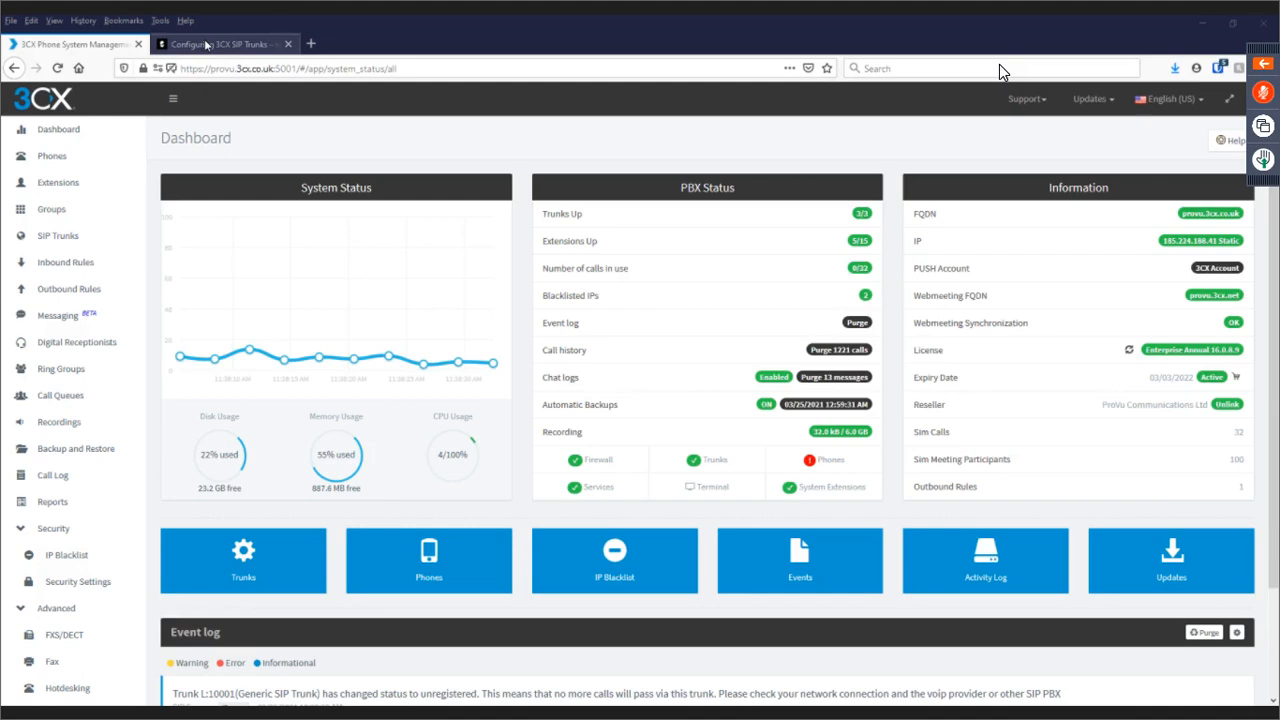
{"action": "left_click", "coordinate": [206, 45]}
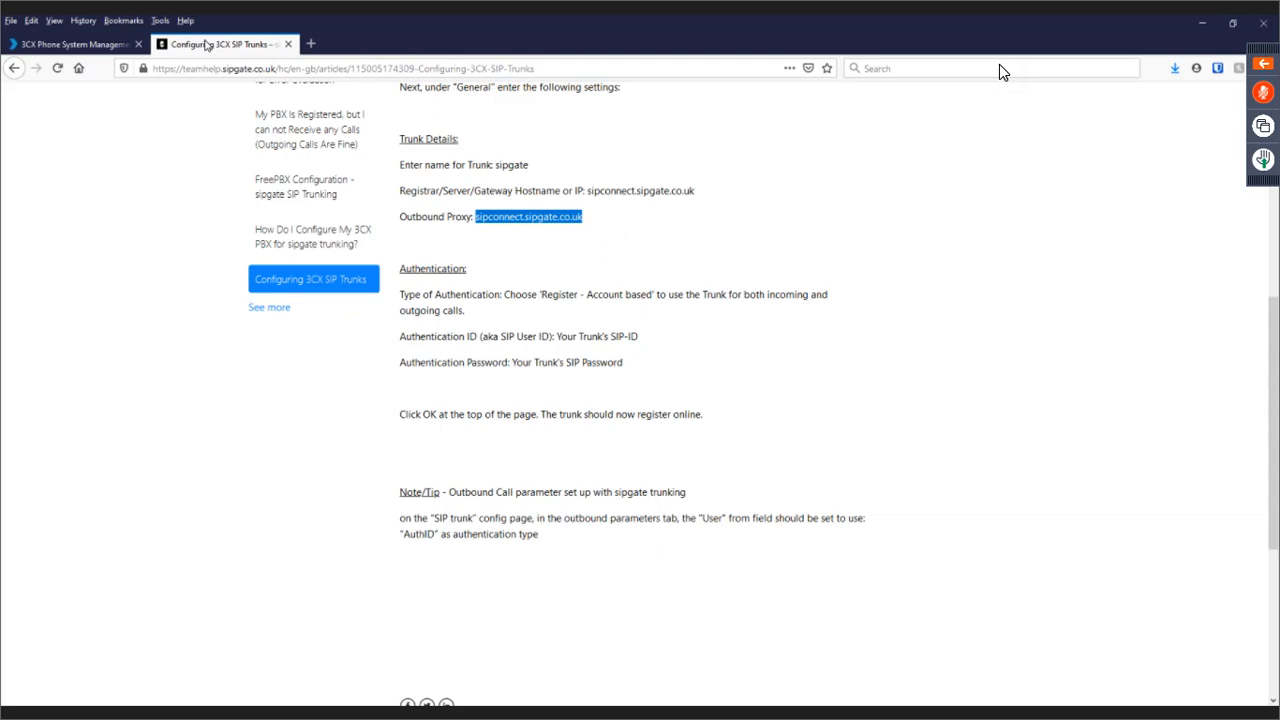
{"action": "scroll", "coordinate": [287, 252], "scroll_direction": "up", "scroll_amount": 6}
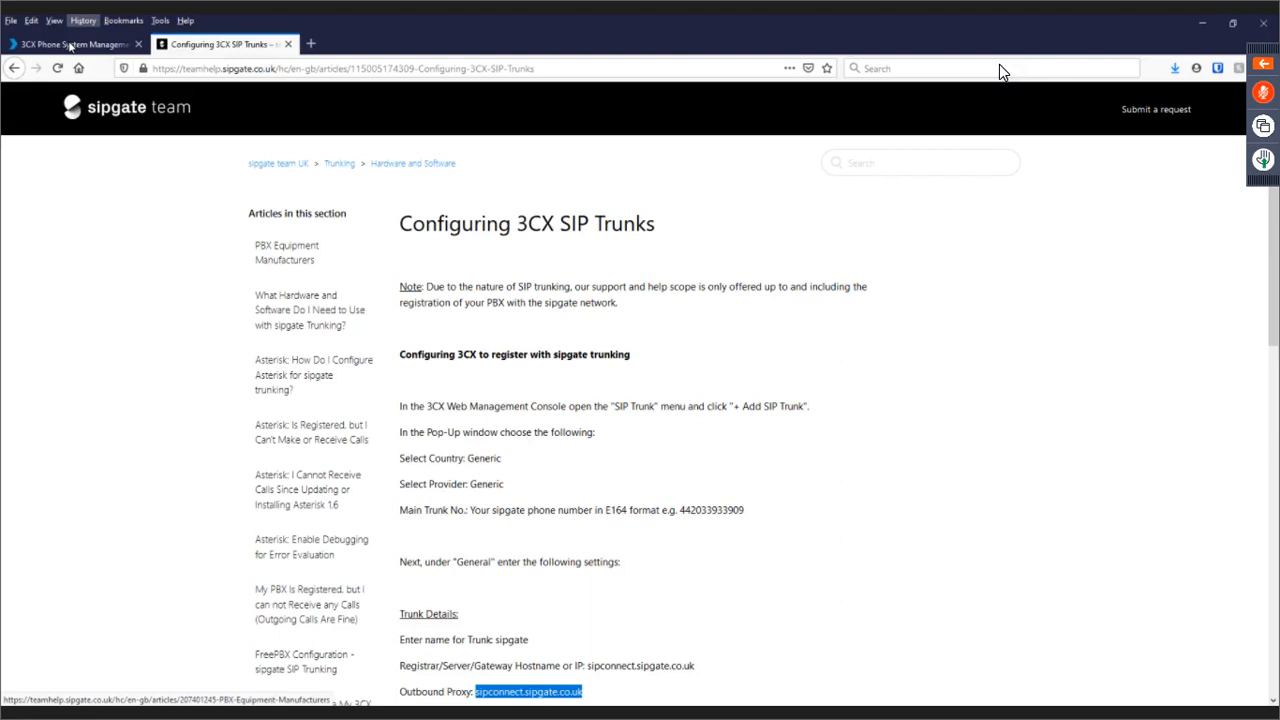
{"action": "left_click", "coordinate": [70, 45]}
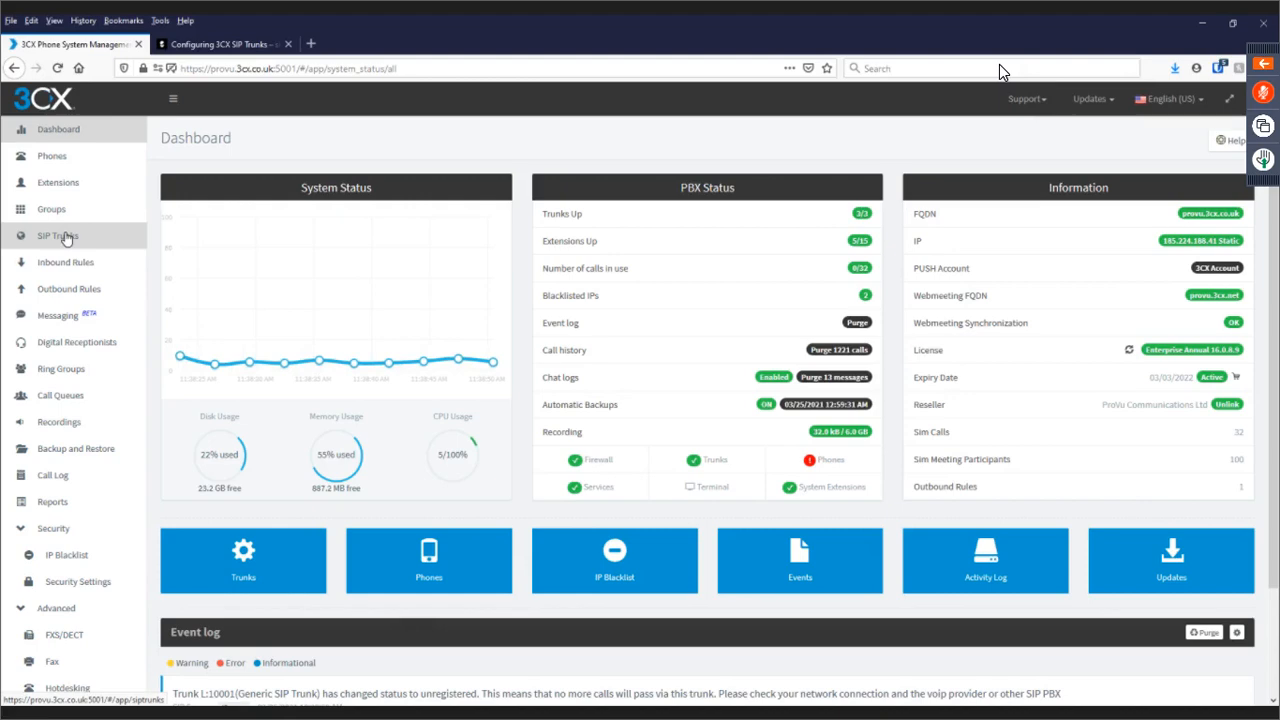
Go to the SIP Trunks page and begin adding a new SIP trunk.
{"action": "left_click", "coordinate": [65, 237]}
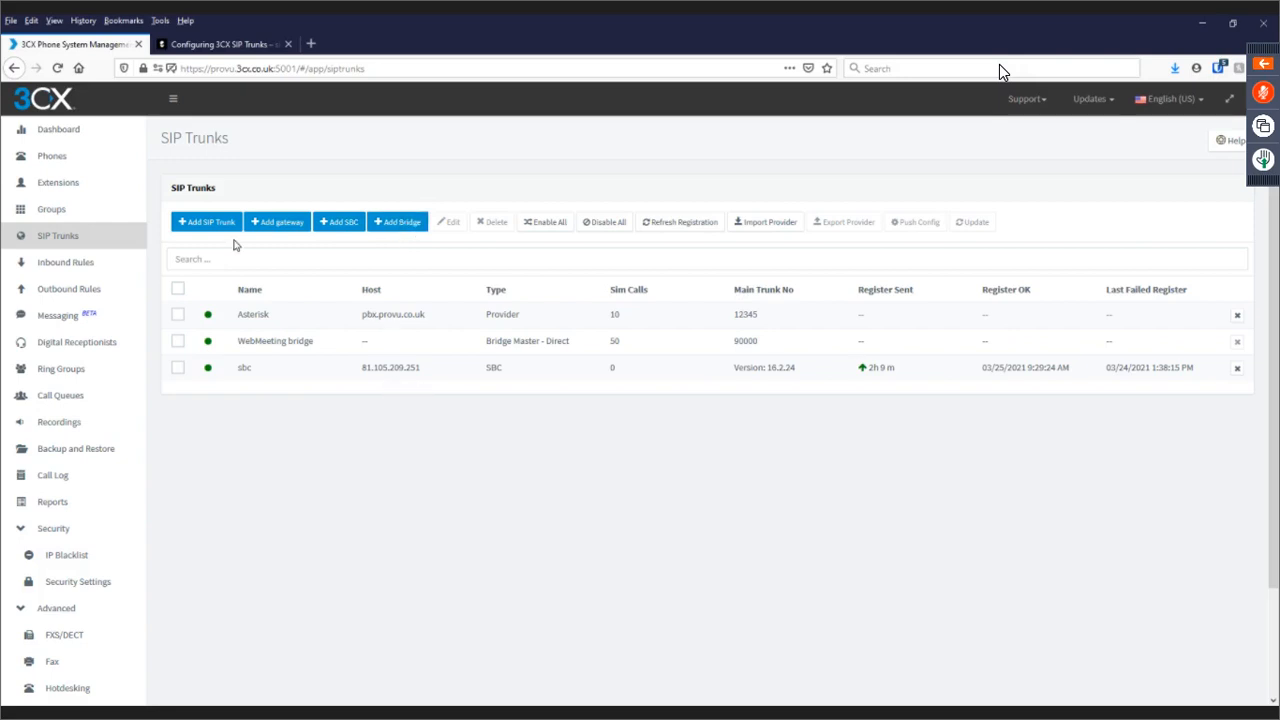
{"action": "left_click", "coordinate": [199, 227]}
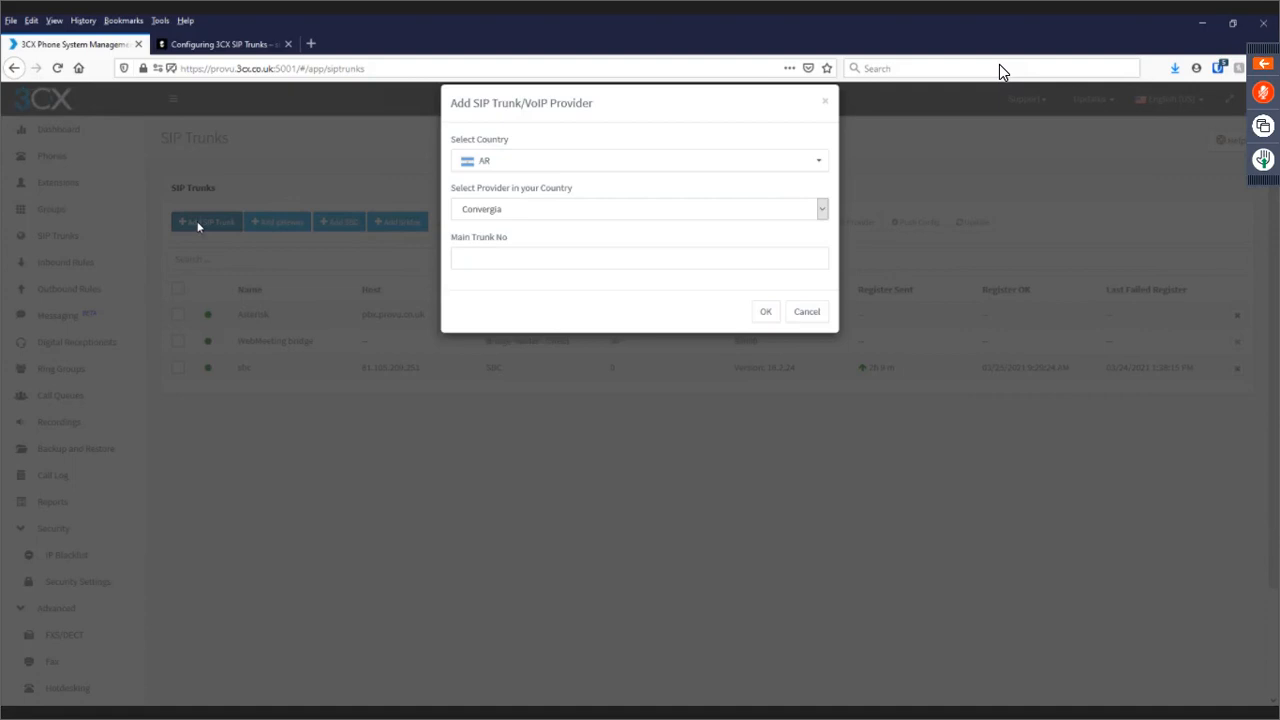
Search the country list for UK and browse its providers without choosing one.
{"action": "left_click", "coordinate": [591, 176]}
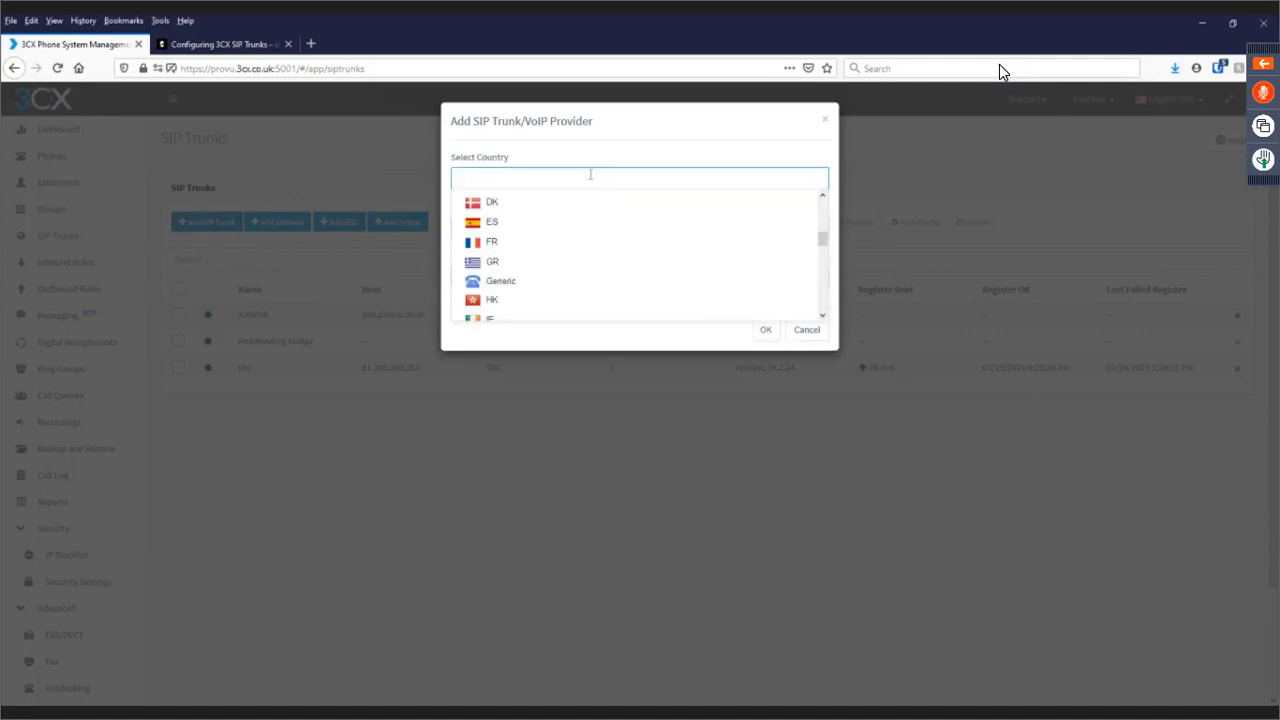
{"action": "left_click", "coordinate": [512, 176]}
{"action": "type", "text": "uk"}
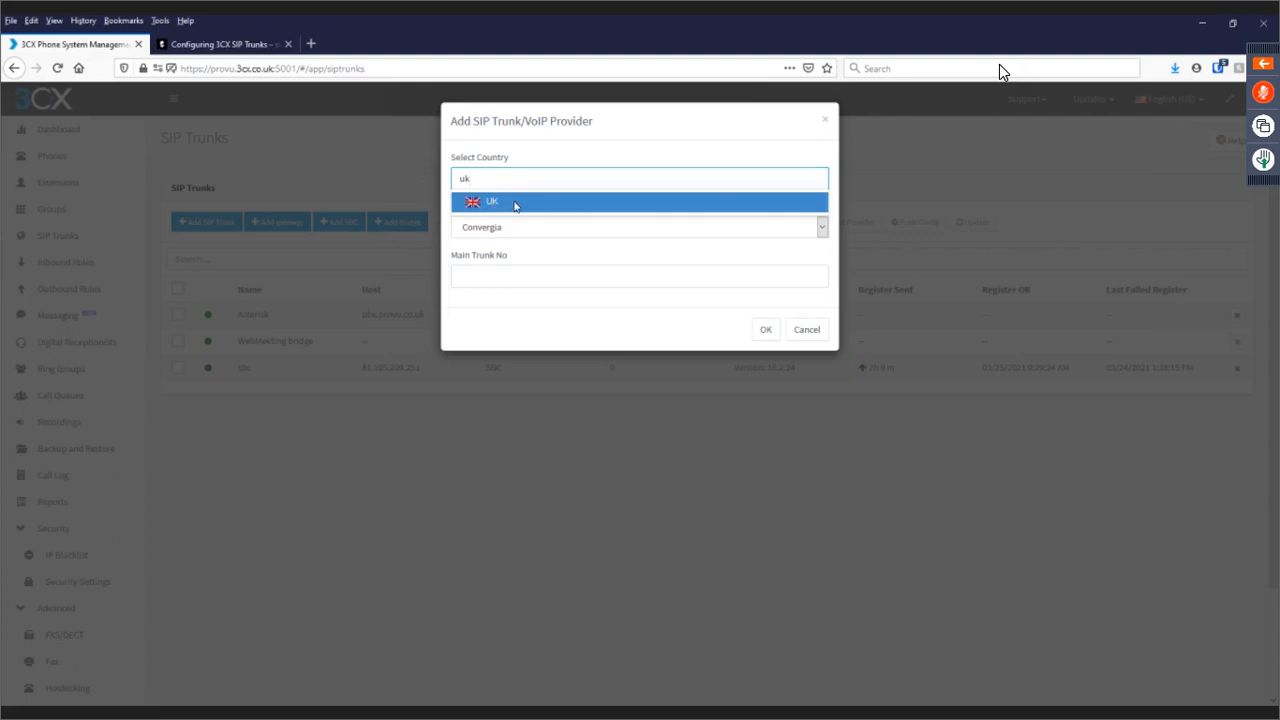
{"action": "left_click", "coordinate": [513, 205]}
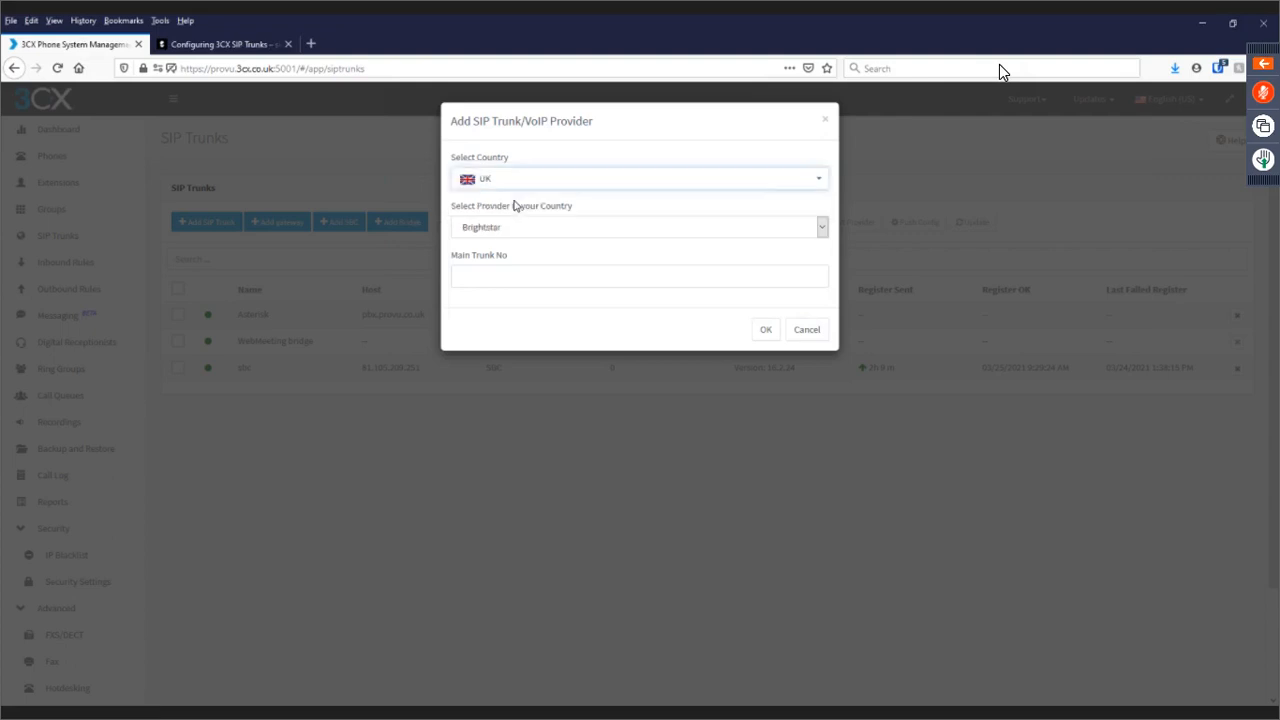
{"action": "left_click", "coordinate": [720, 230]}
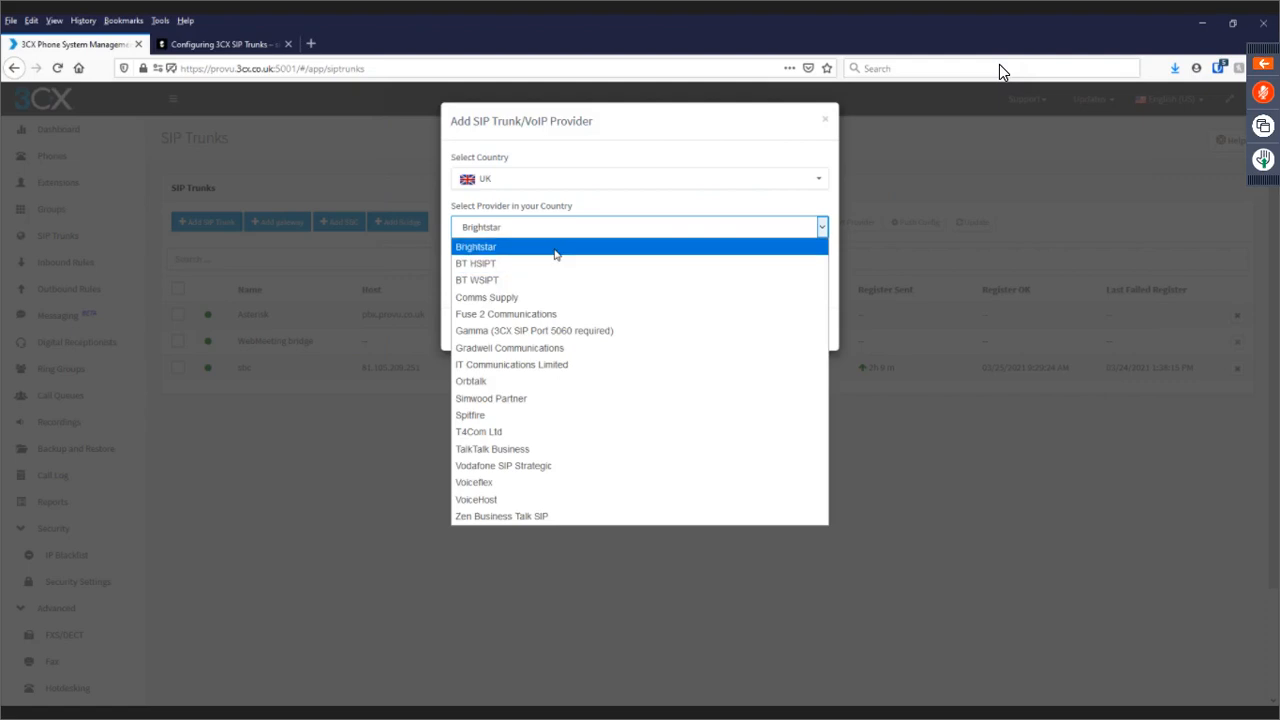
{"action": "left_click", "coordinate": [630, 204]}
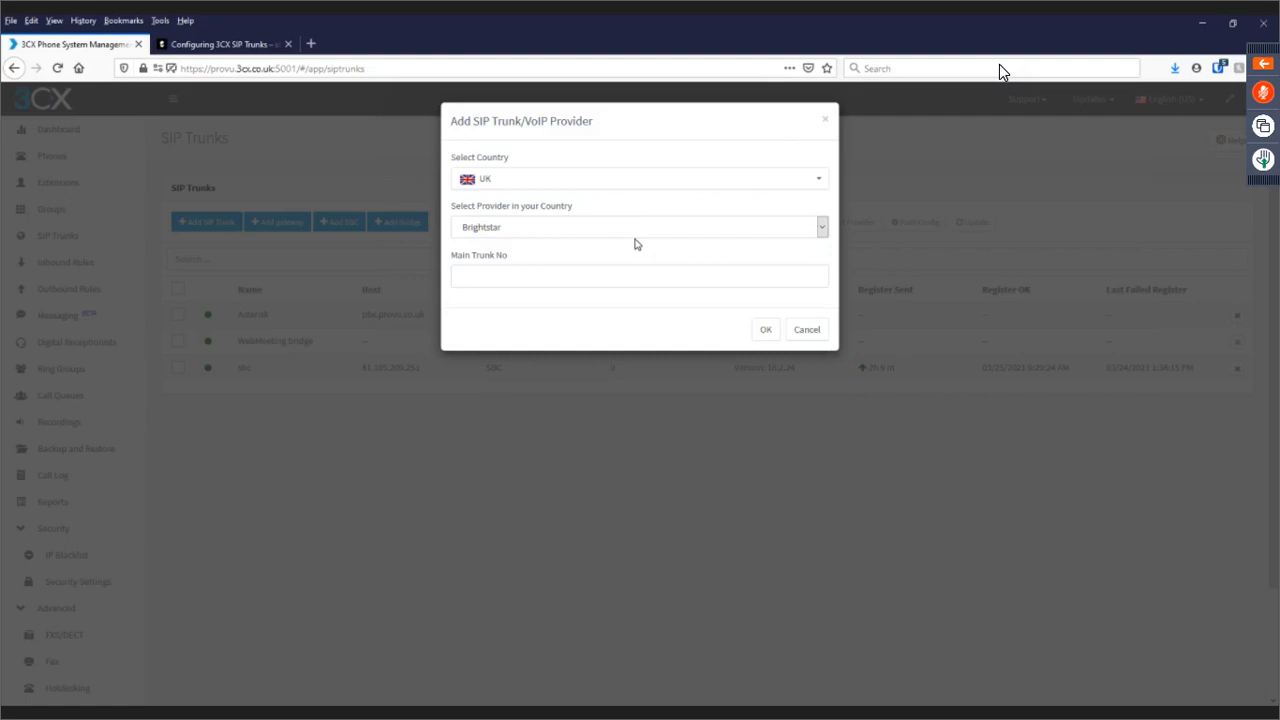
Pick country Generic and provider Generic SIP Trunk, and paste the SIP ID as main trunk number.
{"action": "left_click", "coordinate": [576, 184]}
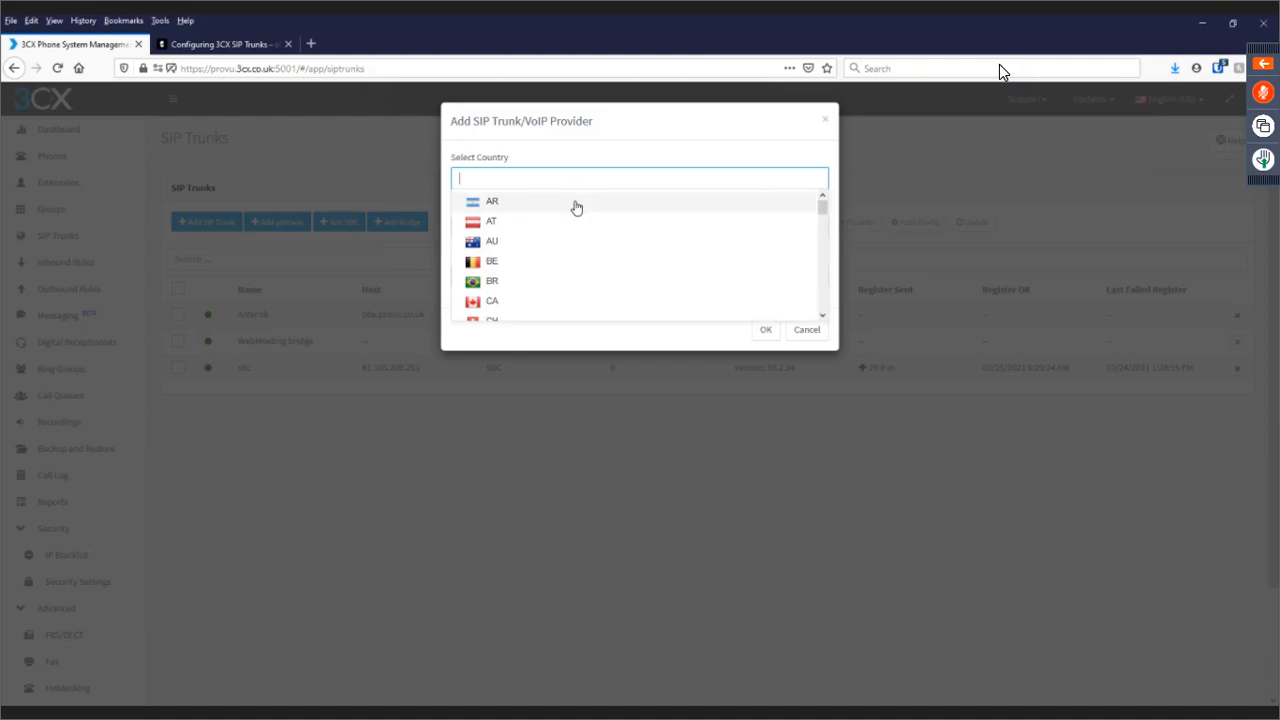
{"action": "key", "text": "Escape"}
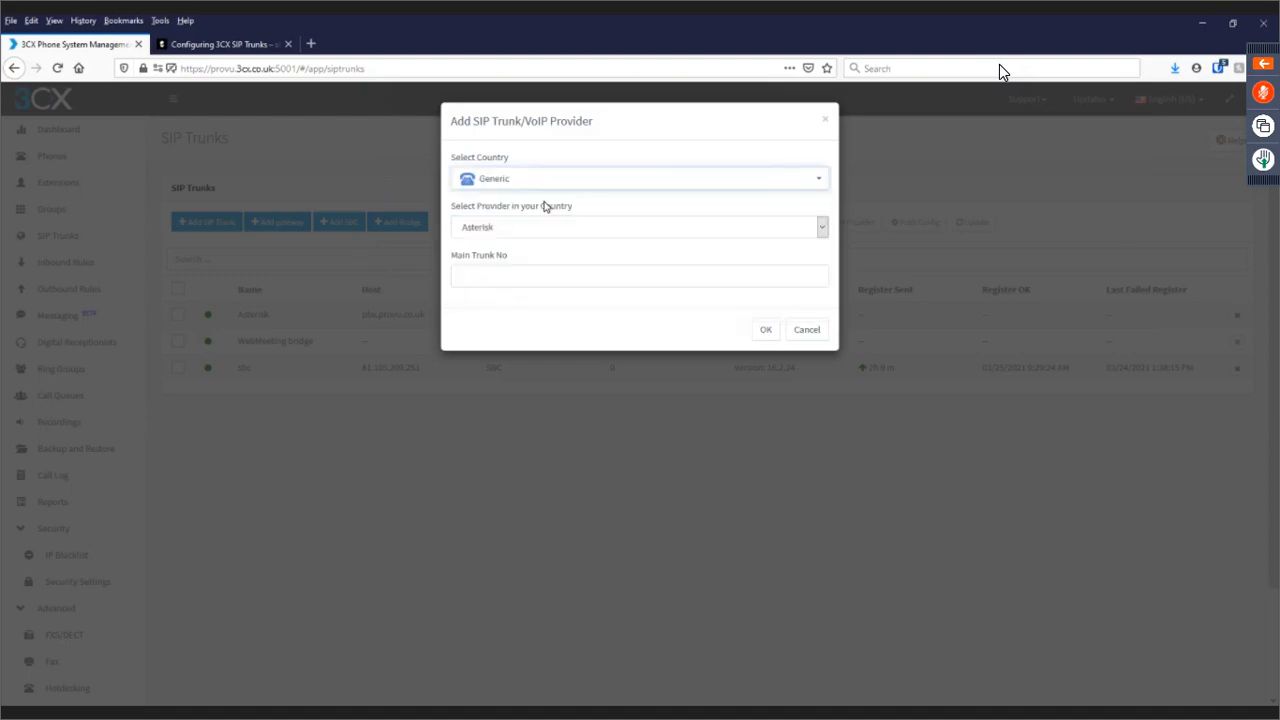
{"action": "left_click", "coordinate": [546, 227]}
{"action": "left_click", "coordinate": [547, 281]}
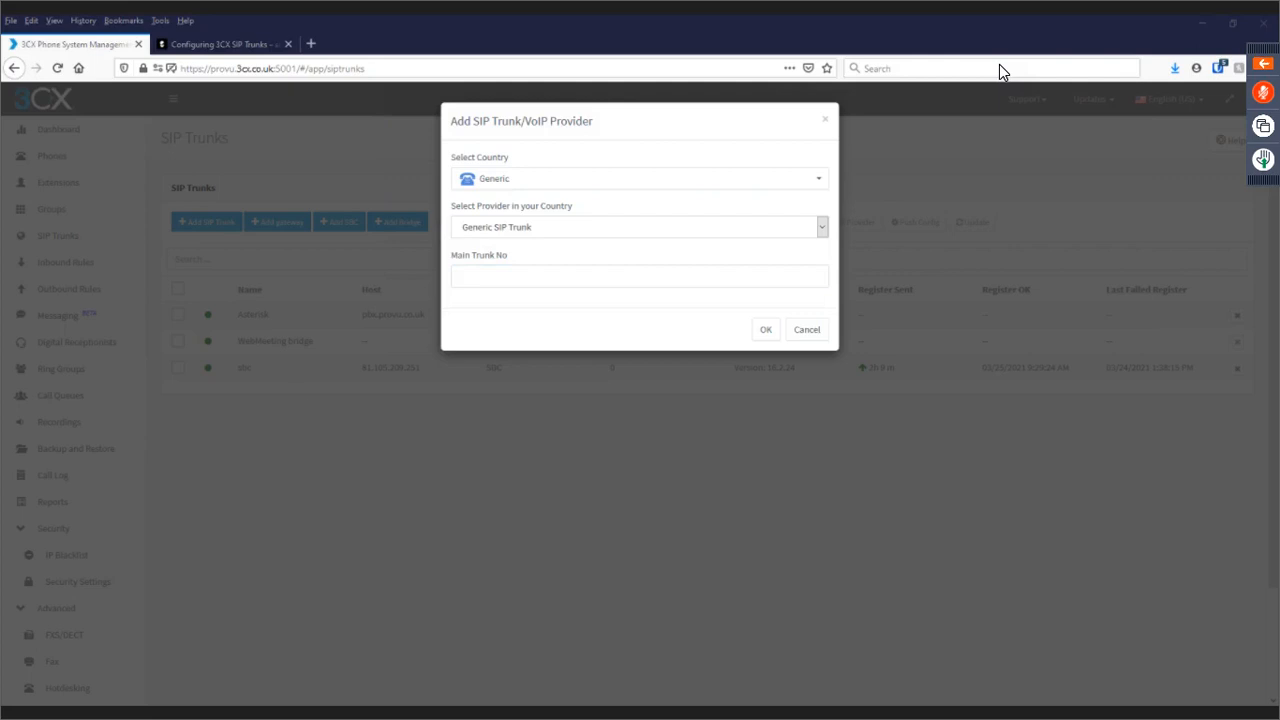
{"action": "left_click", "coordinate": [551, 276]}
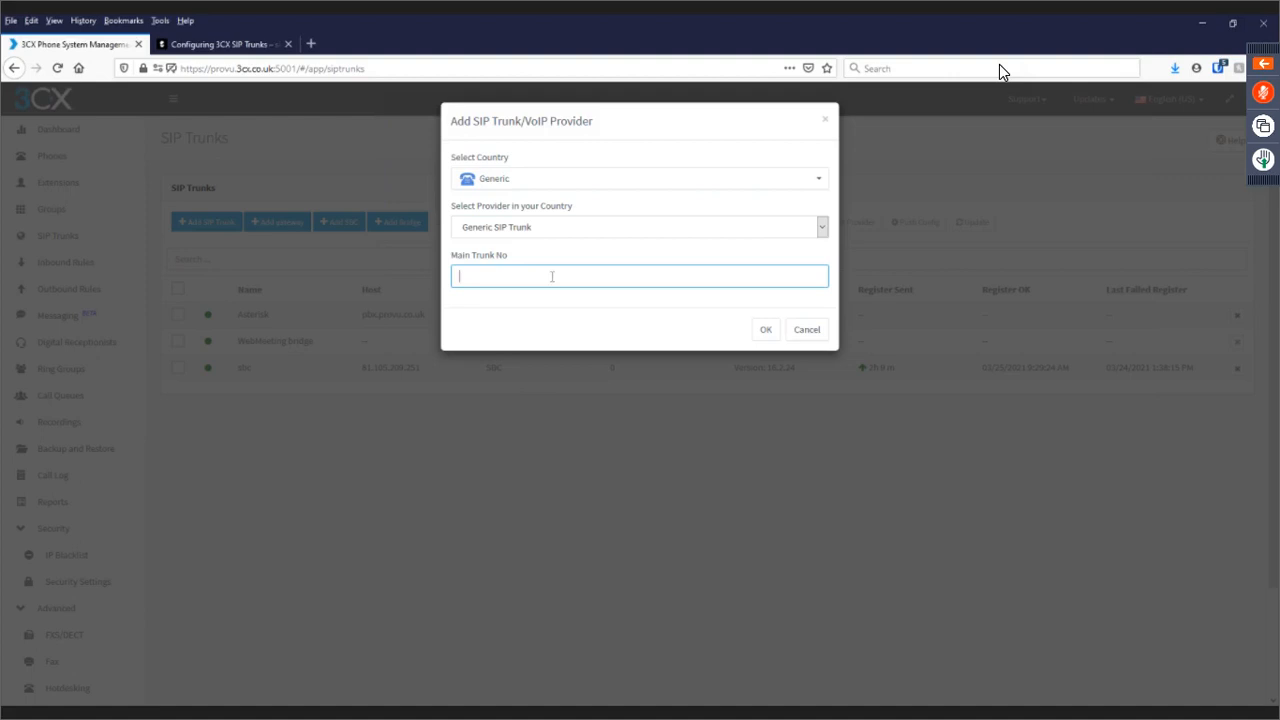
{"action": "type", "text": "2893872e0"}
Set registrar sipgate.co.uk with Register/Account based authentication, pasting the SIP ID and password.
{"action": "left_click", "coordinate": [763, 330]}
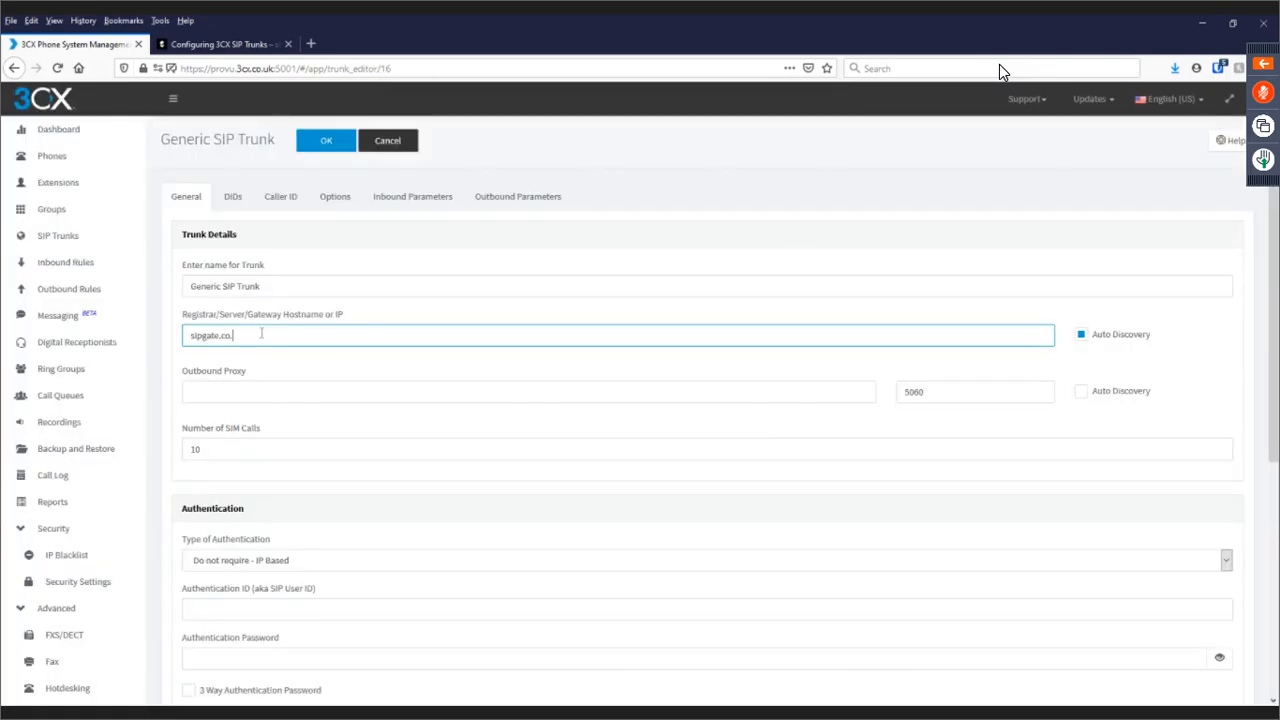
{"action": "type", "text": "uk"}
{"action": "scroll", "coordinate": [280, 345], "scroll_direction": "down", "scroll_amount": 2}
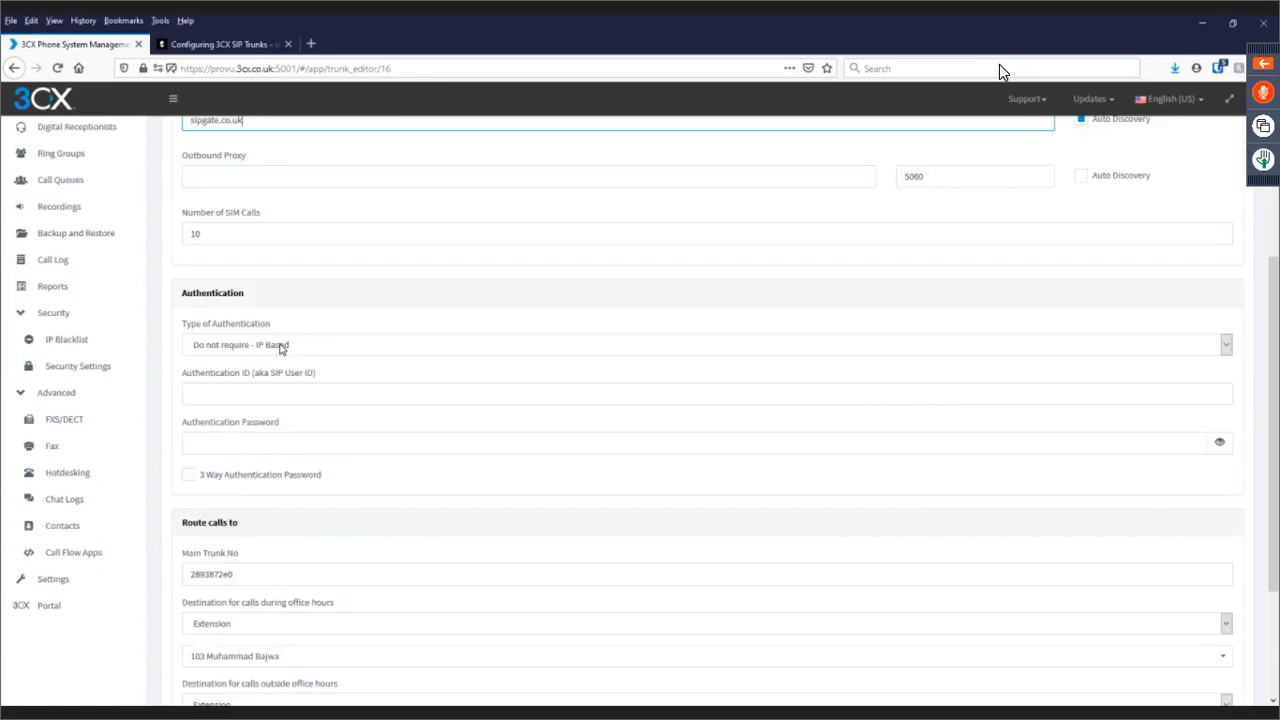
{"action": "left_click", "coordinate": [280, 345]}
{"action": "left_click", "coordinate": [260, 378]}
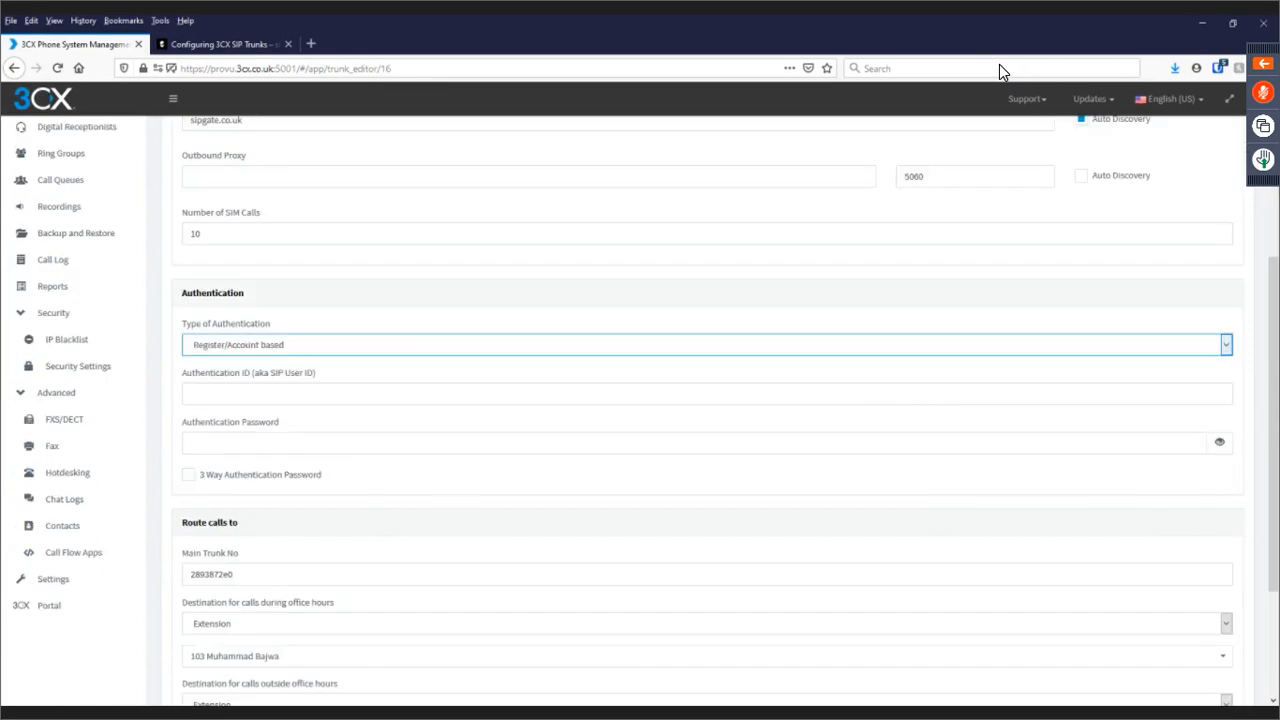
{"action": "left_click", "coordinate": [246, 395]}
{"action": "type", "text": "2893872e0"}
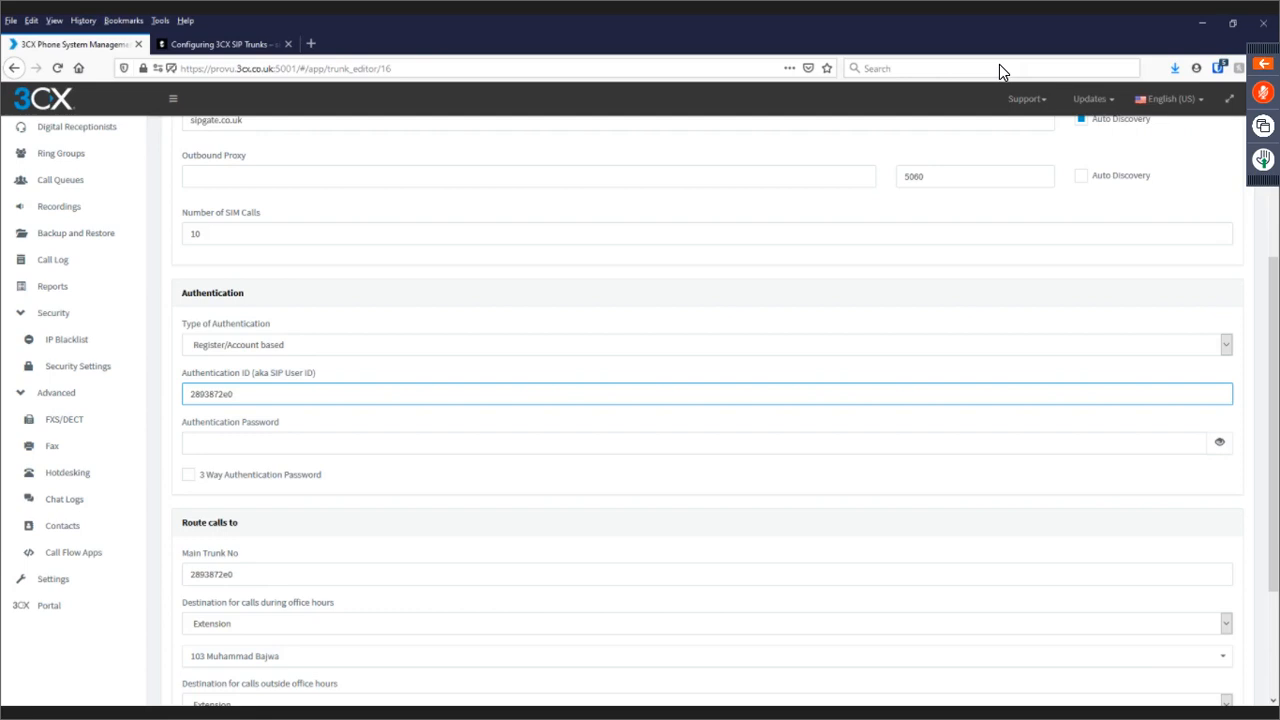
{"action": "key", "text": "alt+Tab"}
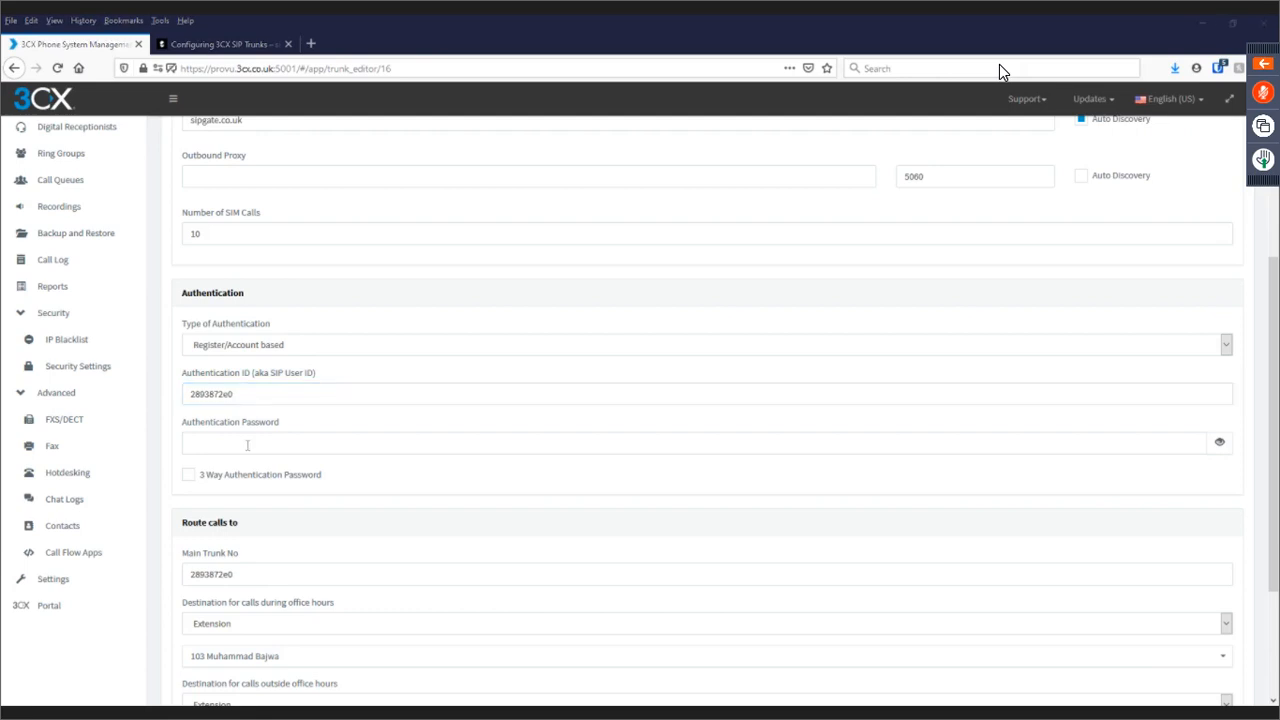
{"action": "left_click", "coordinate": [247, 443]}
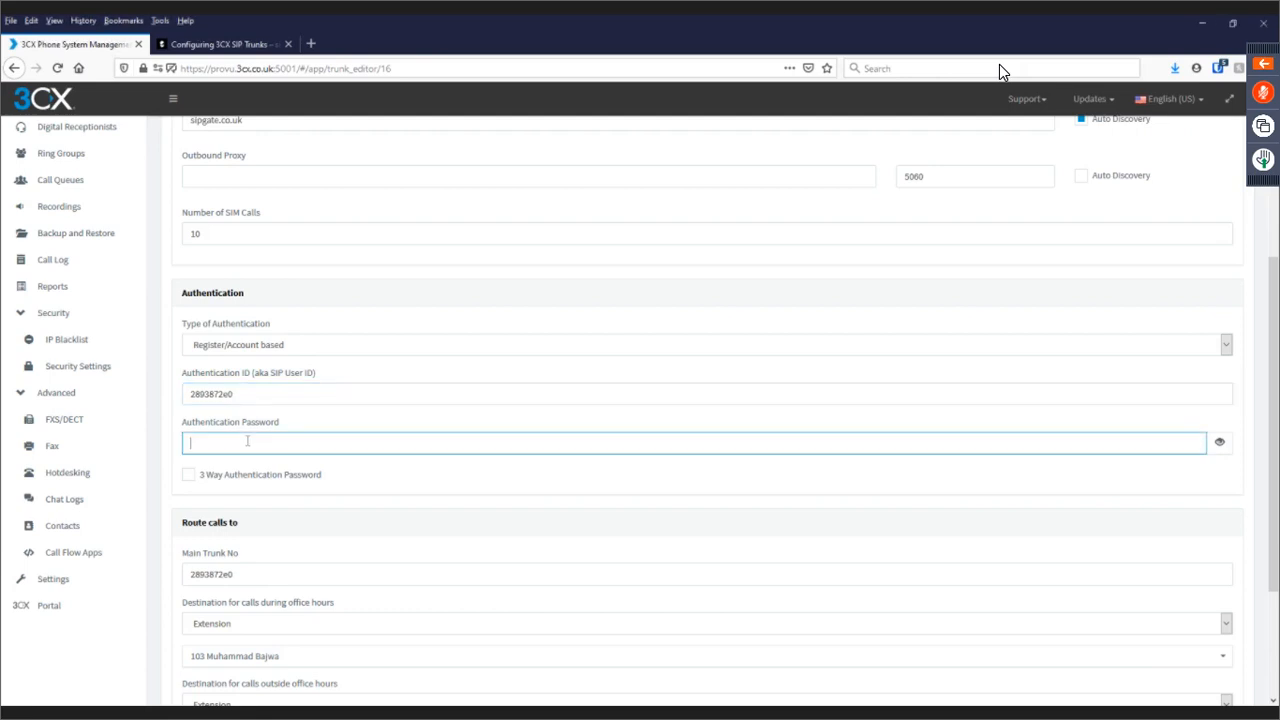
{"action": "key", "text": "ctrl+v"}
{"action": "scroll", "coordinate": [300, 510], "scroll_direction": "down", "scroll_amount": 3}
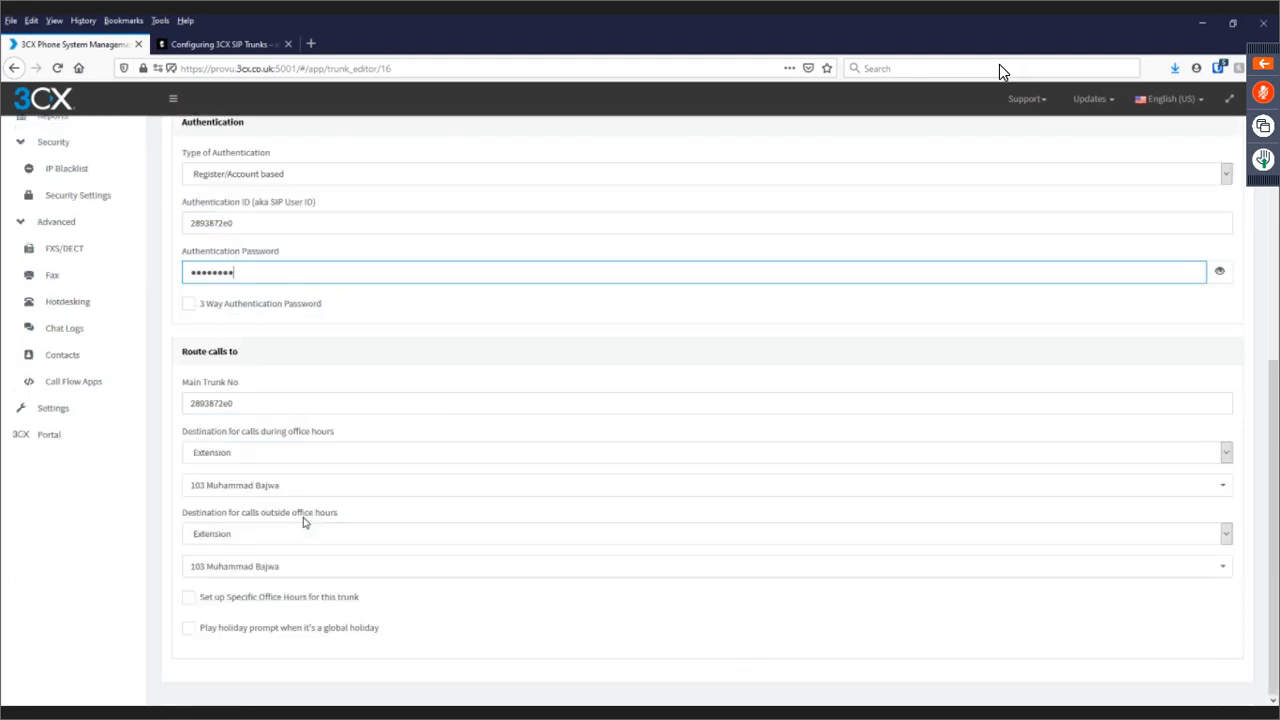
Route both office-hours and outside-hours calls to extension 101 X2C and check the DIDs list.
{"action": "left_click", "coordinate": [263, 455]}
{"action": "left_click", "coordinate": [251, 489]}
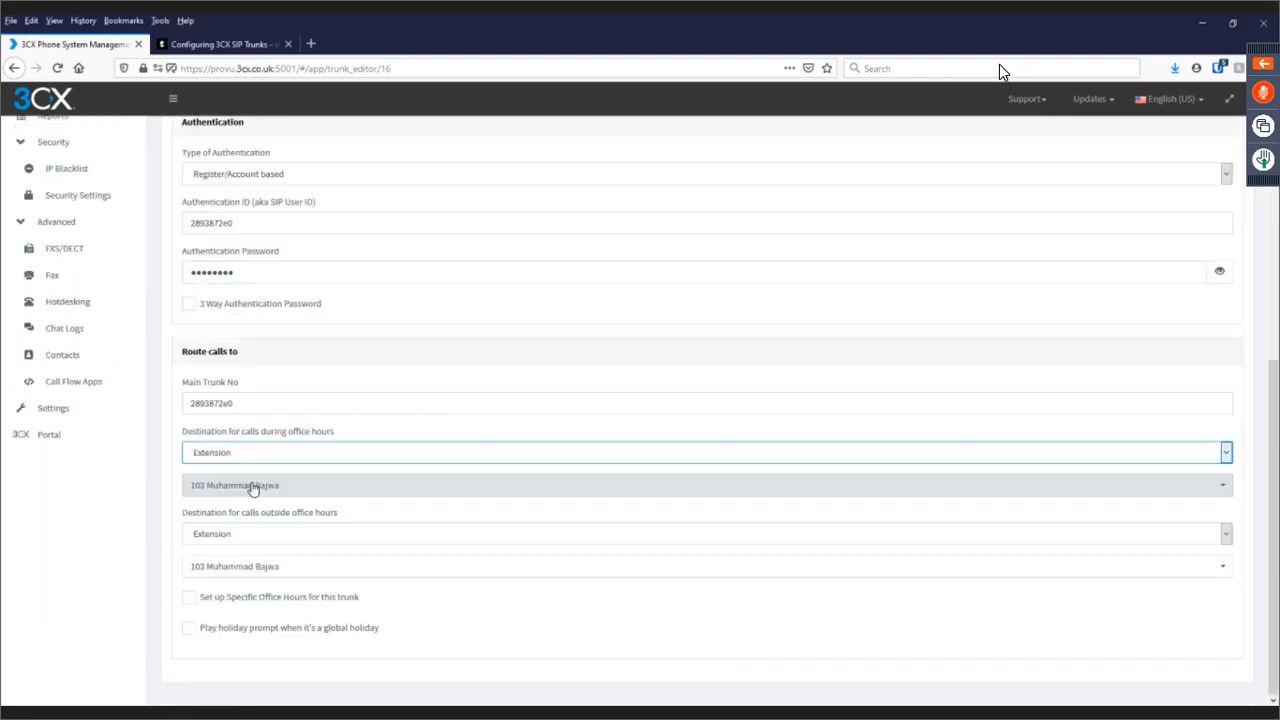
{"action": "left_click", "coordinate": [249, 538]}
{"action": "left_click", "coordinate": [217, 571]}
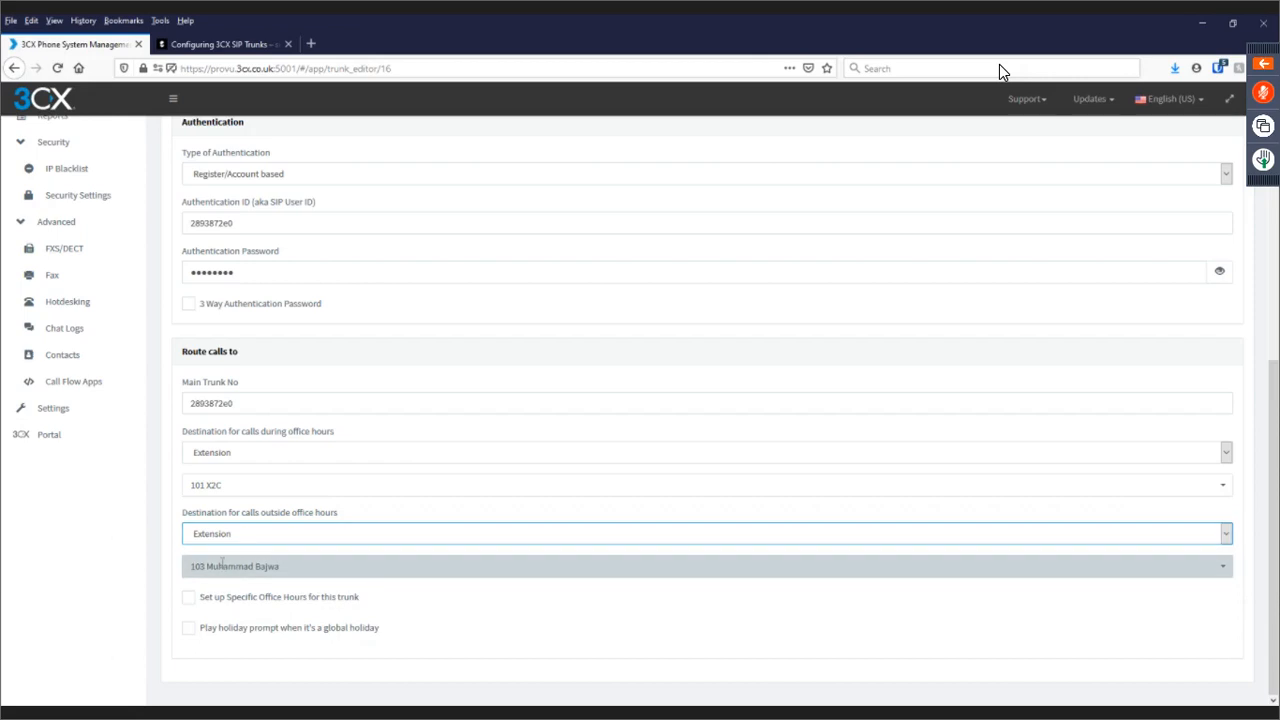
{"action": "left_click", "coordinate": [221, 565]}
{"action": "left_click", "coordinate": [224, 484]}
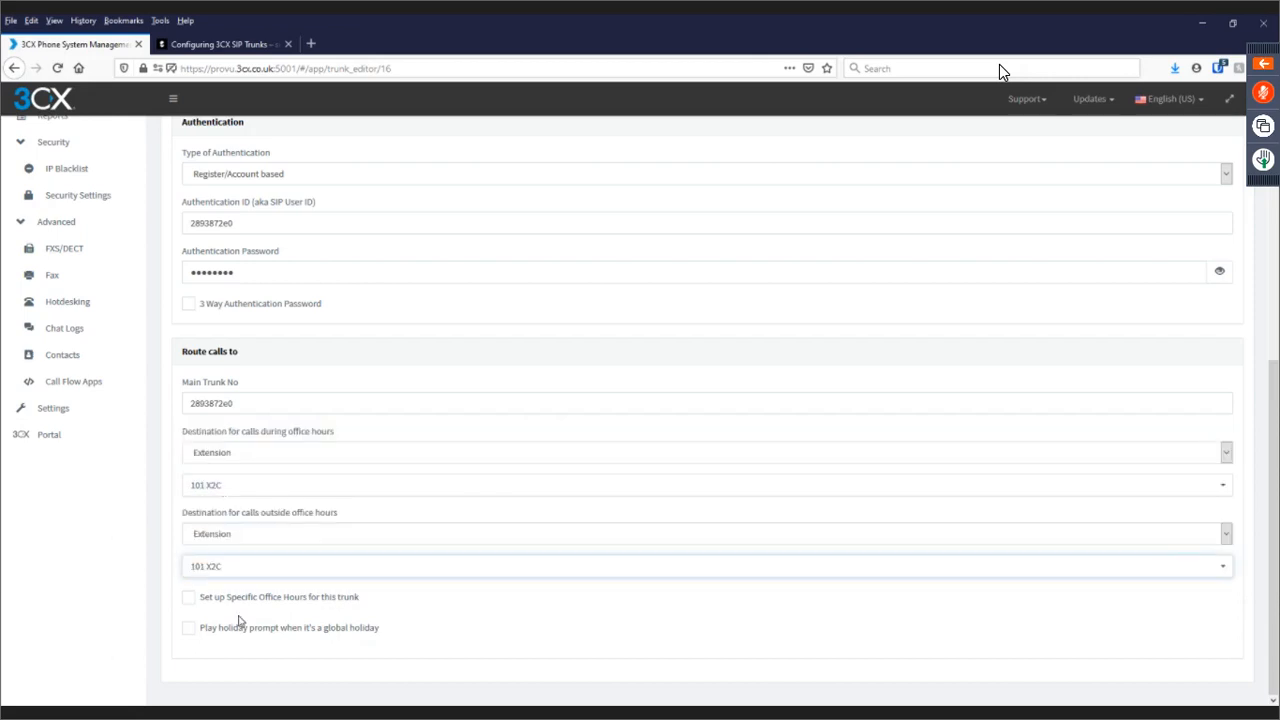
{"action": "scroll", "coordinate": [263, 655], "scroll_direction": "up", "scroll_amount": 4}
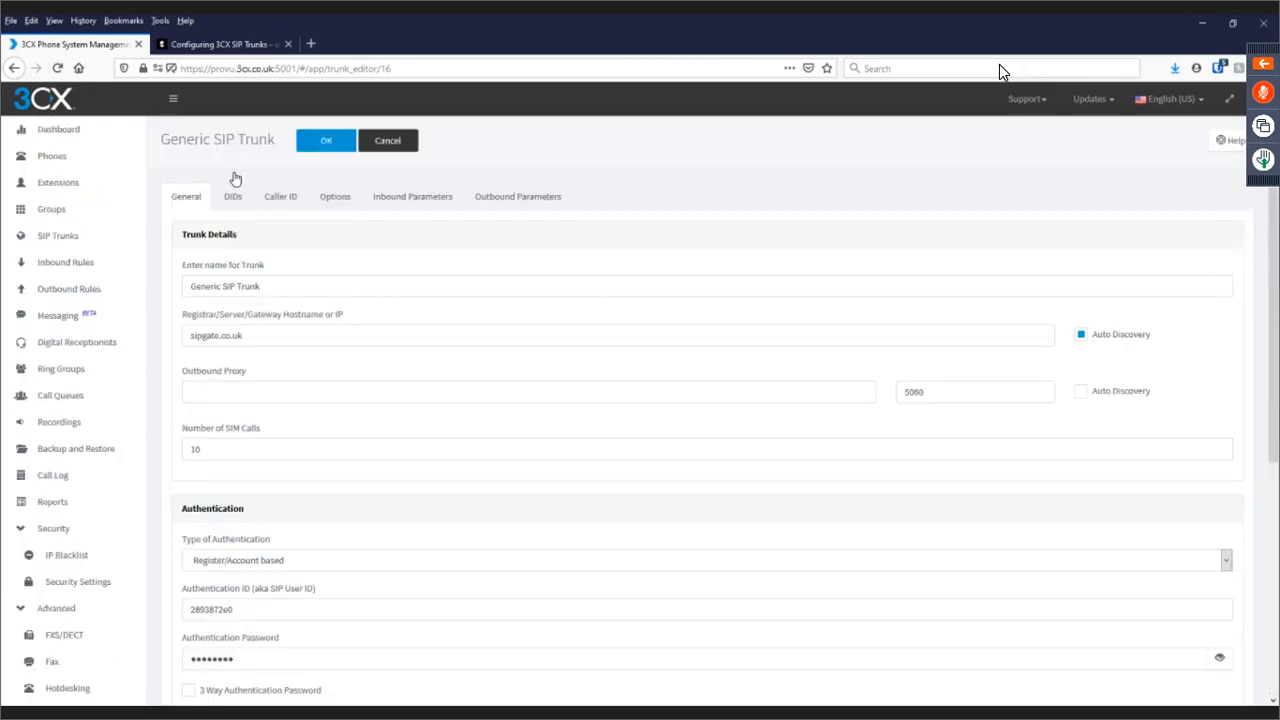
{"action": "left_click", "coordinate": [230, 200]}
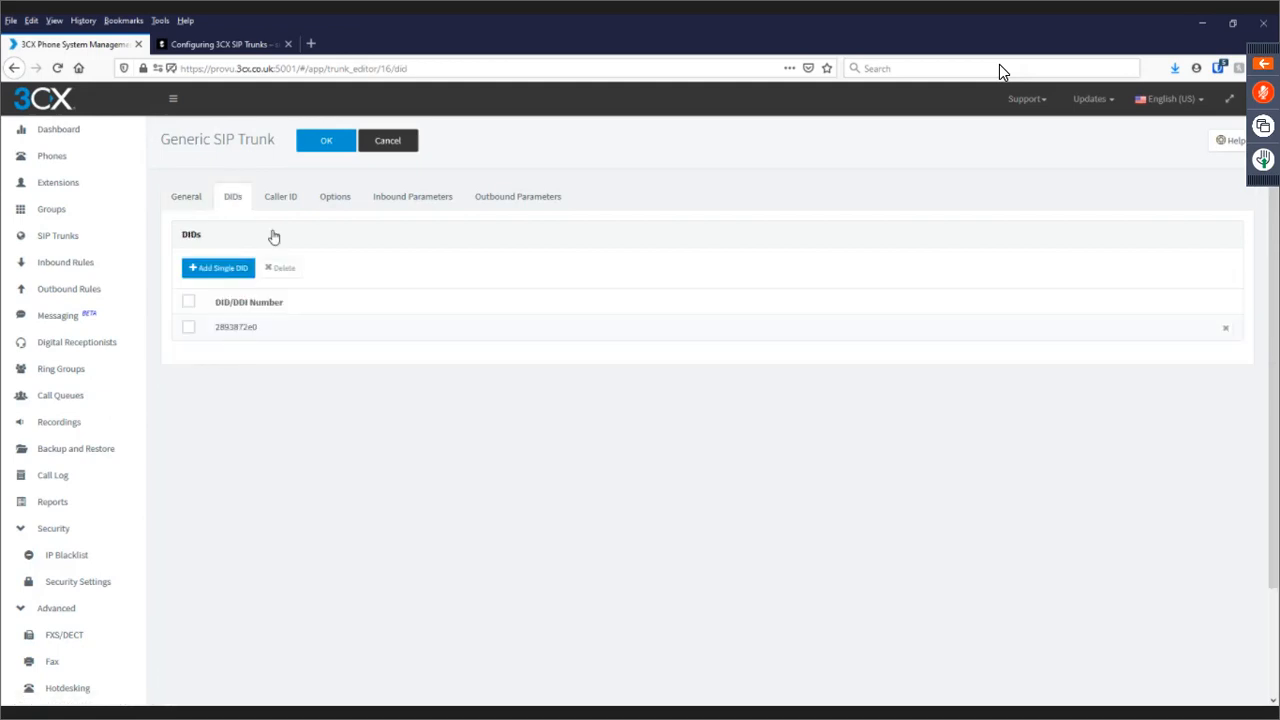
Save the trunk, then reopen Generic SIP Trunk from the SIP Trunks list to review it.
{"action": "left_click", "coordinate": [327, 142]}
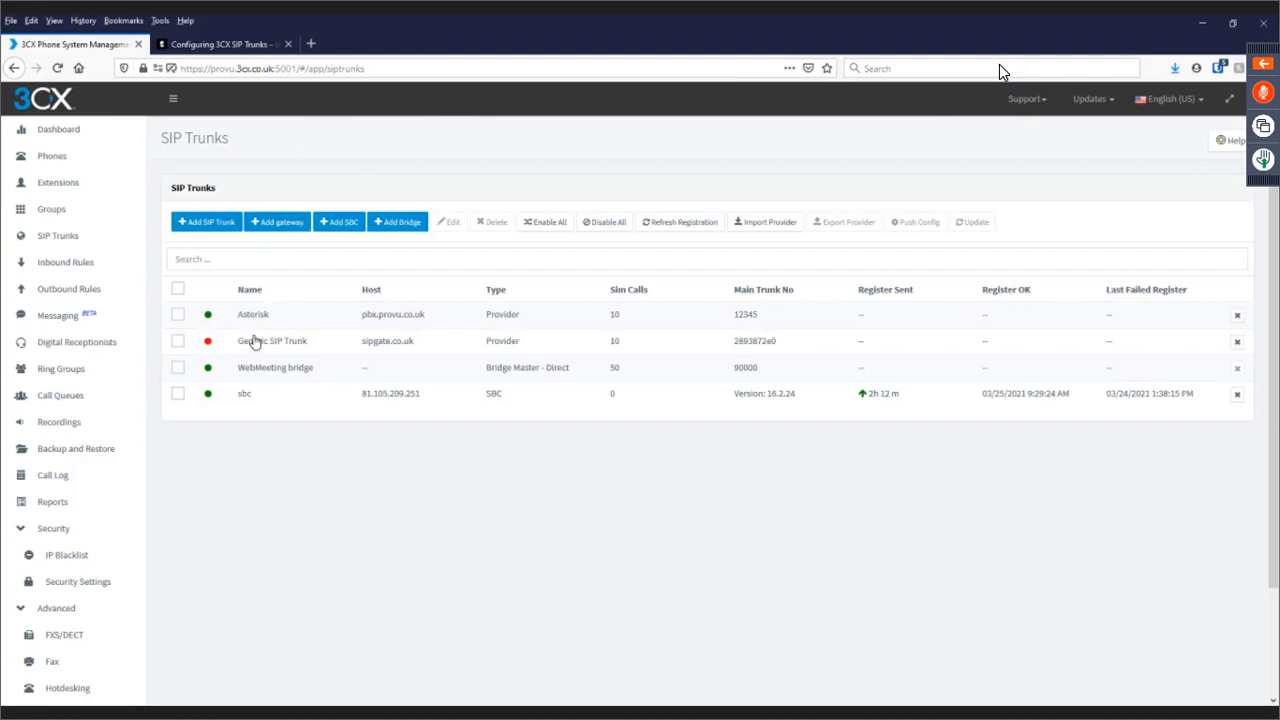
{"action": "left_click", "coordinate": [50, 210]}
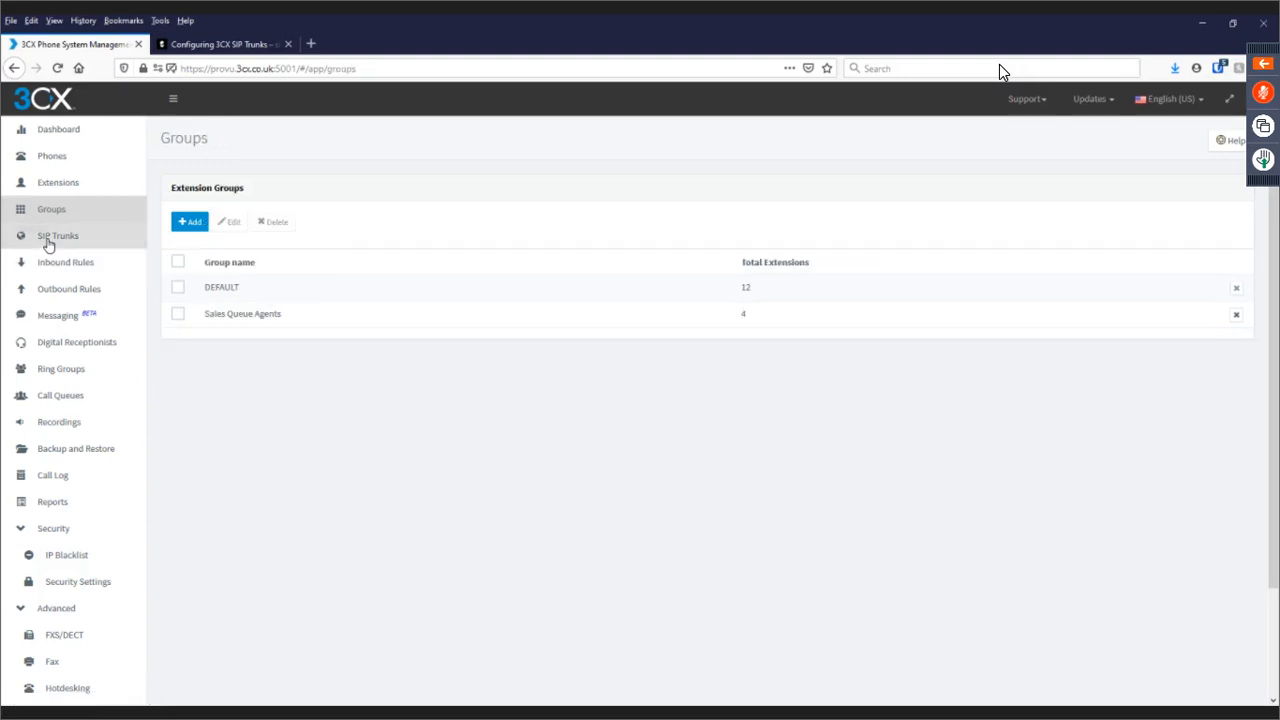
{"action": "left_click", "coordinate": [48, 240]}
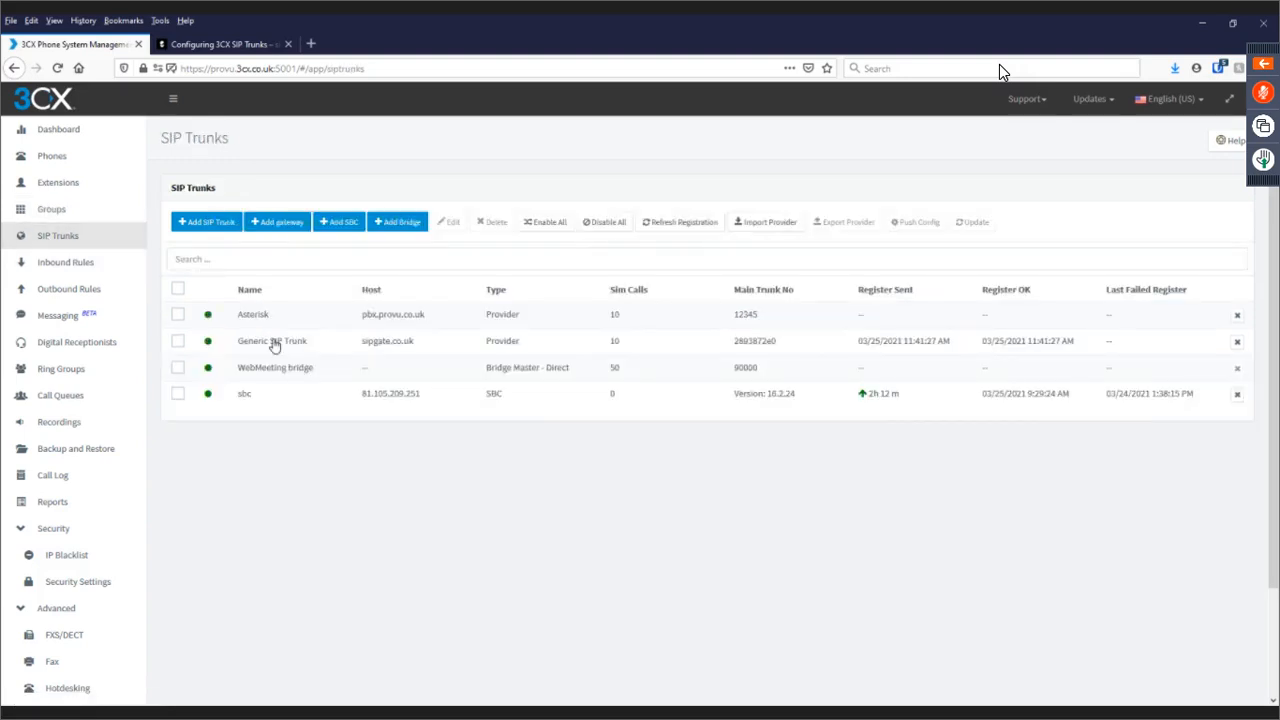
{"action": "double_click", "coordinate": [274, 343]}
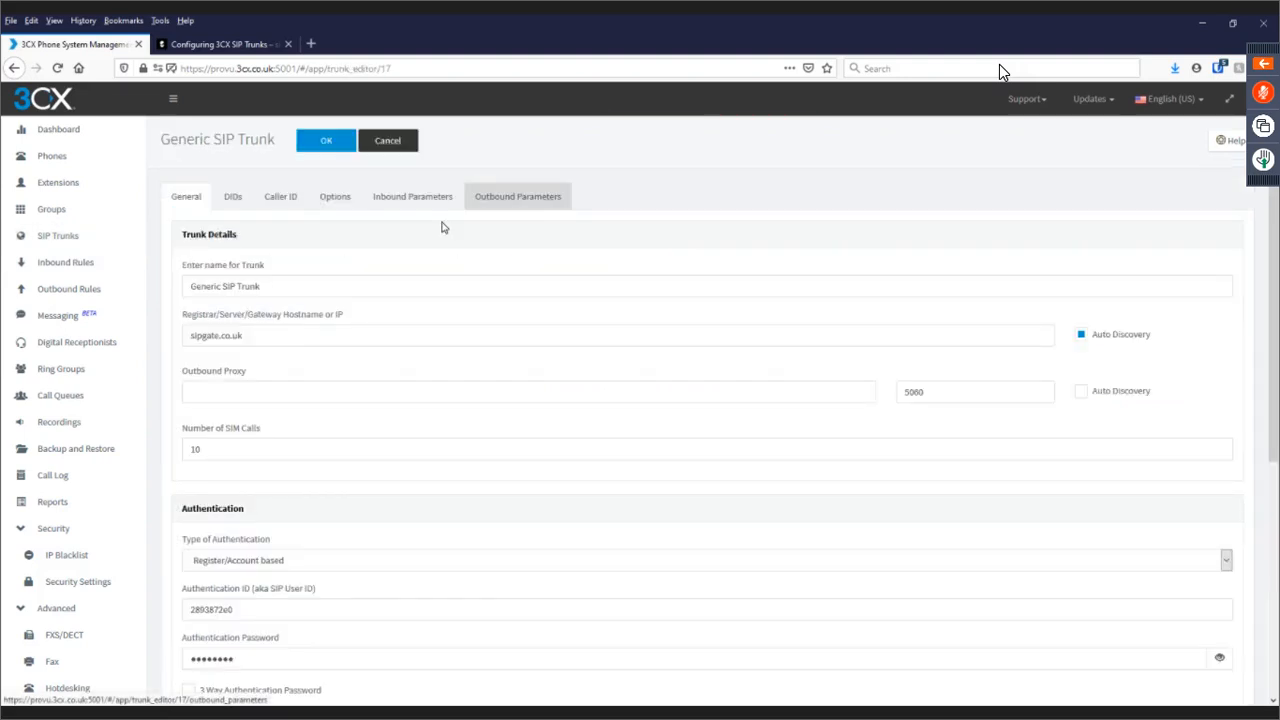
Start a new DID inbound rule using DID 2893872e0.
{"action": "left_click", "coordinate": [47, 263]}
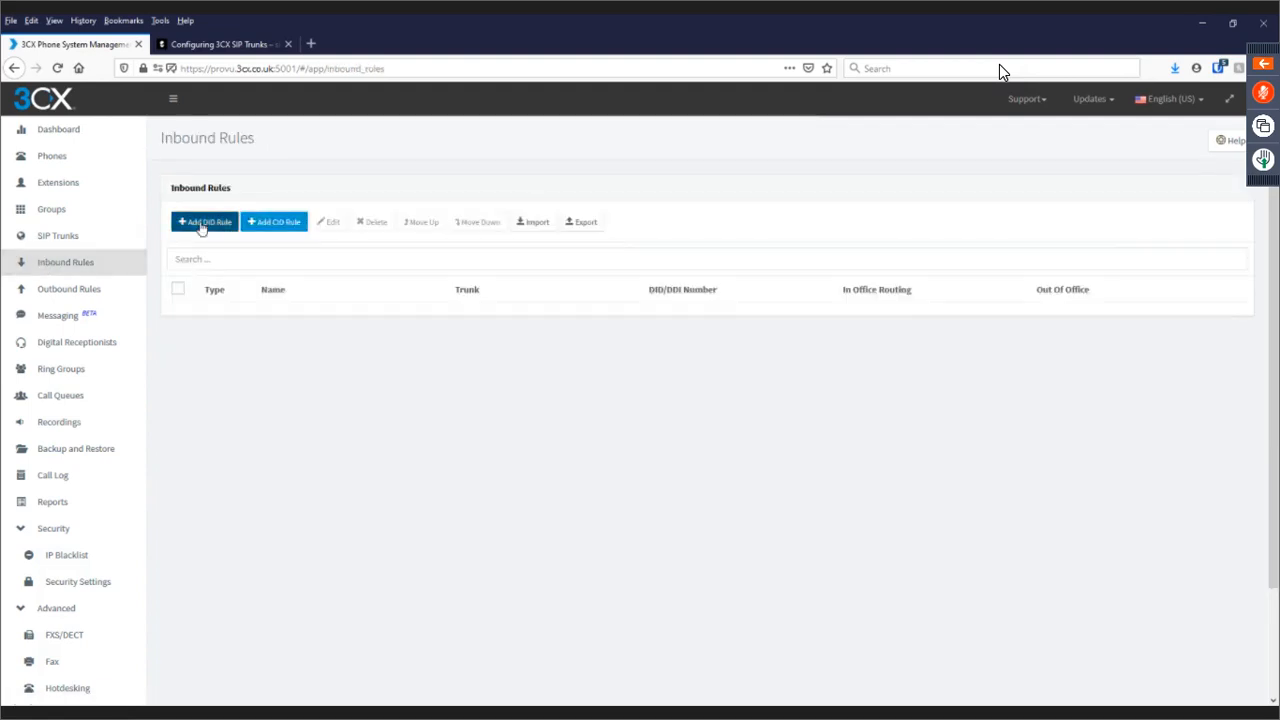
{"action": "left_click", "coordinate": [200, 222]}
{"action": "left_click", "coordinate": [234, 297]}
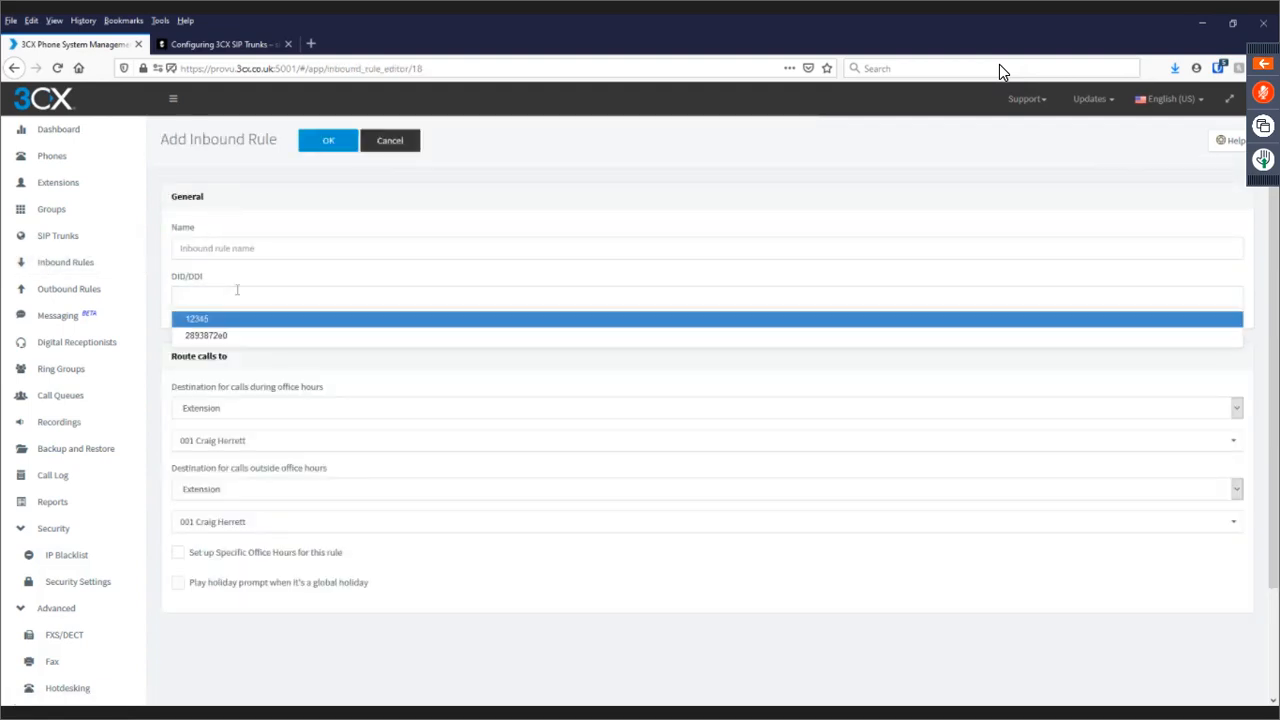
{"action": "left_click", "coordinate": [251, 333]}
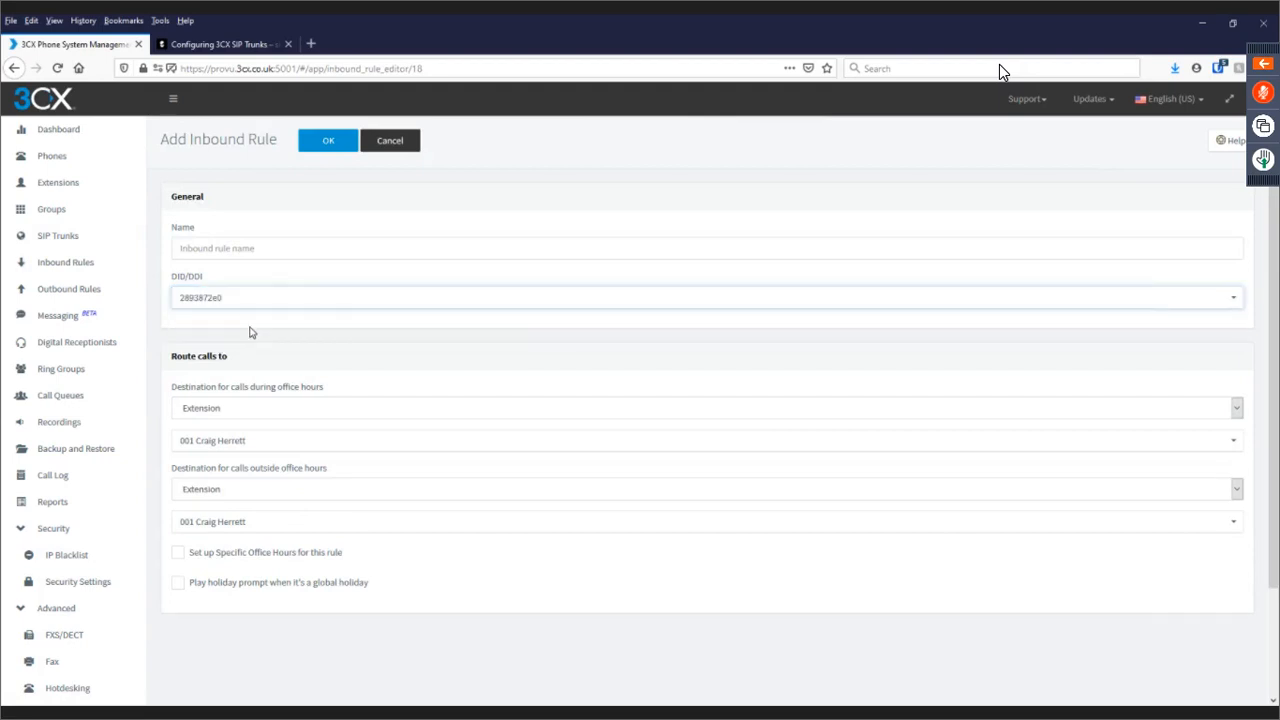
Send the rule's office-hours and outside-hours calls to extension 101 X2C.
{"action": "left_click", "coordinate": [288, 408]}
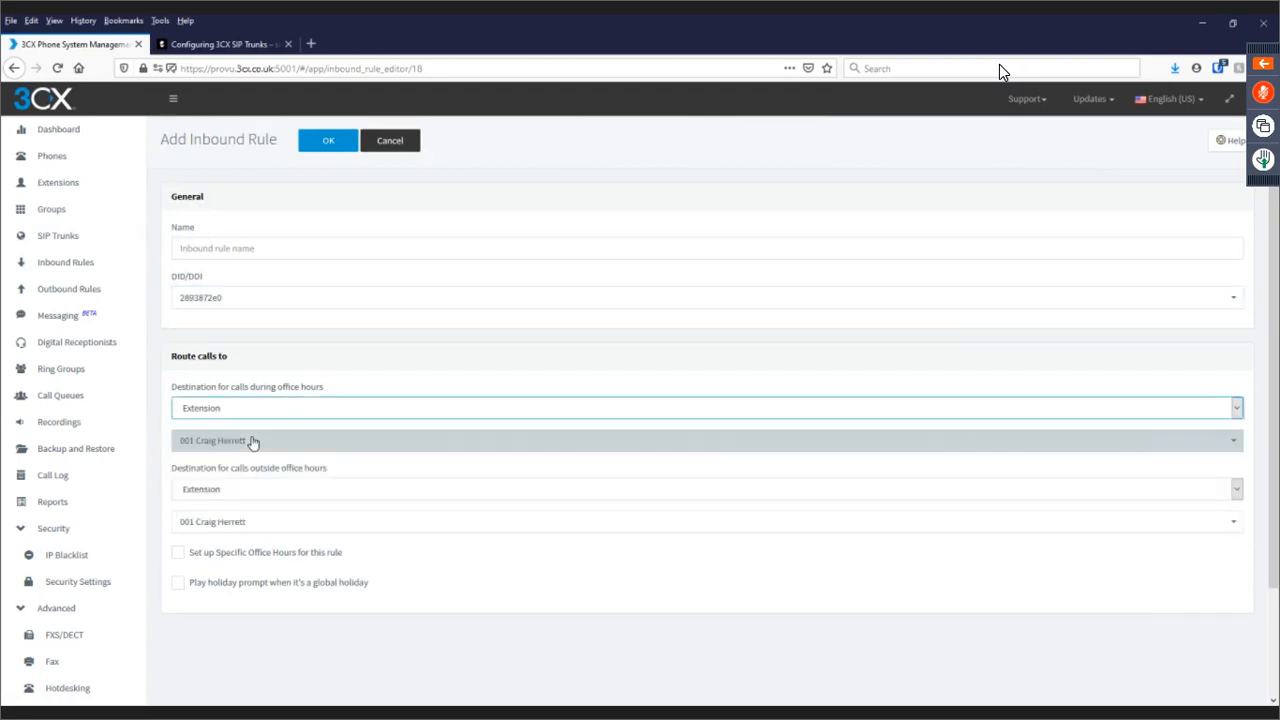
{"action": "left_click", "coordinate": [252, 441]}
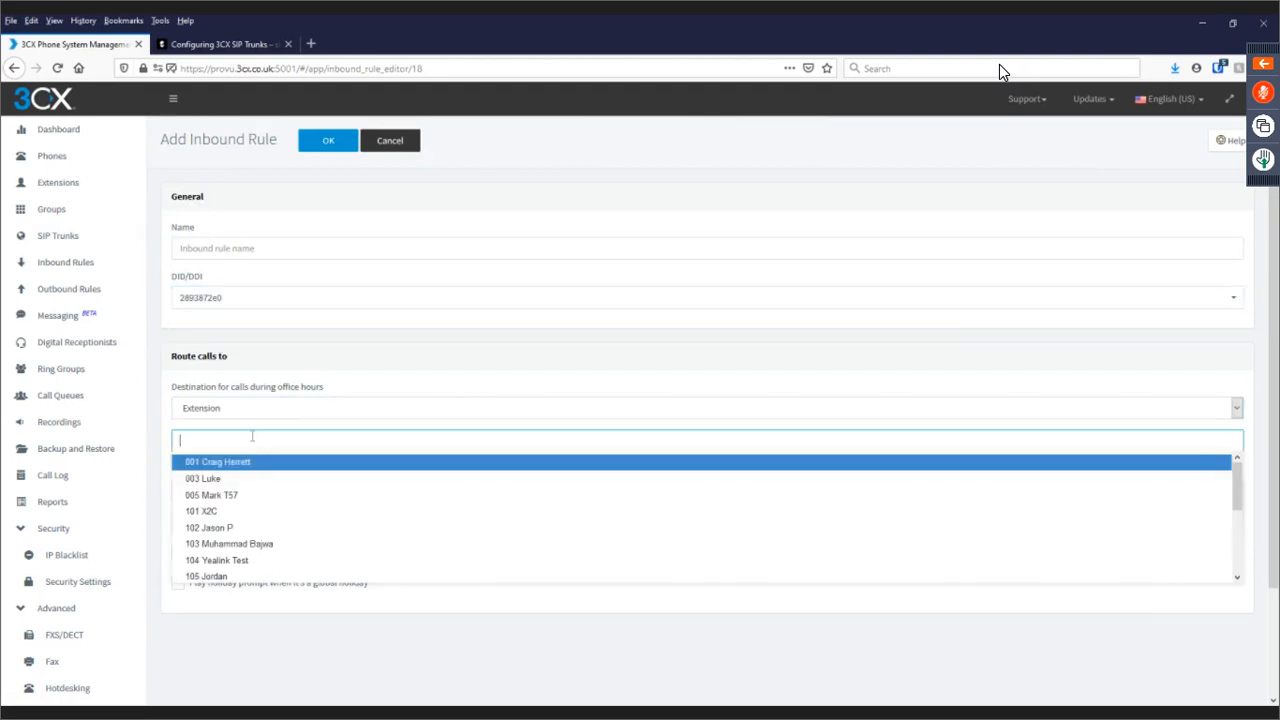
{"action": "left_click", "coordinate": [224, 512]}
{"action": "left_click", "coordinate": [232, 489]}
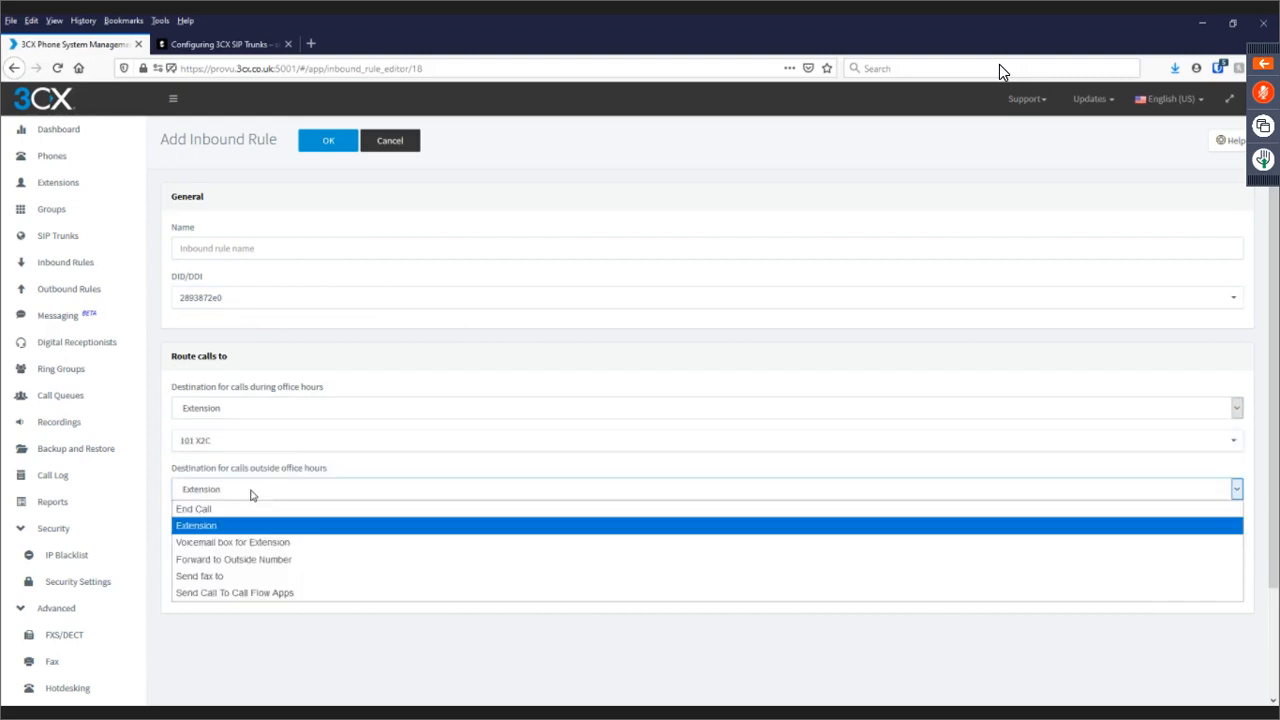
{"action": "left_click", "coordinate": [251, 500]}
{"action": "left_click", "coordinate": [244, 520]}
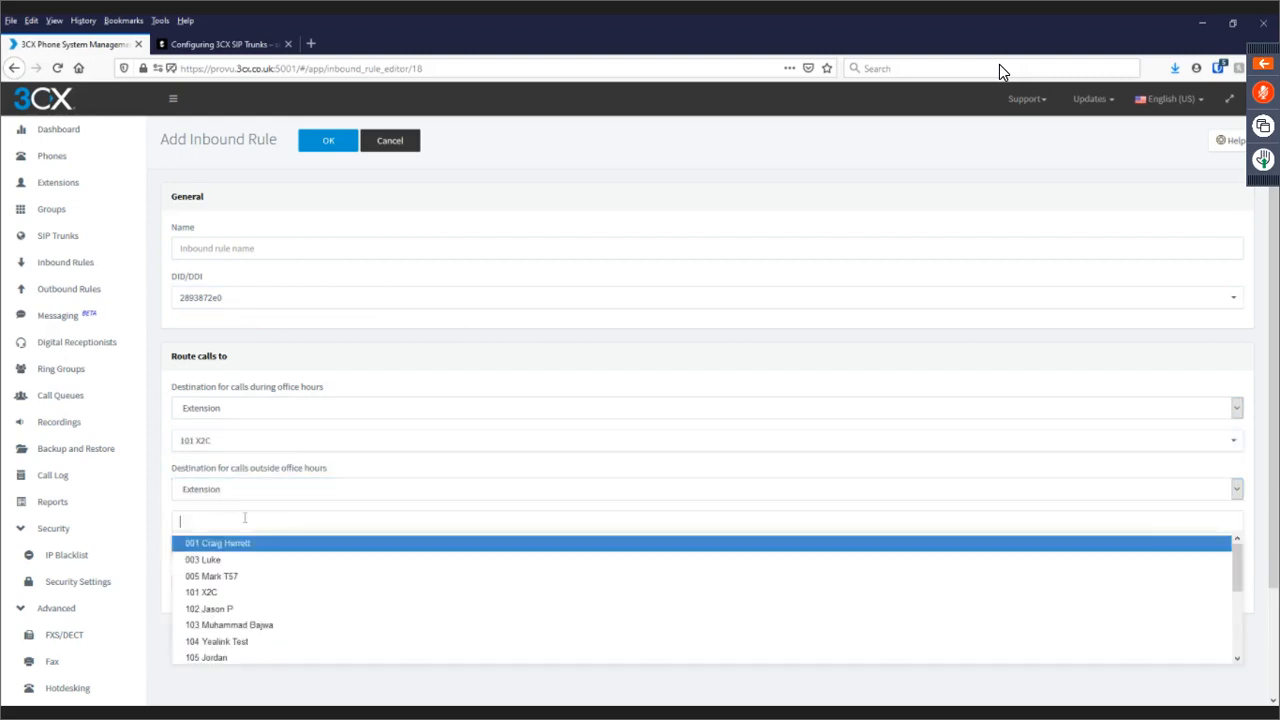
{"action": "left_click", "coordinate": [222, 597]}
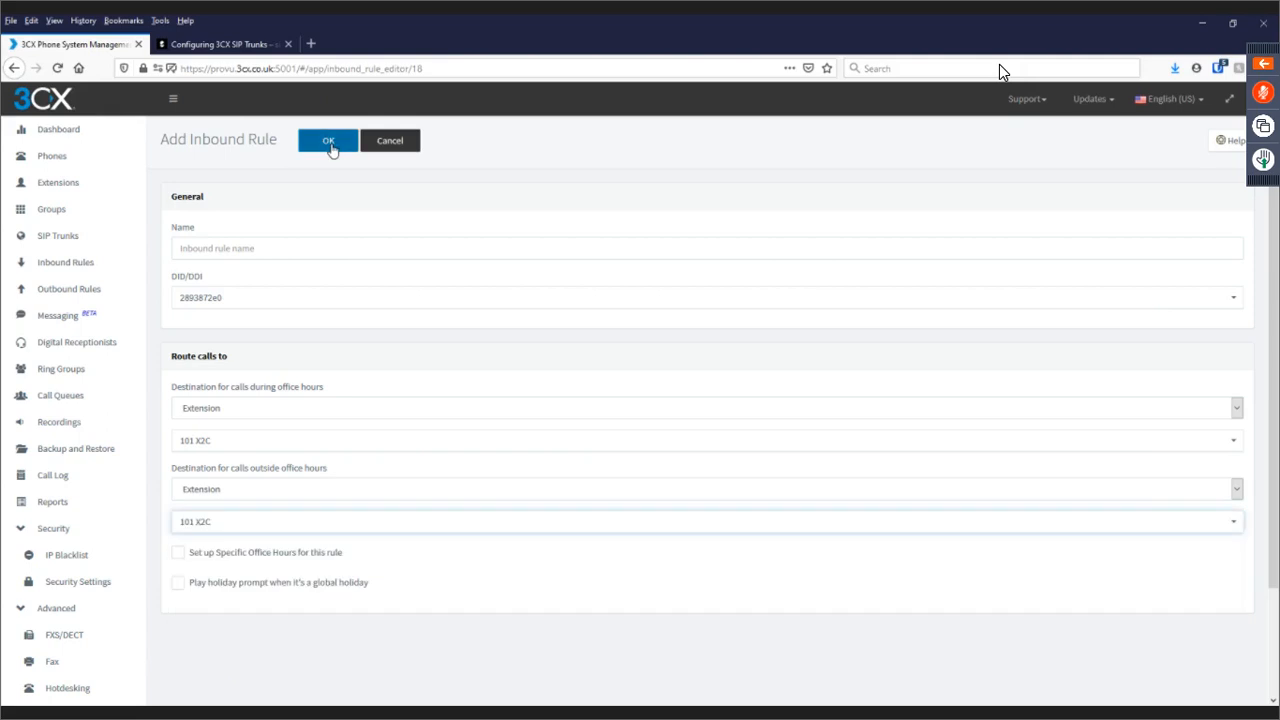
Save the DID rule and reopen its row in the Inbound Rules list for review.
{"action": "left_click", "coordinate": [329, 142]}
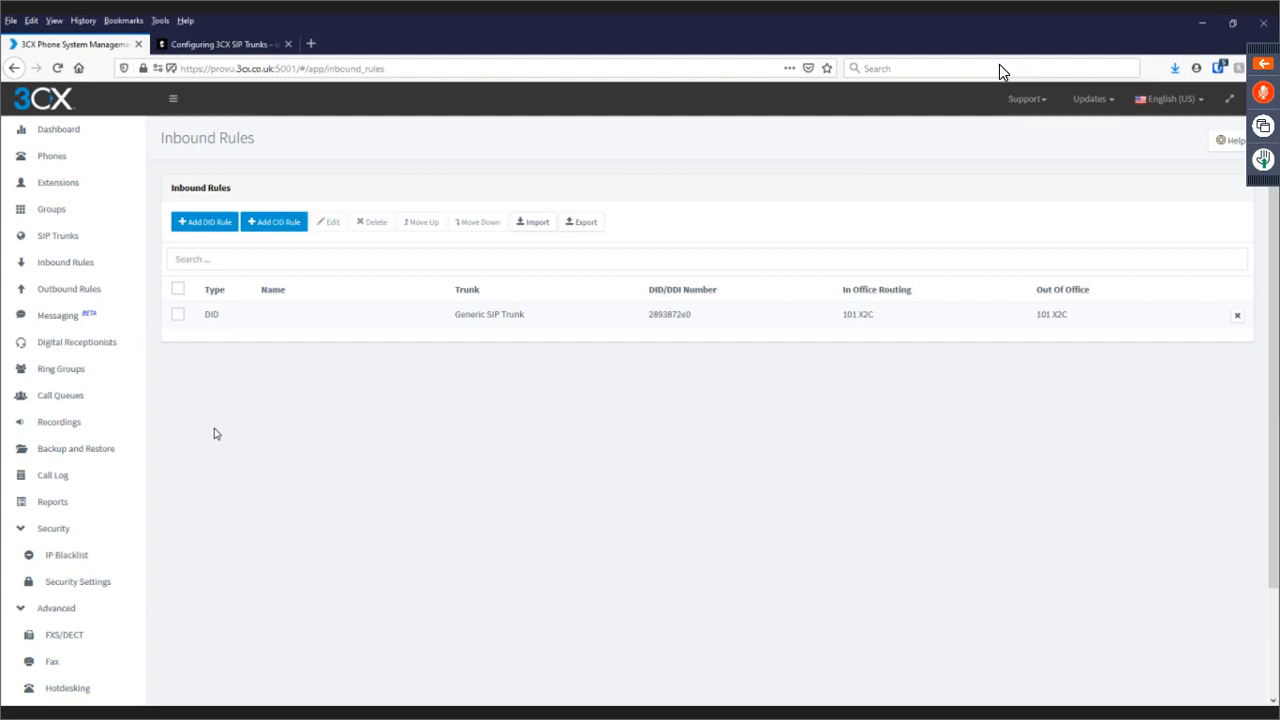
{"action": "double_click", "coordinate": [271, 320]}
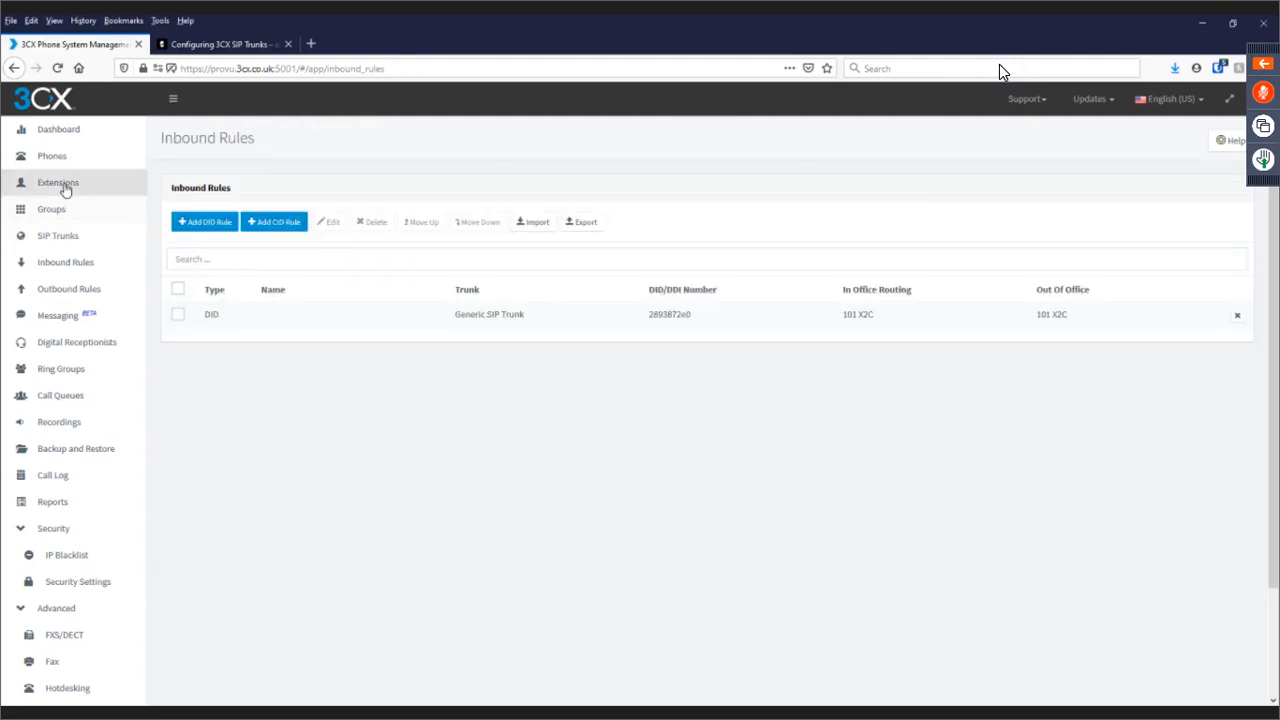
Add single DIDs 283873 and *83873 on the Generic SIP Trunk's DIDs tab.
{"action": "double_click", "coordinate": [271, 337]}
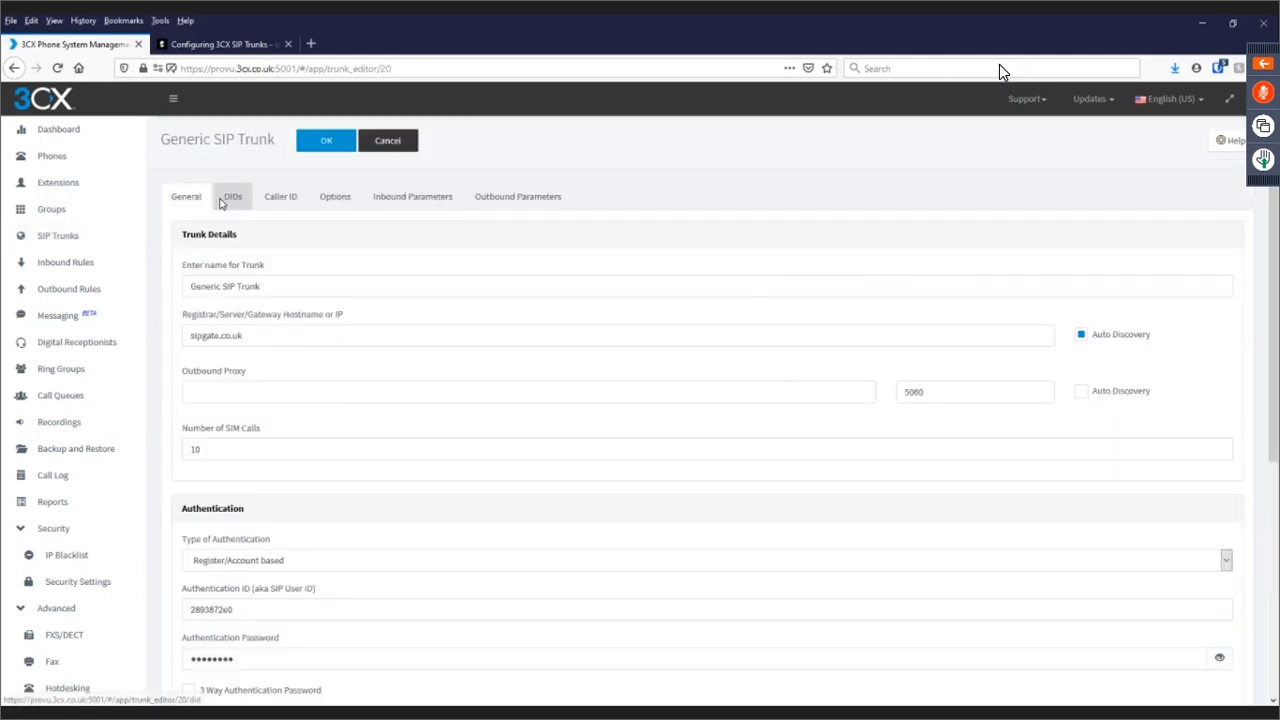
{"action": "left_click", "coordinate": [224, 198]}
{"action": "left_click", "coordinate": [210, 269]}
{"action": "type", "text": "2"}
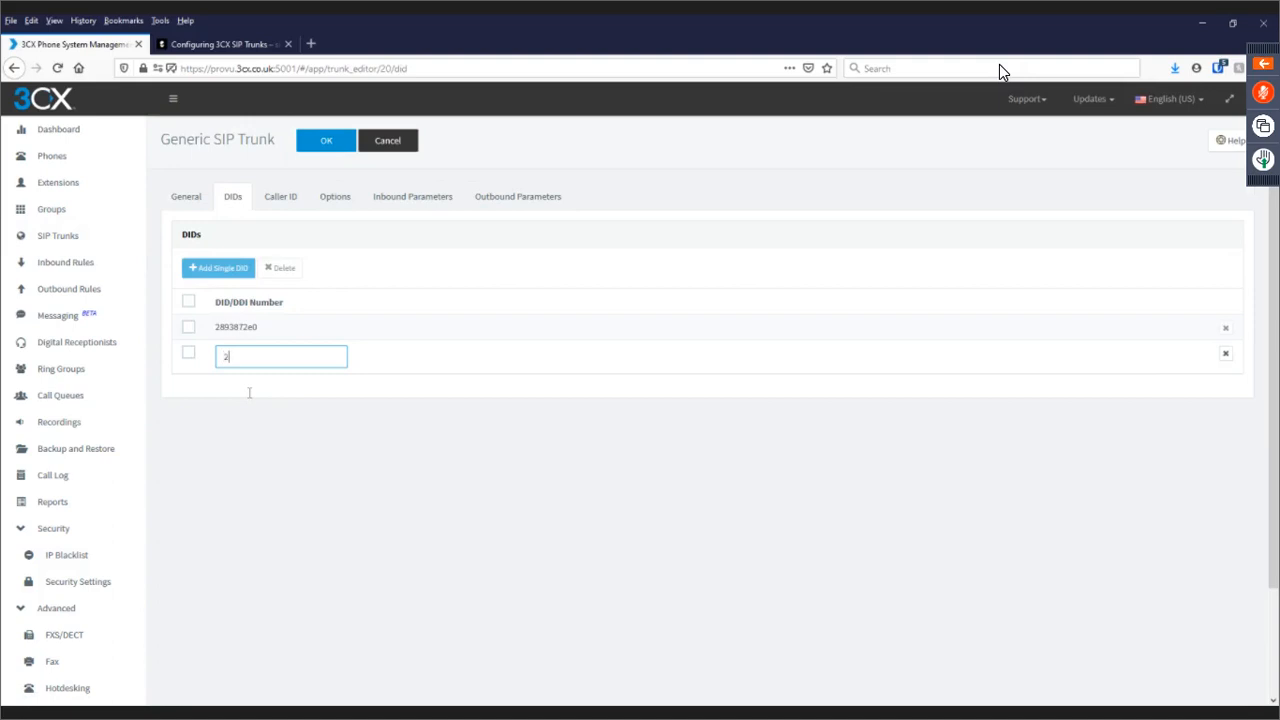
{"action": "type", "text": "8387"}
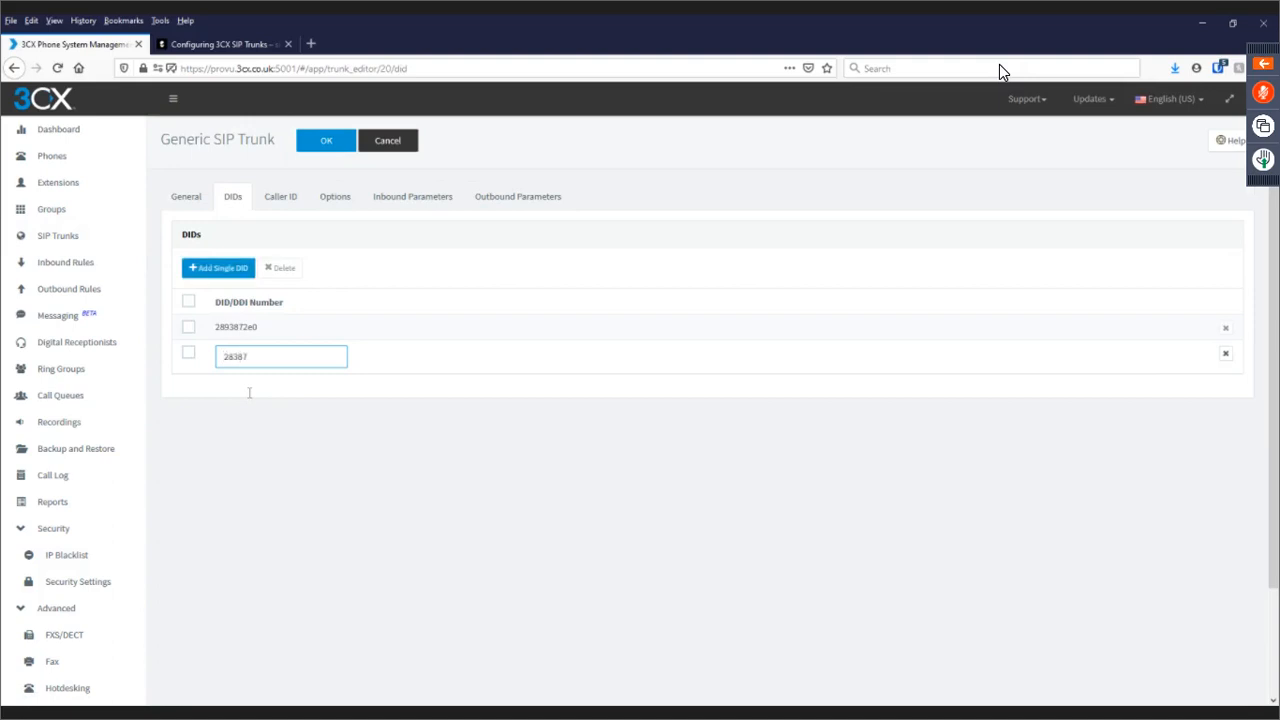
{"action": "type", "text": "3"}
{"action": "left_click", "coordinate": [216, 270]}
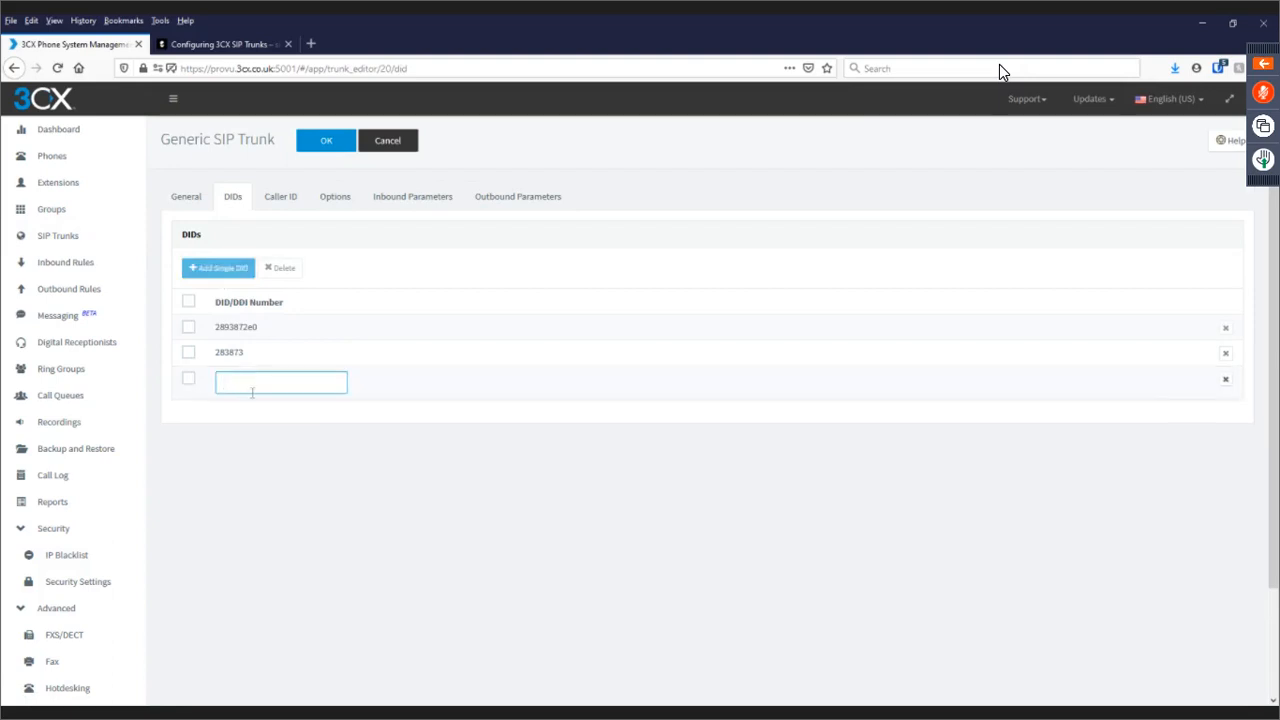
{"action": "type", "text": "*83873"}
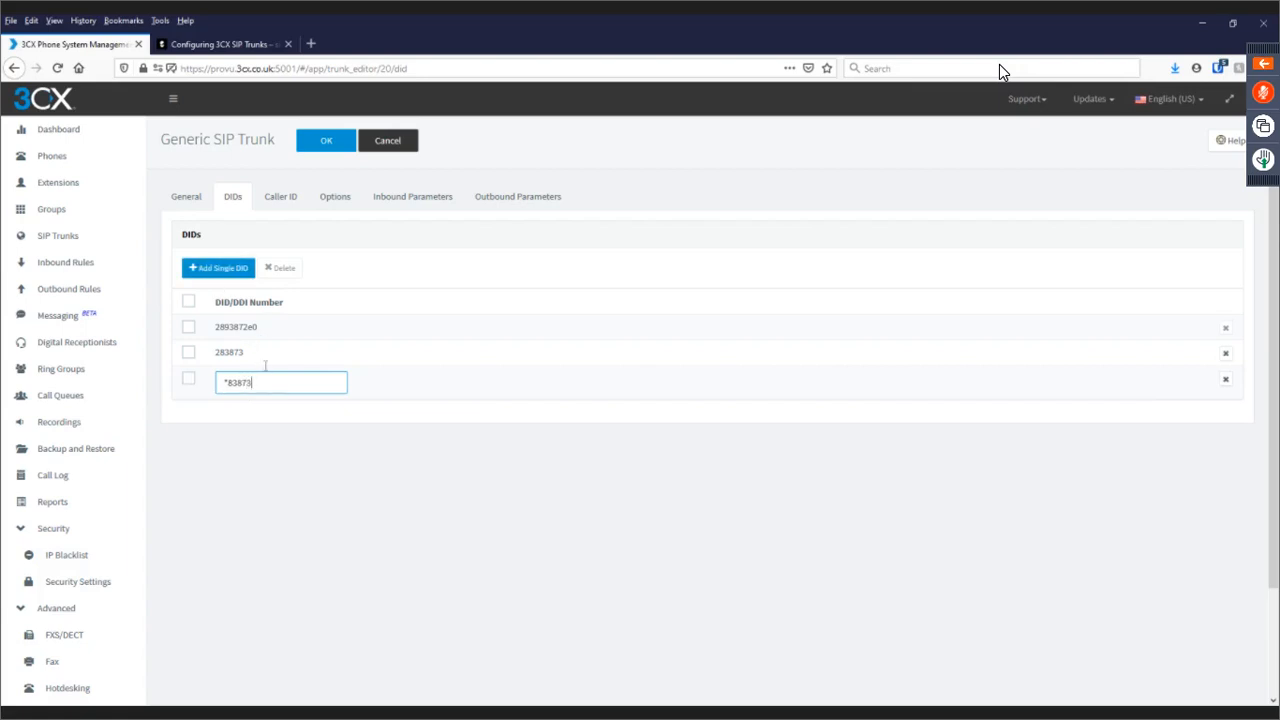
{"action": "left_click", "coordinate": [219, 269]}
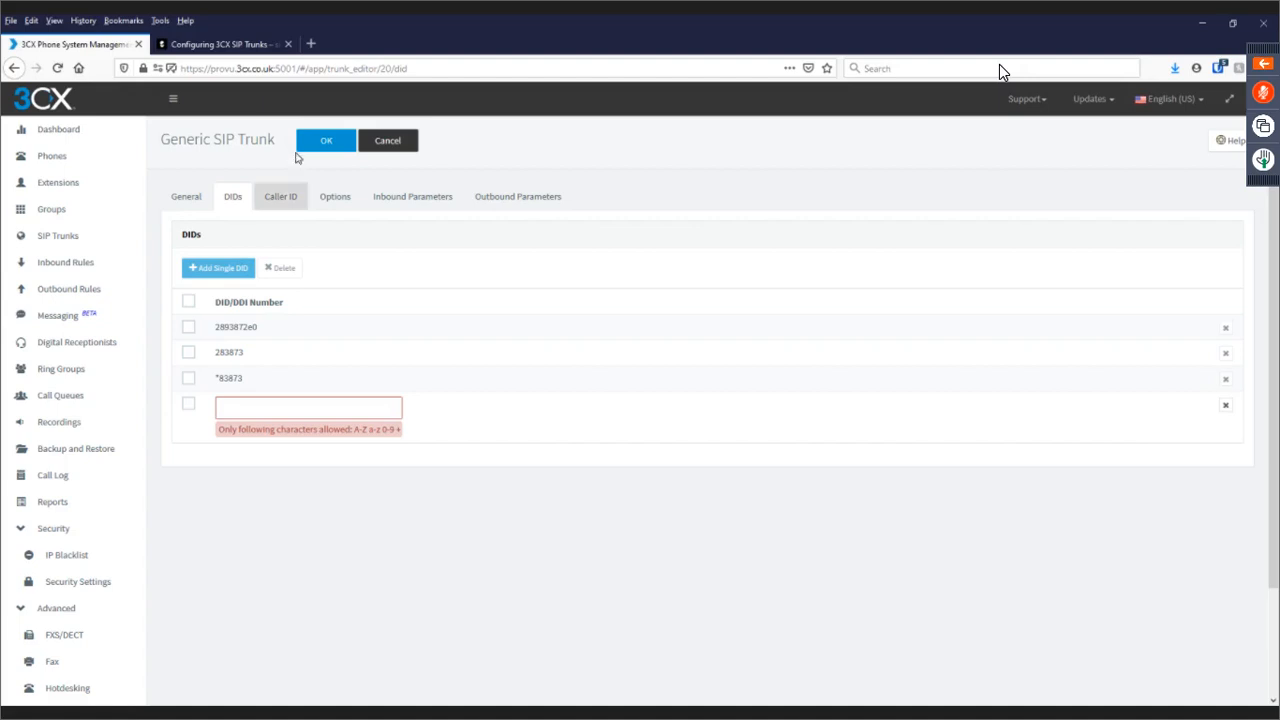
Look through the trunk's caller ID and call options settings.
{"action": "left_click", "coordinate": [272, 209]}
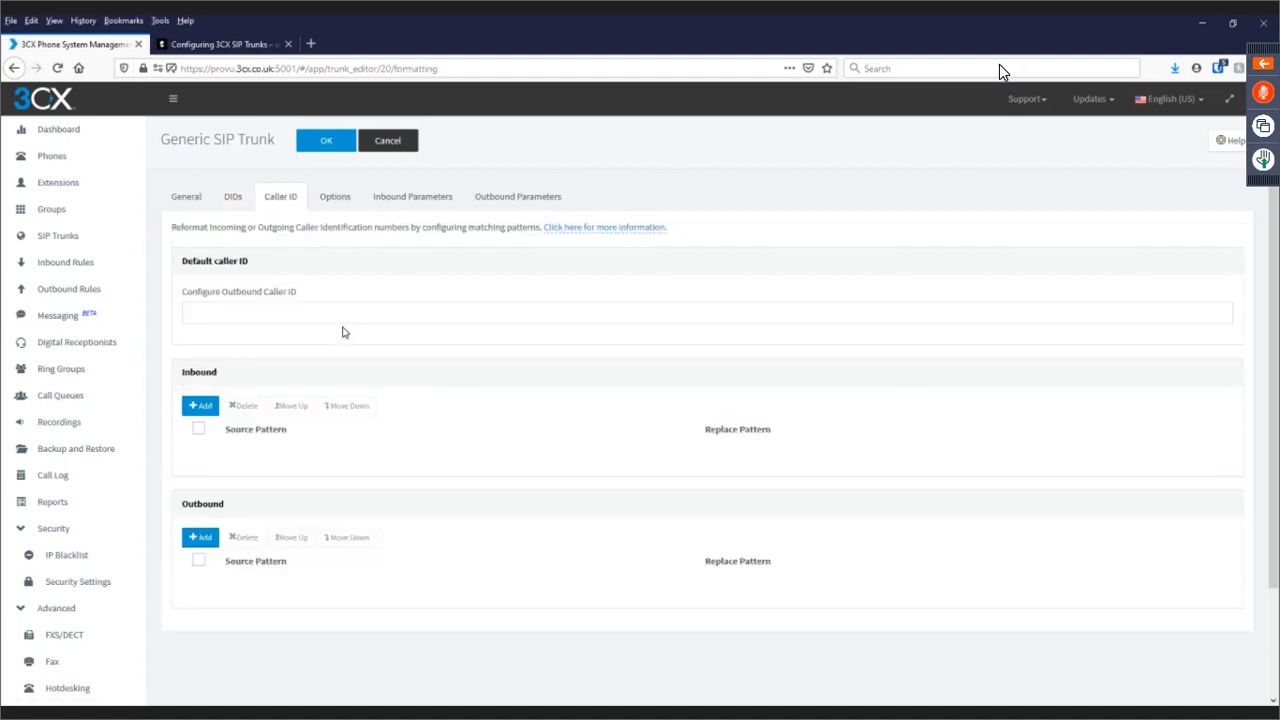
{"action": "left_click", "coordinate": [325, 198]}
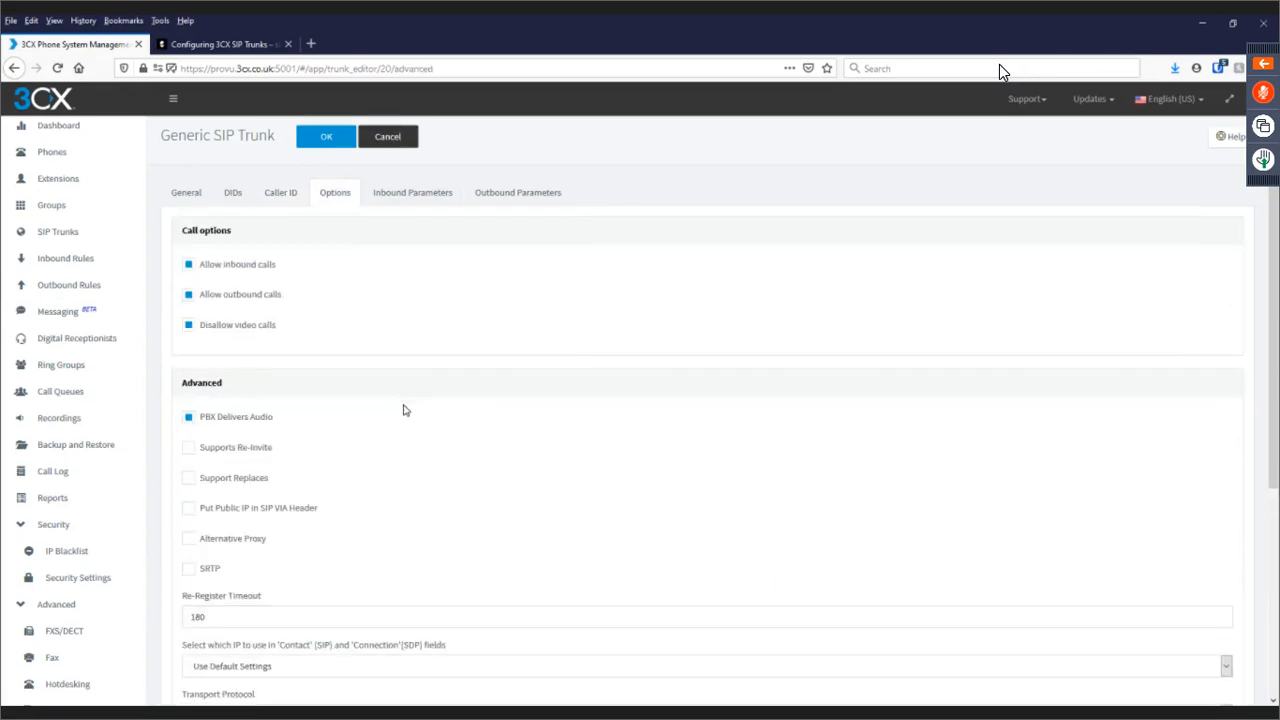
{"action": "scroll", "coordinate": [405, 410], "scroll_direction": "down", "scroll_amount": 3}
{"action": "scroll", "coordinate": [405, 406], "scroll_direction": "down", "scroll_amount": 2}
{"action": "scroll", "coordinate": [403, 408], "scroll_direction": "up", "scroll_amount": 5}
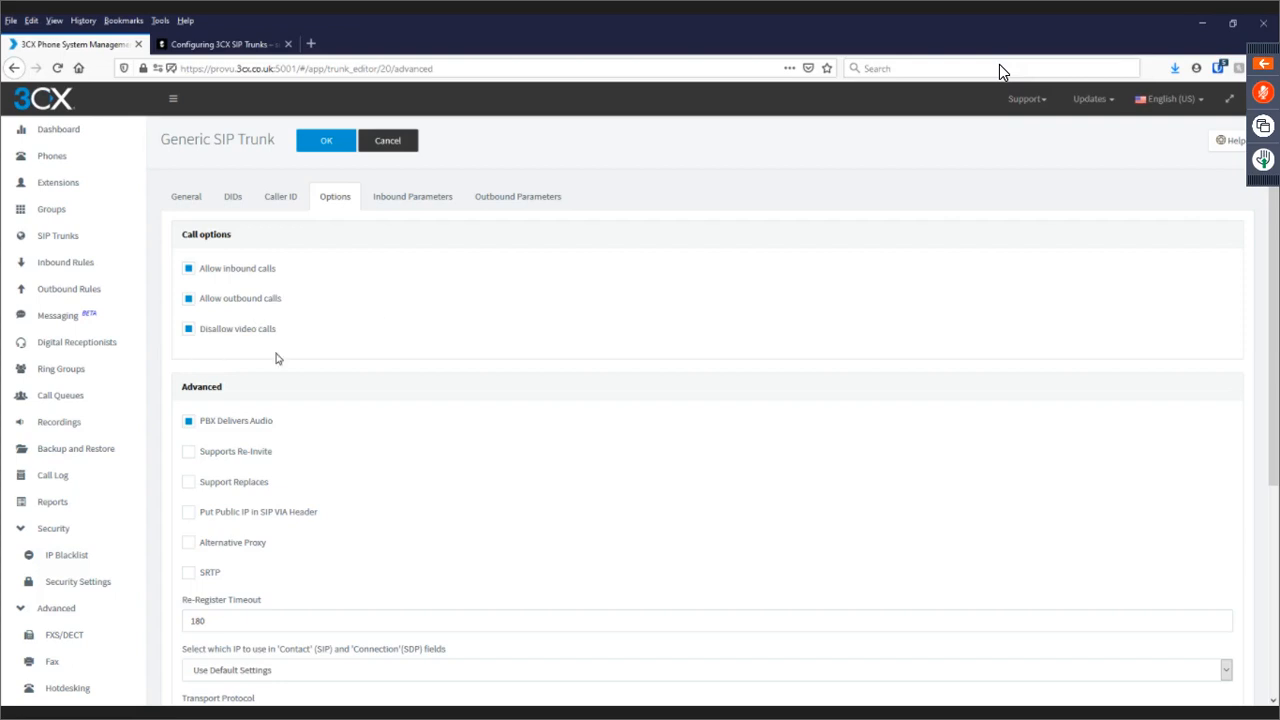
{"action": "scroll", "coordinate": [278, 358], "scroll_direction": "down", "scroll_amount": 1}
{"action": "scroll", "coordinate": [278, 358], "scroll_direction": "down", "scroll_amount": 3}
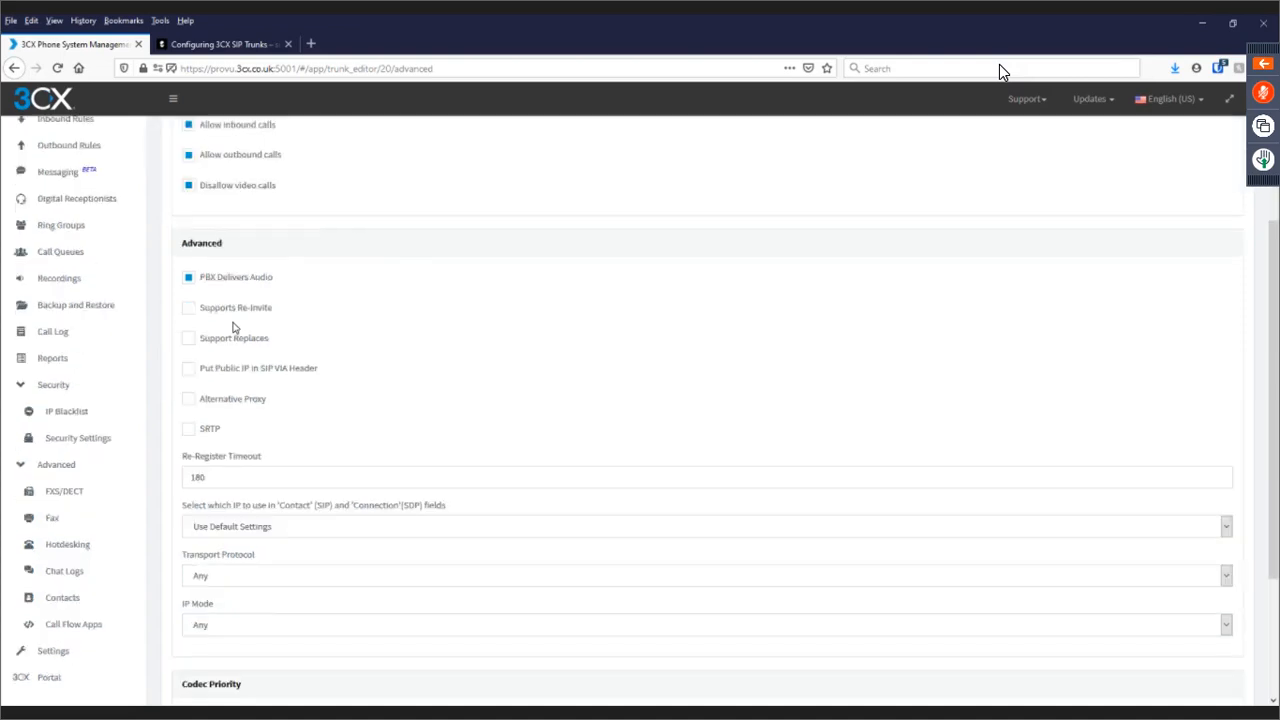
{"action": "scroll", "coordinate": [245, 329], "scroll_direction": "down", "scroll_amount": 3}
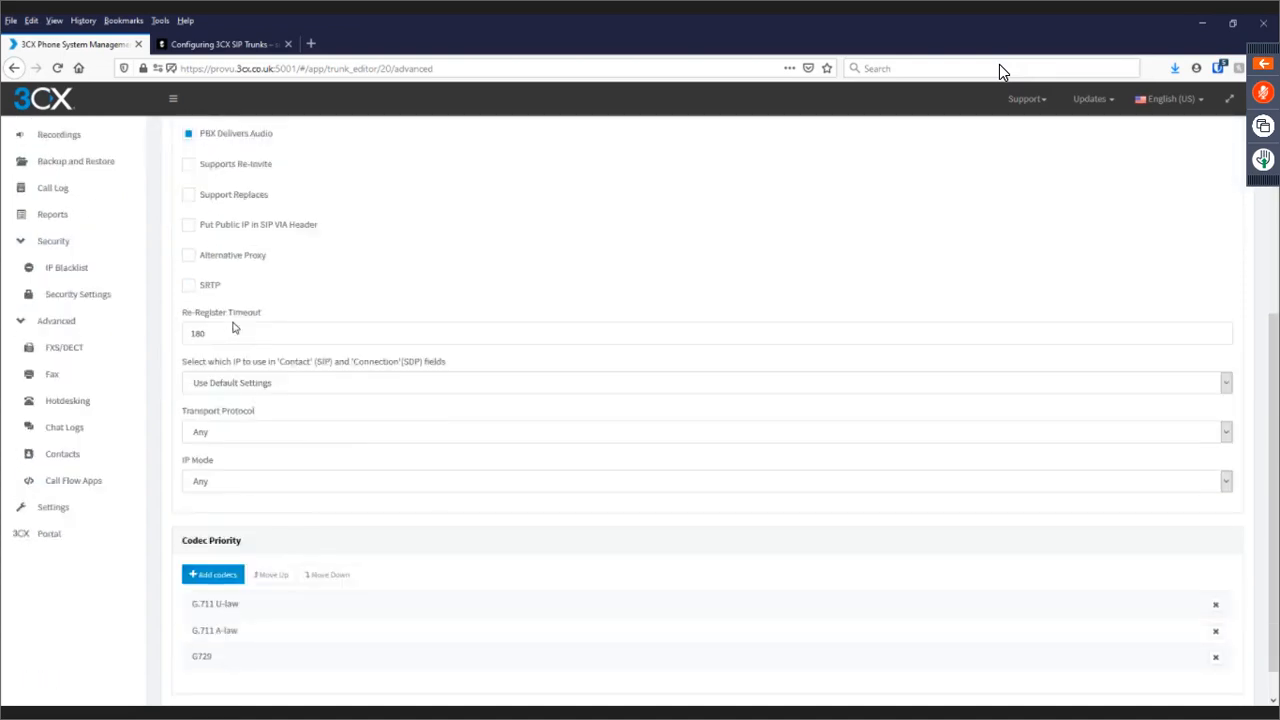
{"action": "scroll", "coordinate": [259, 337], "scroll_direction": "up", "scroll_amount": 2}
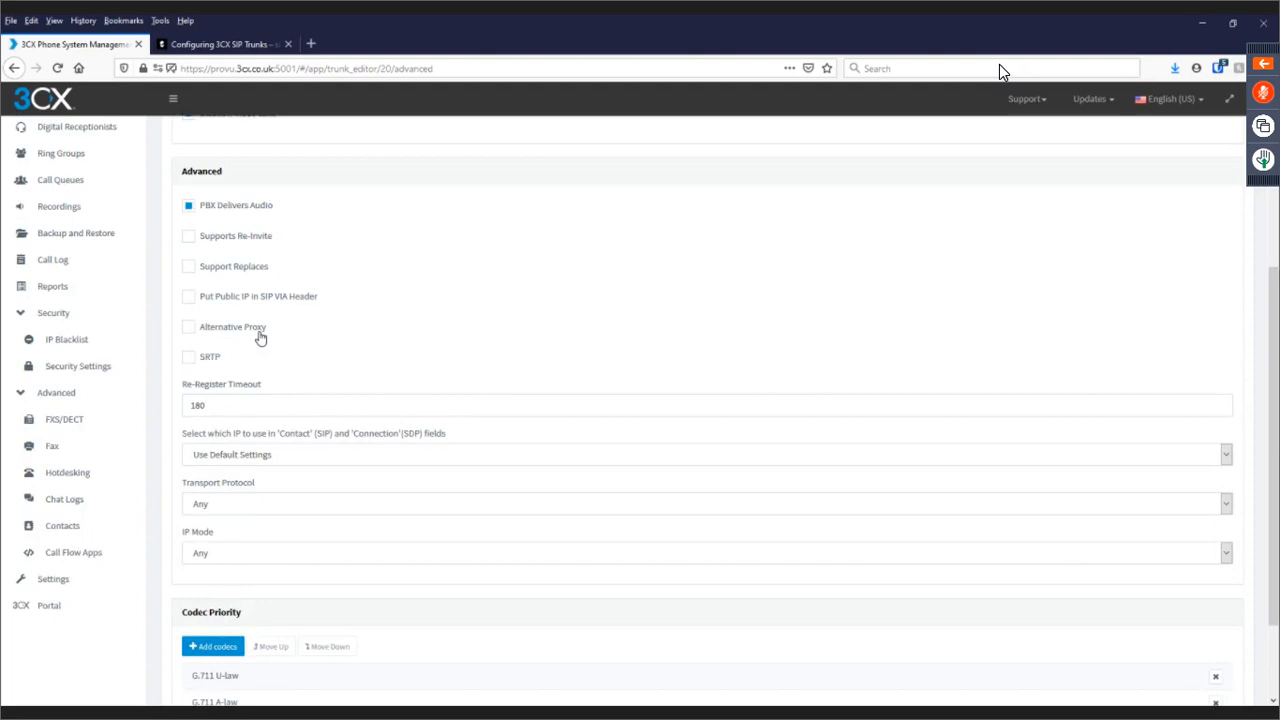
Switch the transport protocol from TLS to Any, leaving the contact IP on defaults.
{"action": "left_click", "coordinate": [262, 457]}
{"action": "left_click", "coordinate": [287, 534]}
{"action": "left_click", "coordinate": [281, 506]}
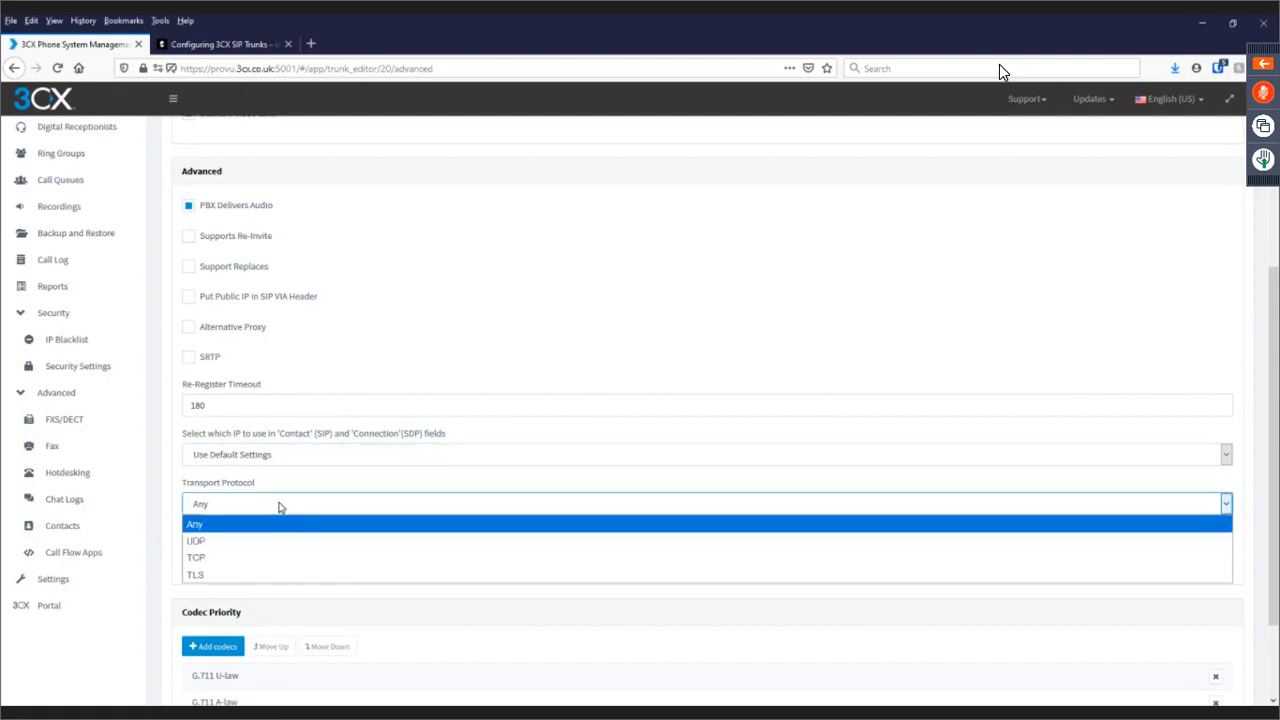
{"action": "left_click", "coordinate": [241, 577]}
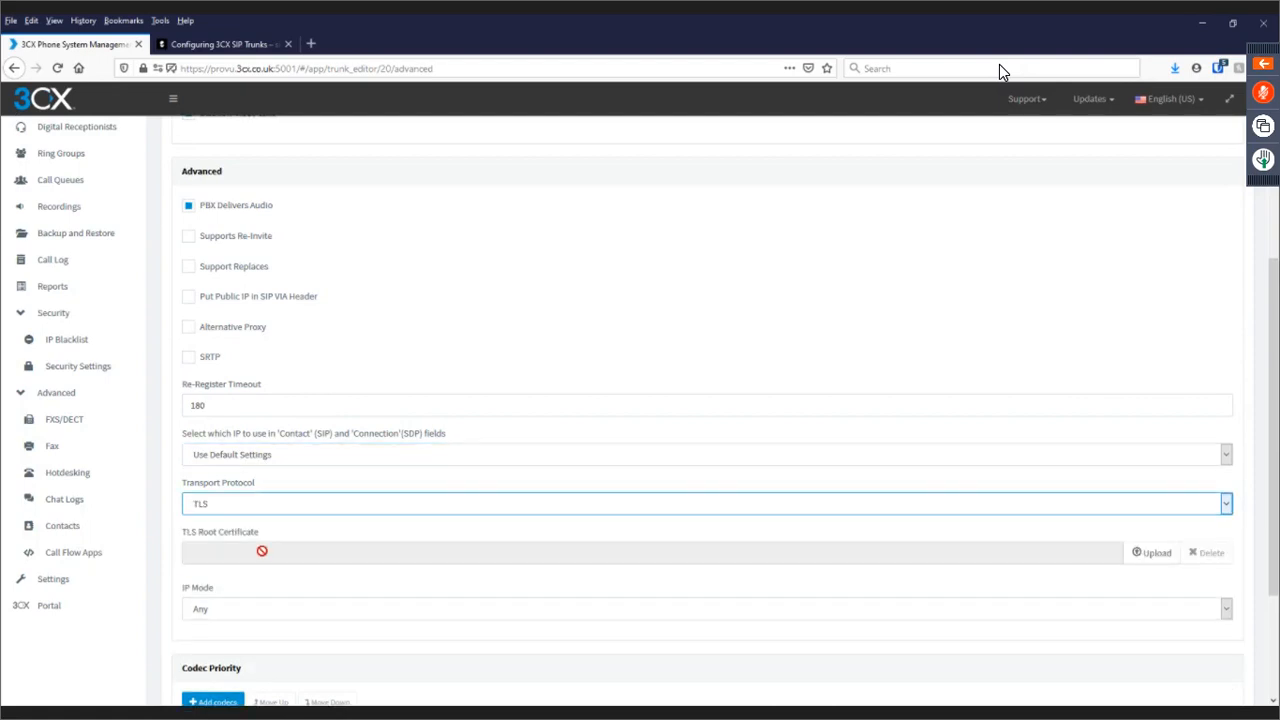
{"action": "scroll", "coordinate": [262, 554], "scroll_direction": "down", "scroll_amount": 1}
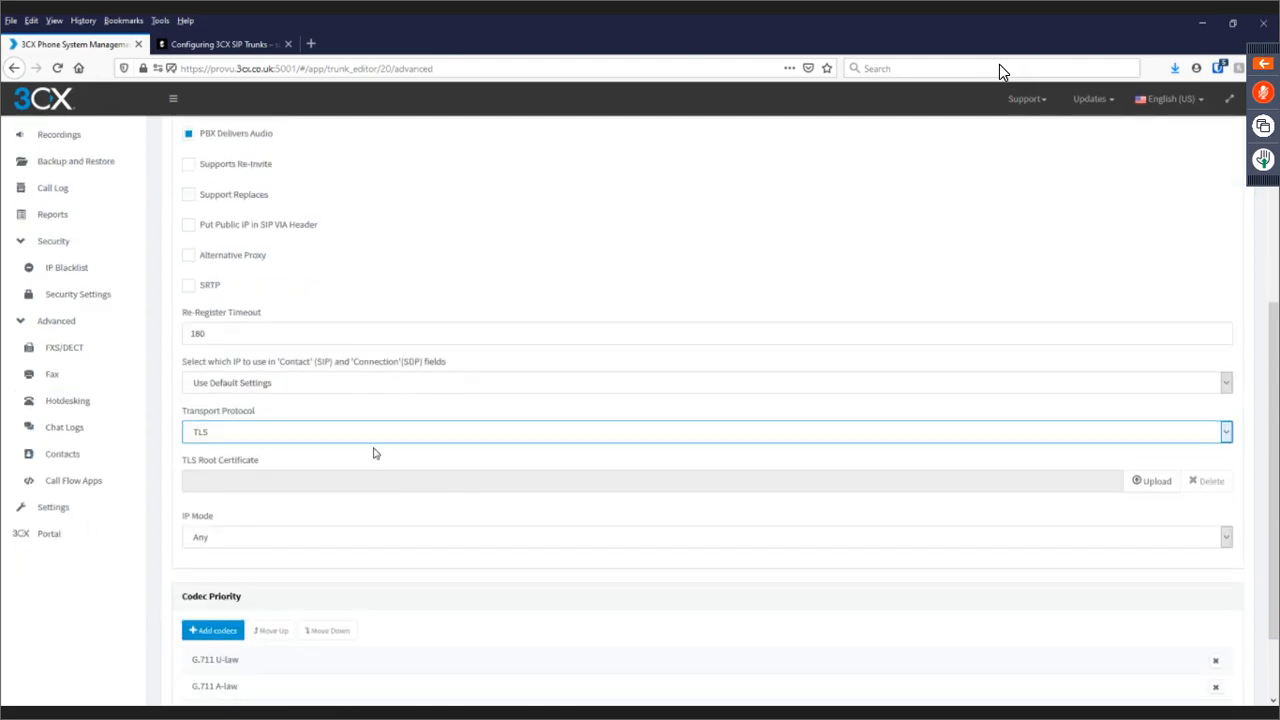
{"action": "left_click", "coordinate": [331, 435]}
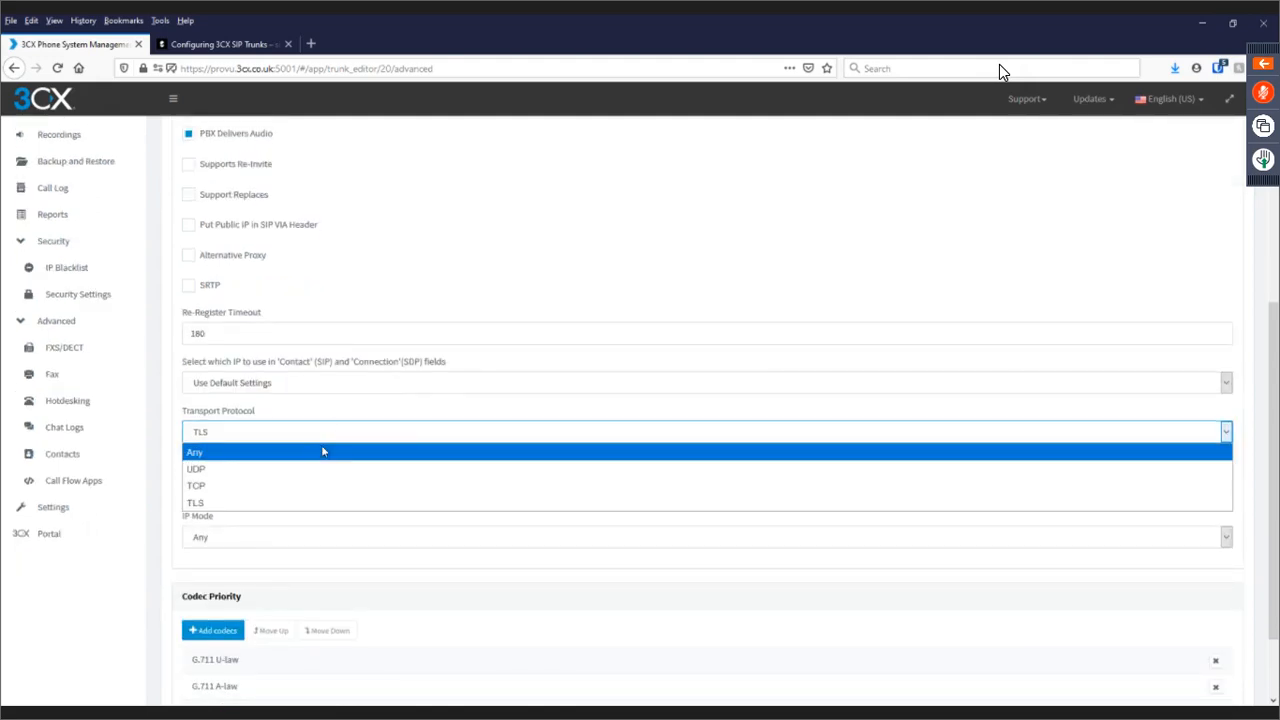
{"action": "left_click", "coordinate": [322, 449]}
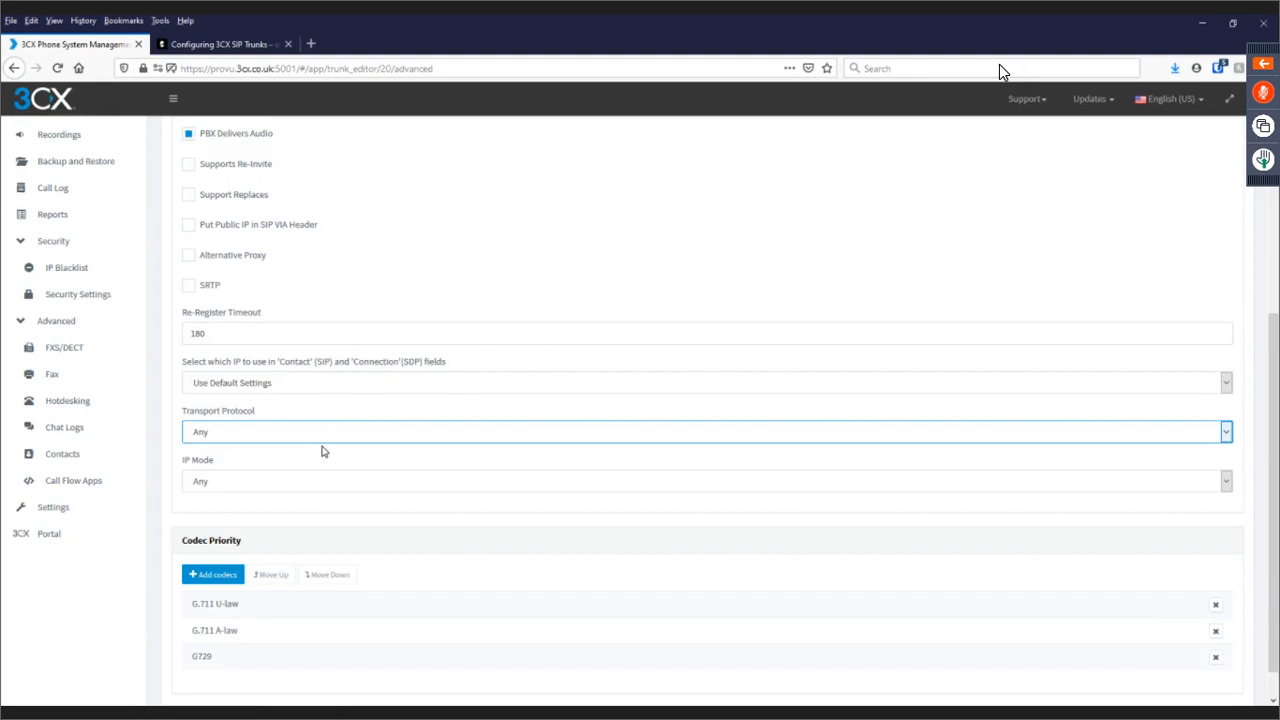
{"action": "scroll", "coordinate": [345, 470], "scroll_direction": "up", "scroll_amount": 5}
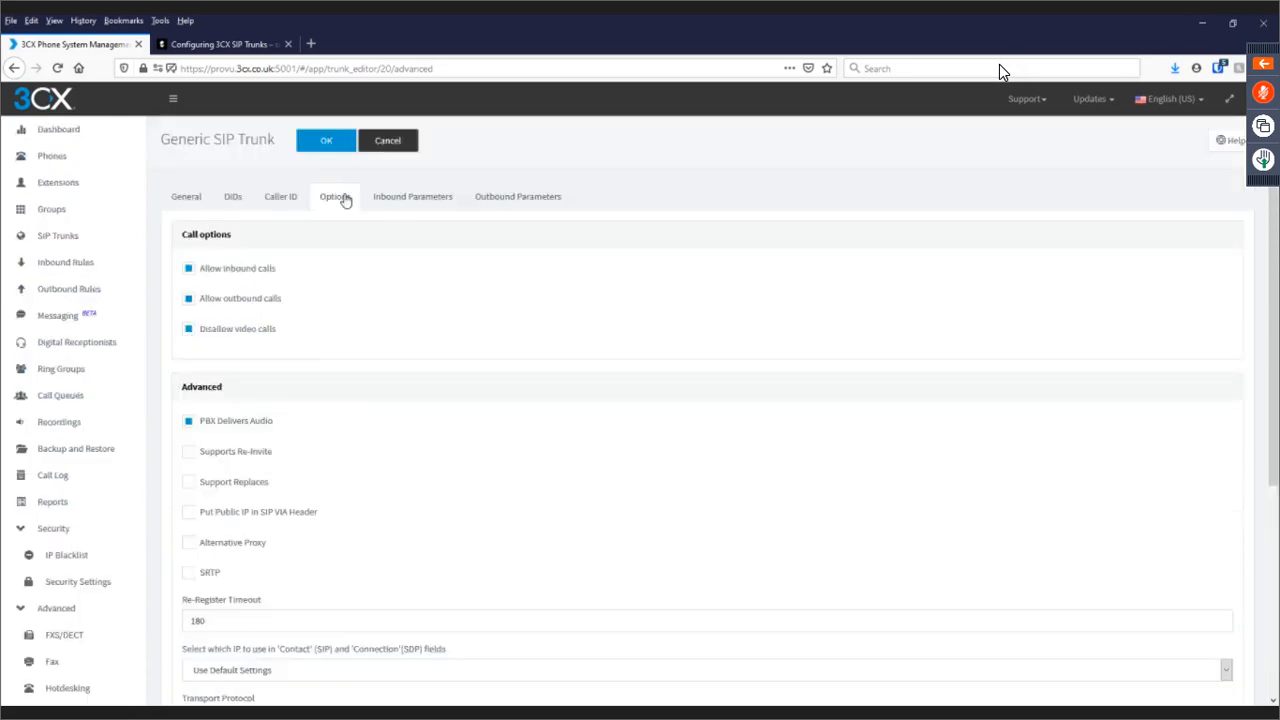
Review the Inbound and Outbound Parameters tabs, then return to the SIP Trunks list.
{"action": "left_click", "coordinate": [431, 205]}
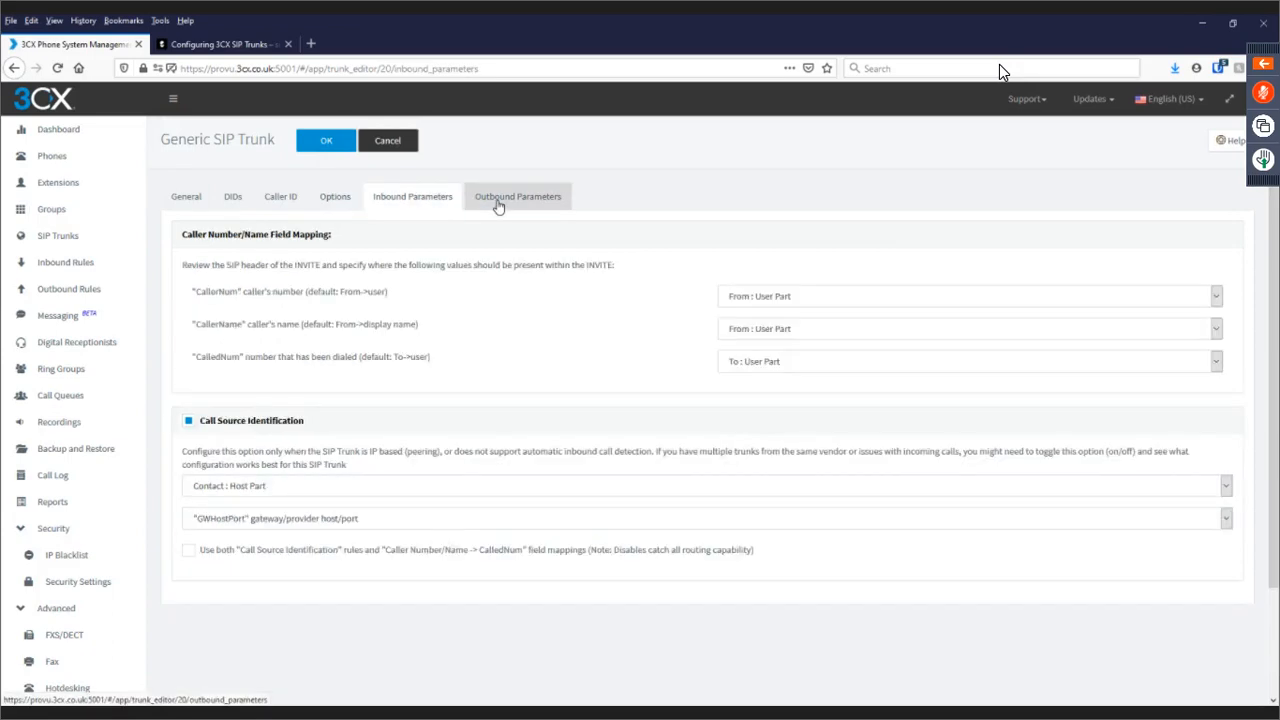
{"action": "left_click", "coordinate": [497, 205]}
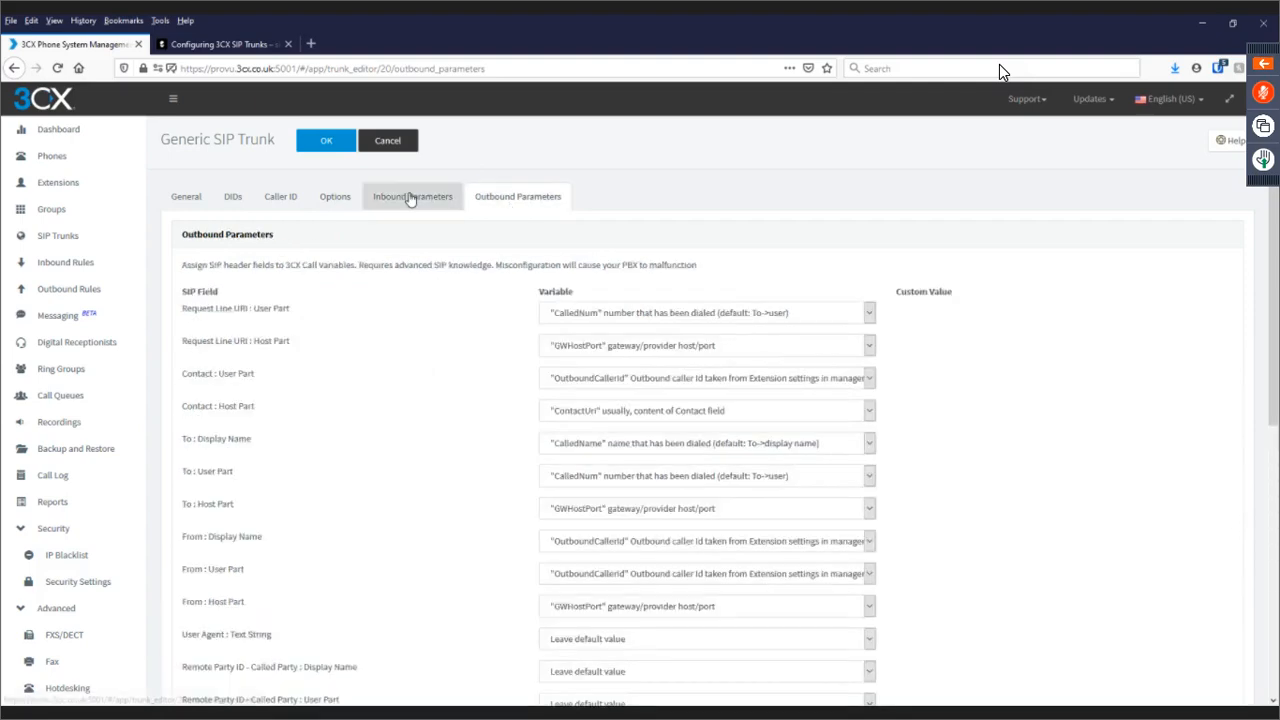
{"action": "left_click", "coordinate": [410, 198]}
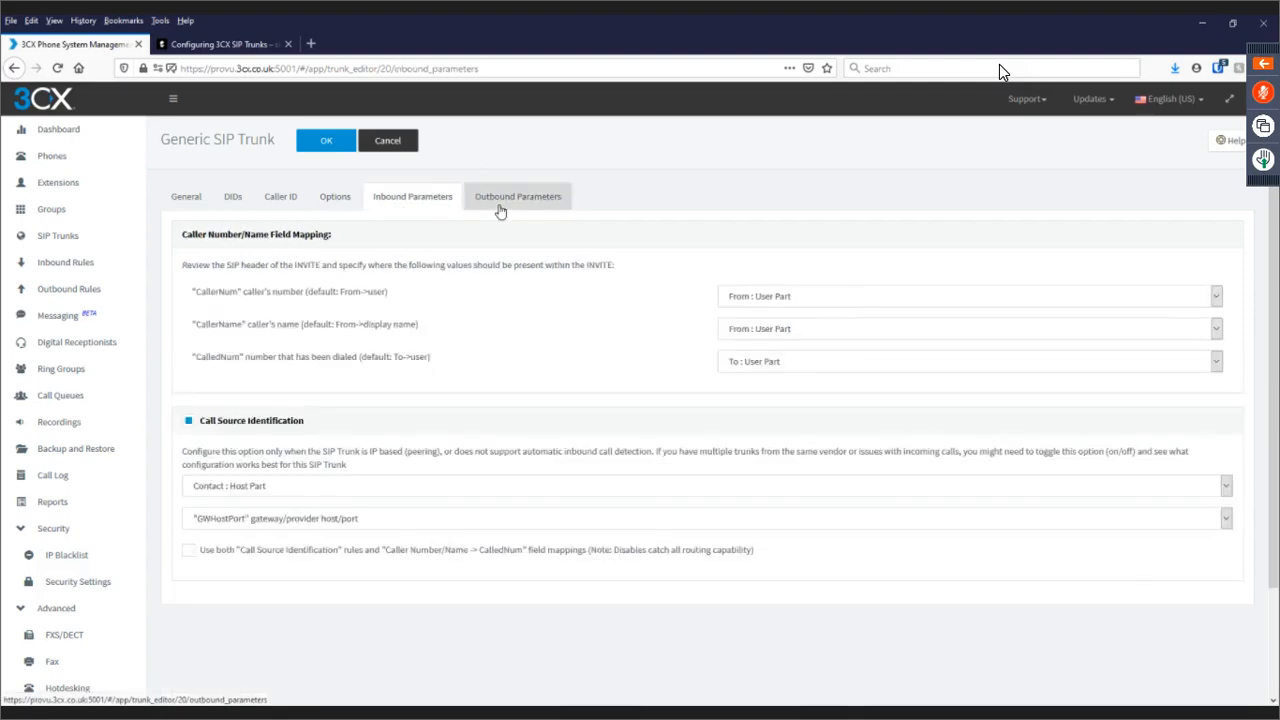
{"action": "left_click", "coordinate": [495, 205]}
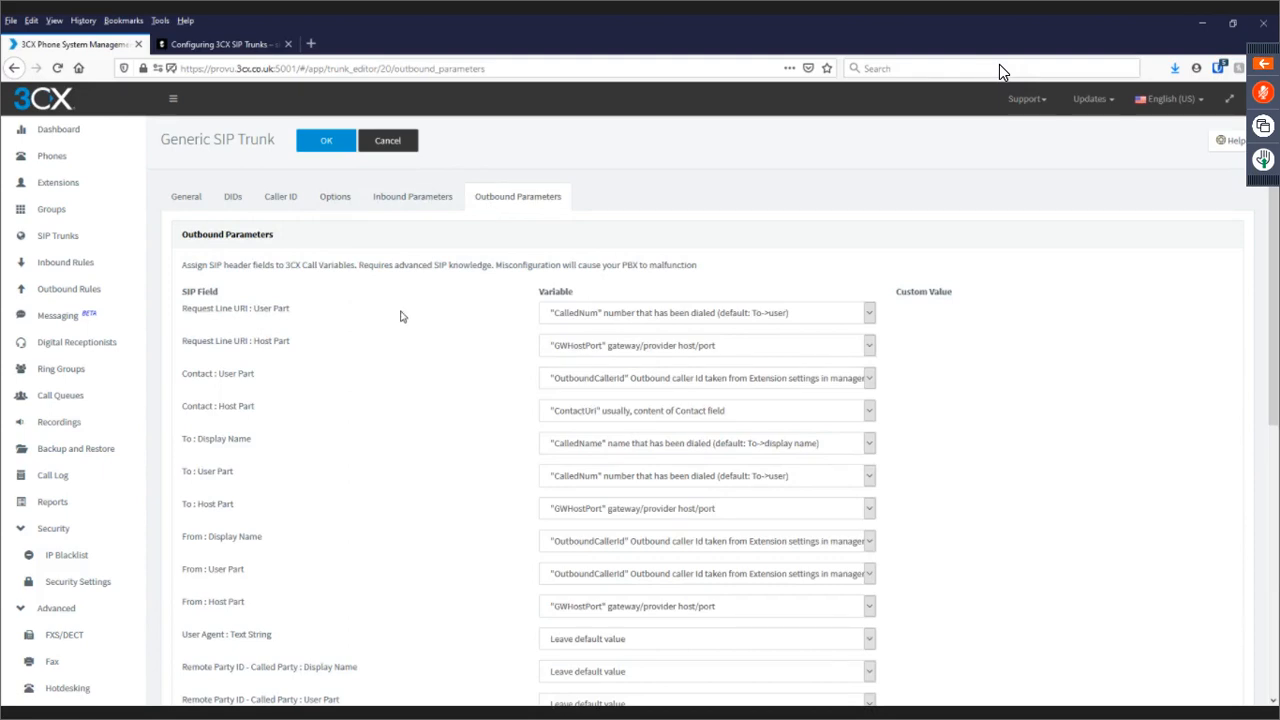
{"action": "left_click", "coordinate": [385, 145]}
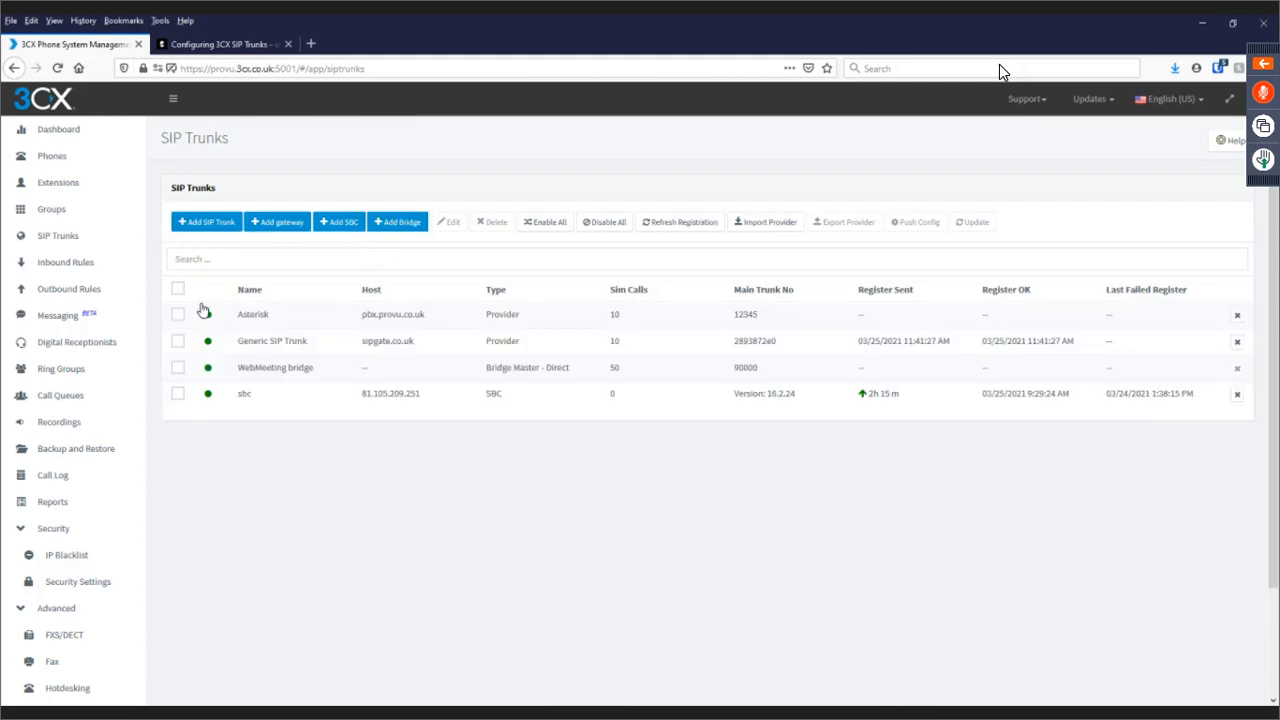
Edit the DID 2893872e0 rule so outside-hours calls go to extension 005.
{"action": "left_click", "coordinate": [67, 263]}
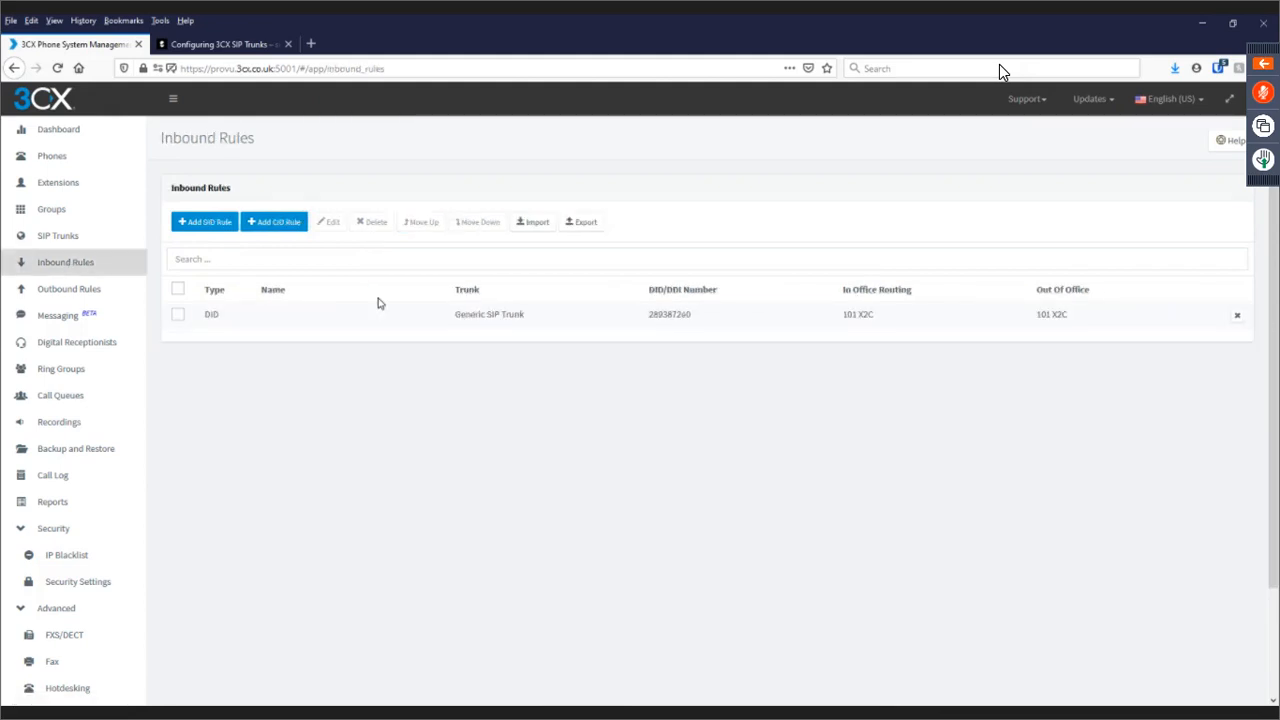
{"action": "left_click", "coordinate": [500, 316]}
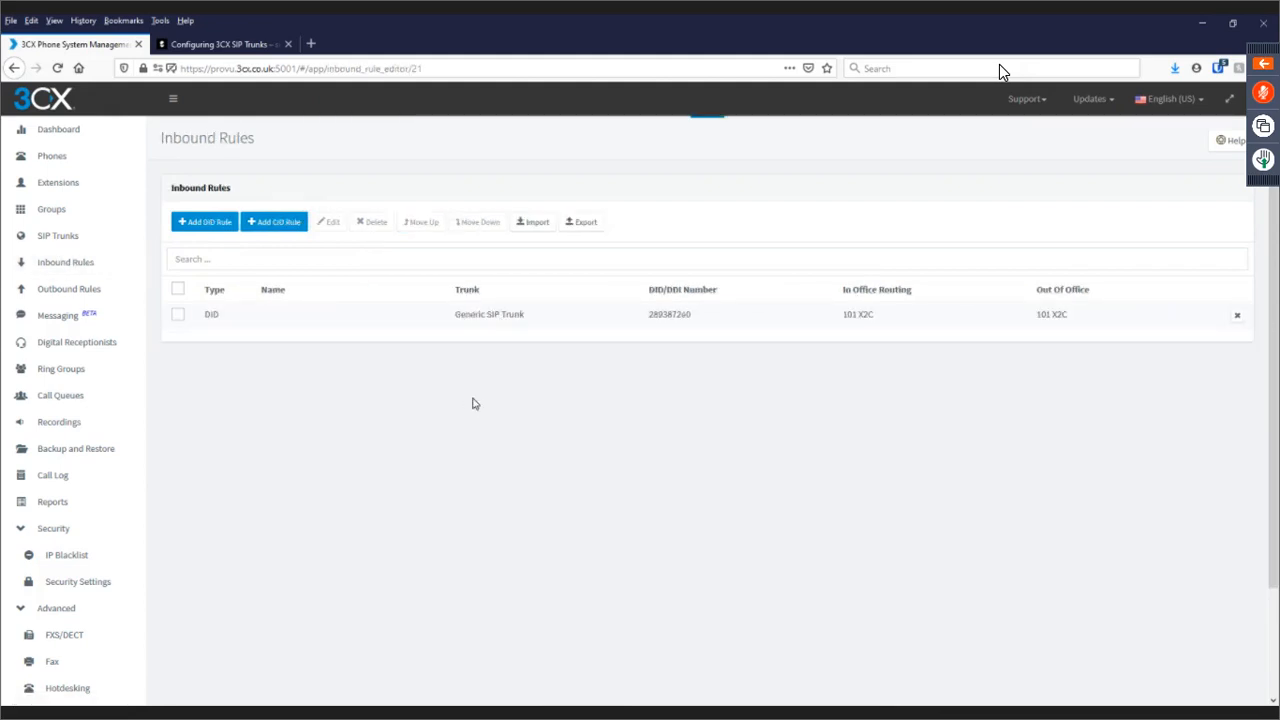
{"action": "scroll", "coordinate": [265, 473], "scroll_direction": "down", "scroll_amount": 1}
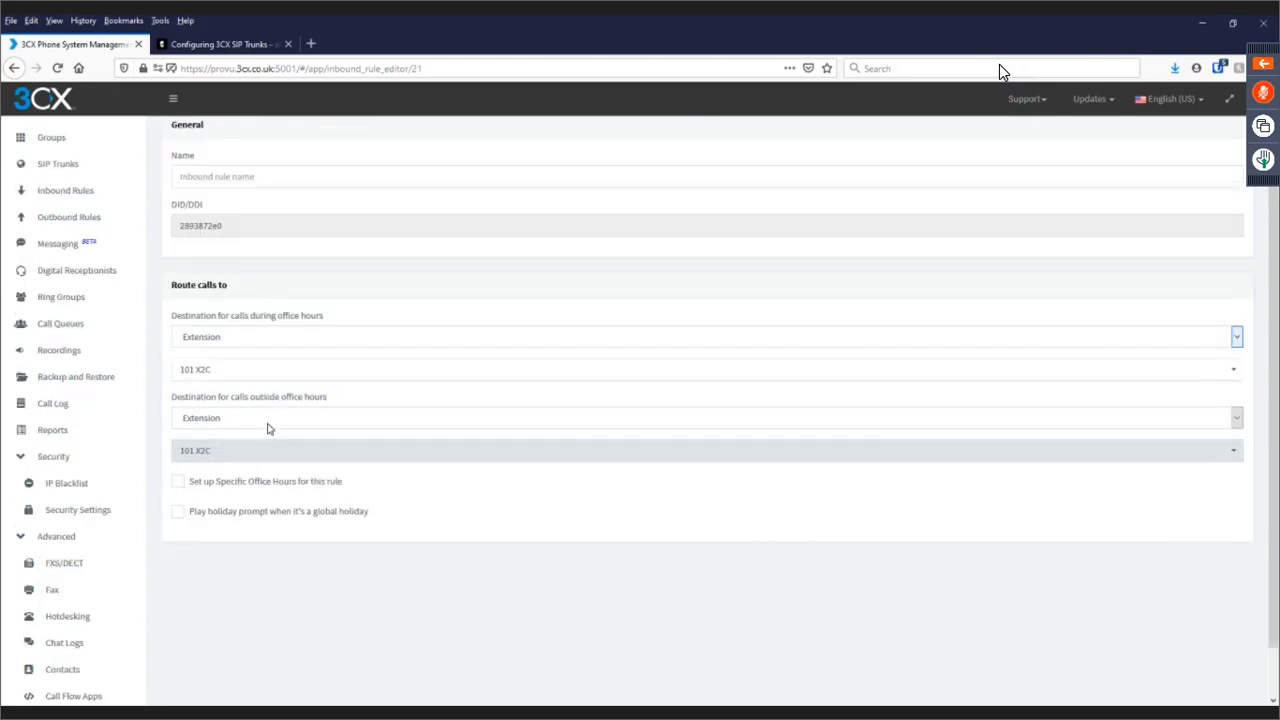
{"action": "left_click", "coordinate": [266, 450]}
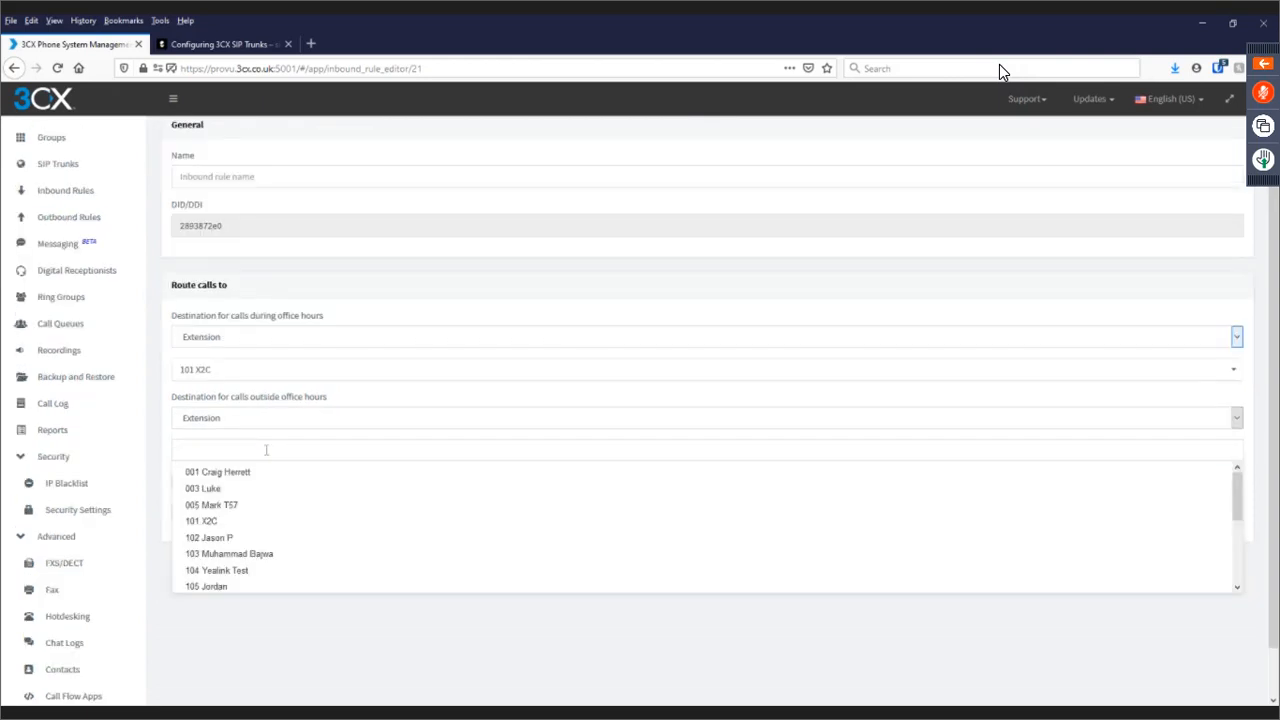
{"action": "left_click", "coordinate": [226, 505]}
Enable rule-specific office hours with Monday set to 08:00–17:00.
{"action": "left_click", "coordinate": [178, 482]}
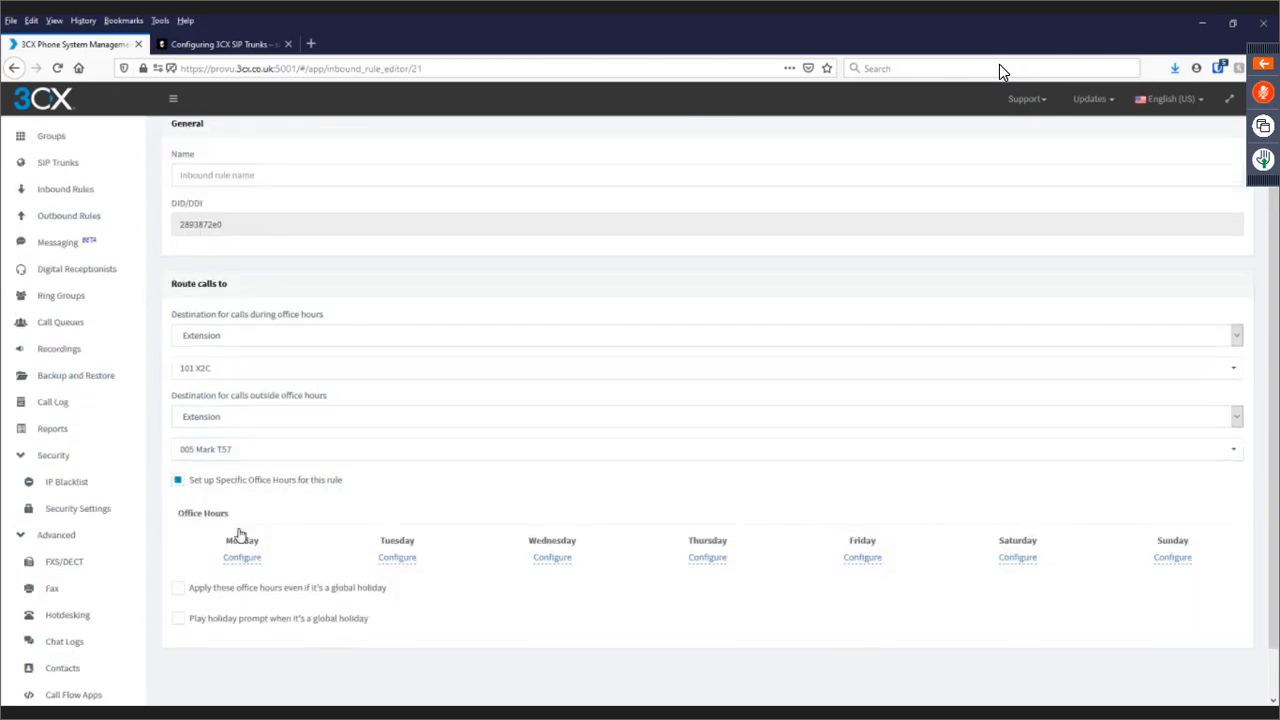
{"action": "scroll", "coordinate": [250, 522], "scroll_direction": "down", "scroll_amount": 1}
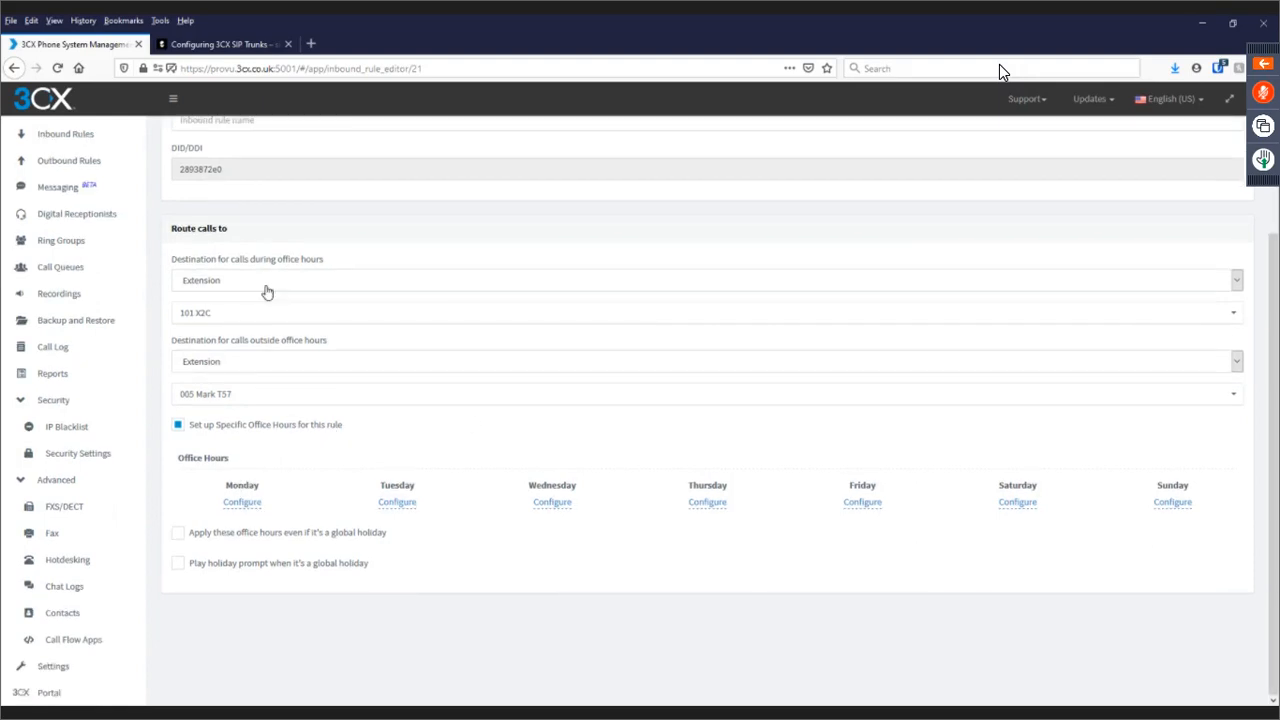
{"action": "left_click", "coordinate": [242, 502]}
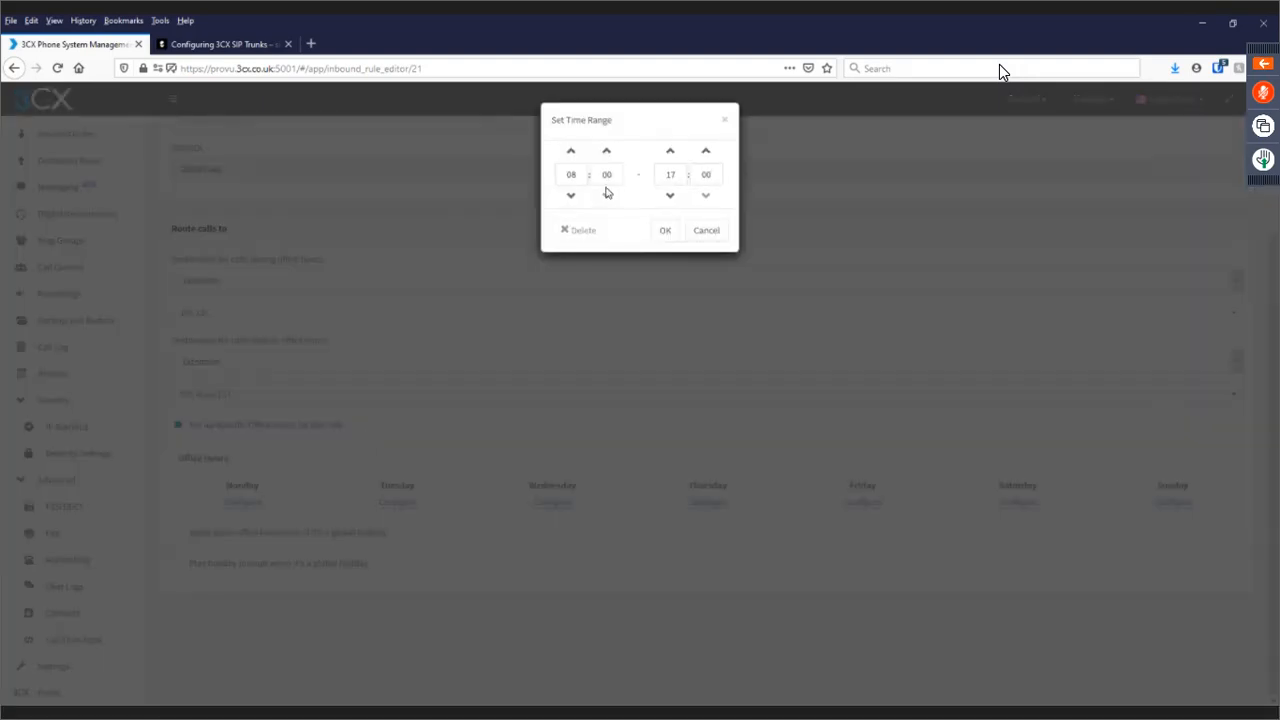
{"action": "left_click", "coordinate": [661, 232]}
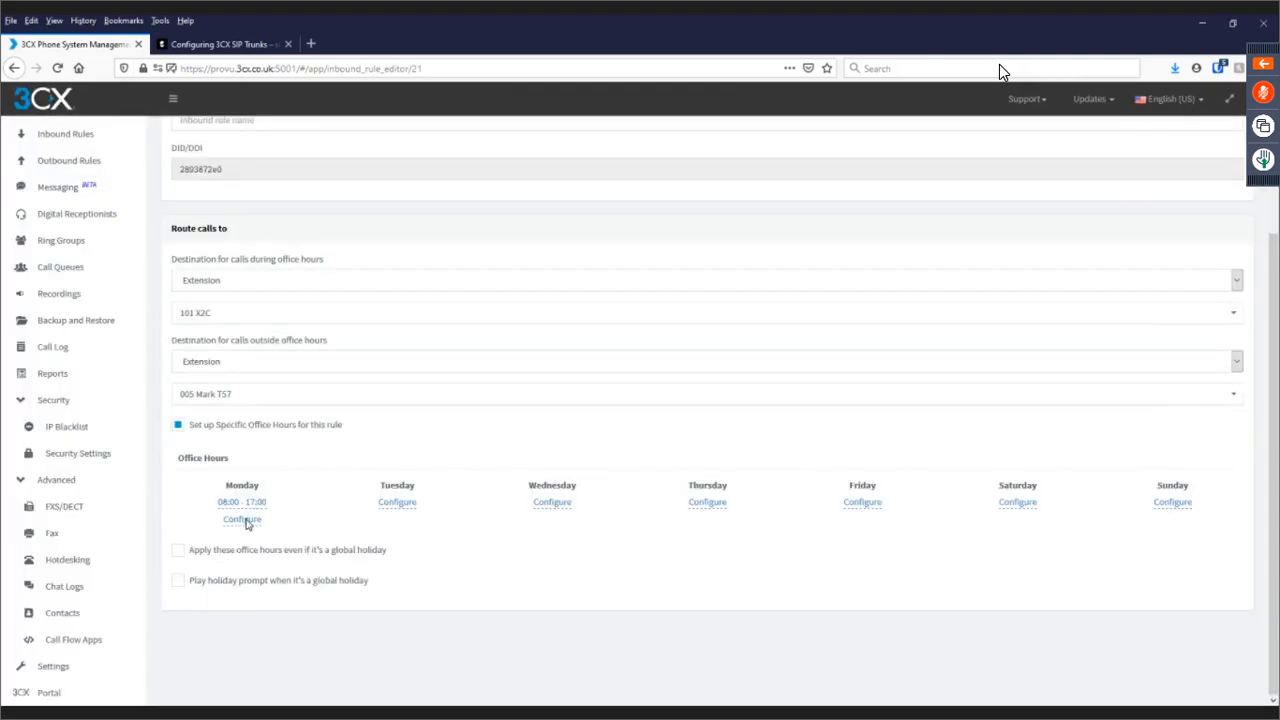
{"action": "left_click", "coordinate": [242, 520]}
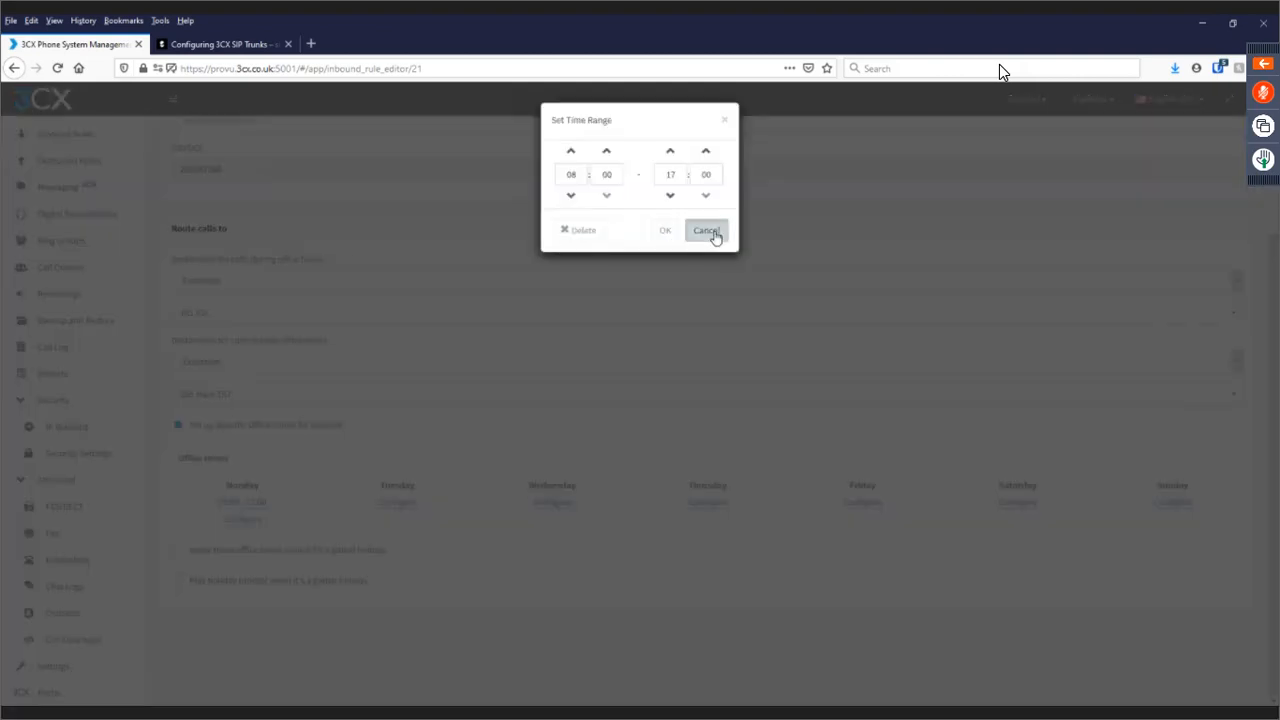
{"action": "left_click", "coordinate": [714, 232]}
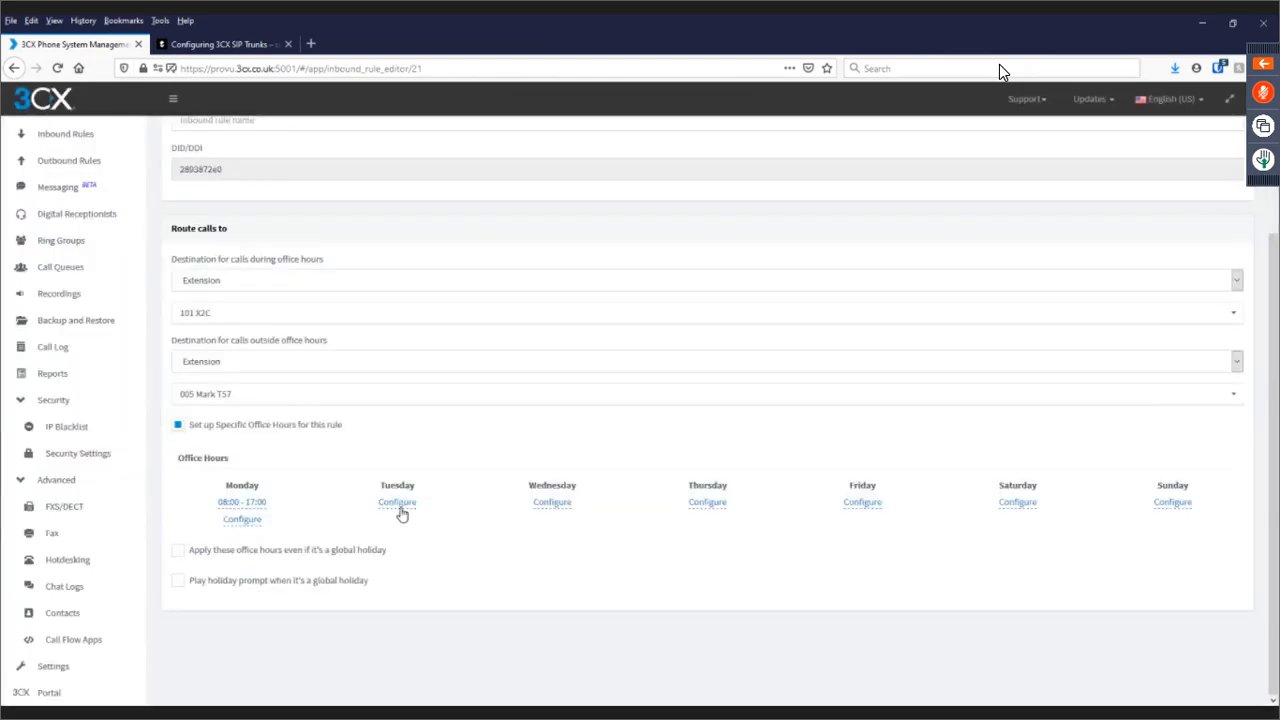
{"action": "scroll", "coordinate": [401, 514], "scroll_direction": "up", "scroll_amount": 2}
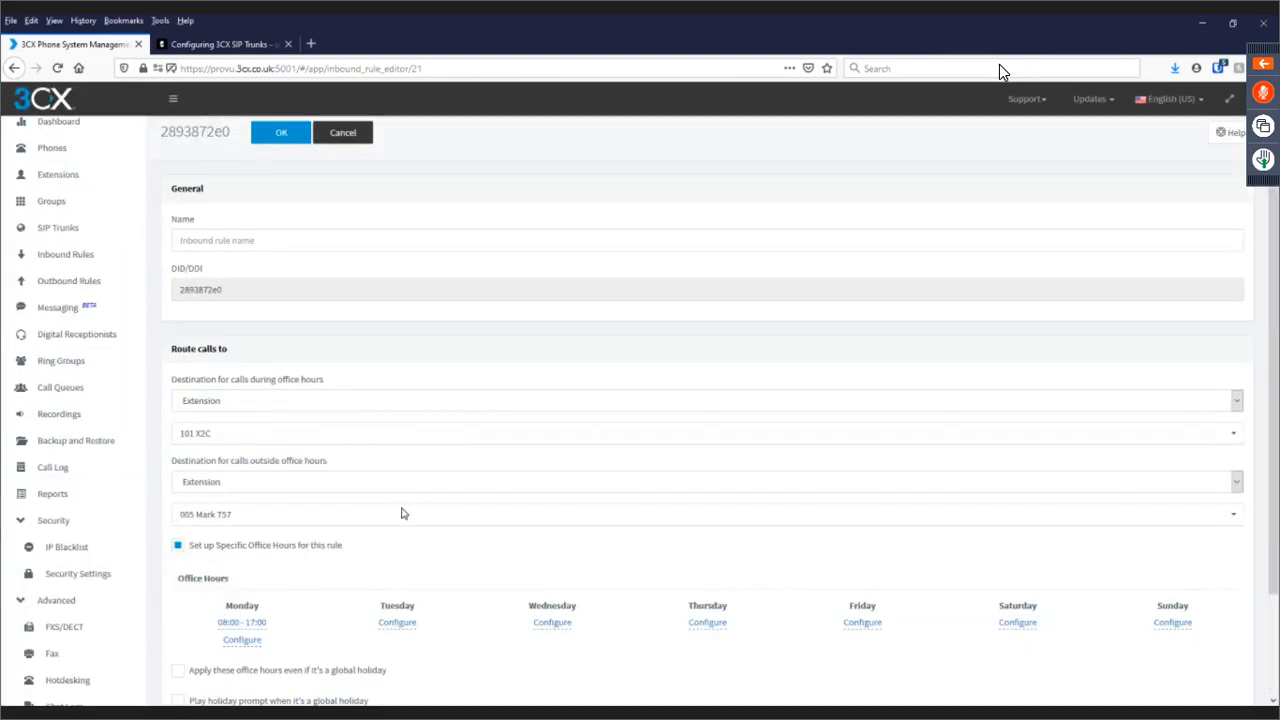
Try shifting Monday's opening and closing hours, then close the time range without saving.
{"action": "scroll", "coordinate": [404, 513], "scroll_direction": "up", "scroll_amount": 1}
{"action": "scroll", "coordinate": [256, 582], "scroll_direction": "down", "scroll_amount": 2}
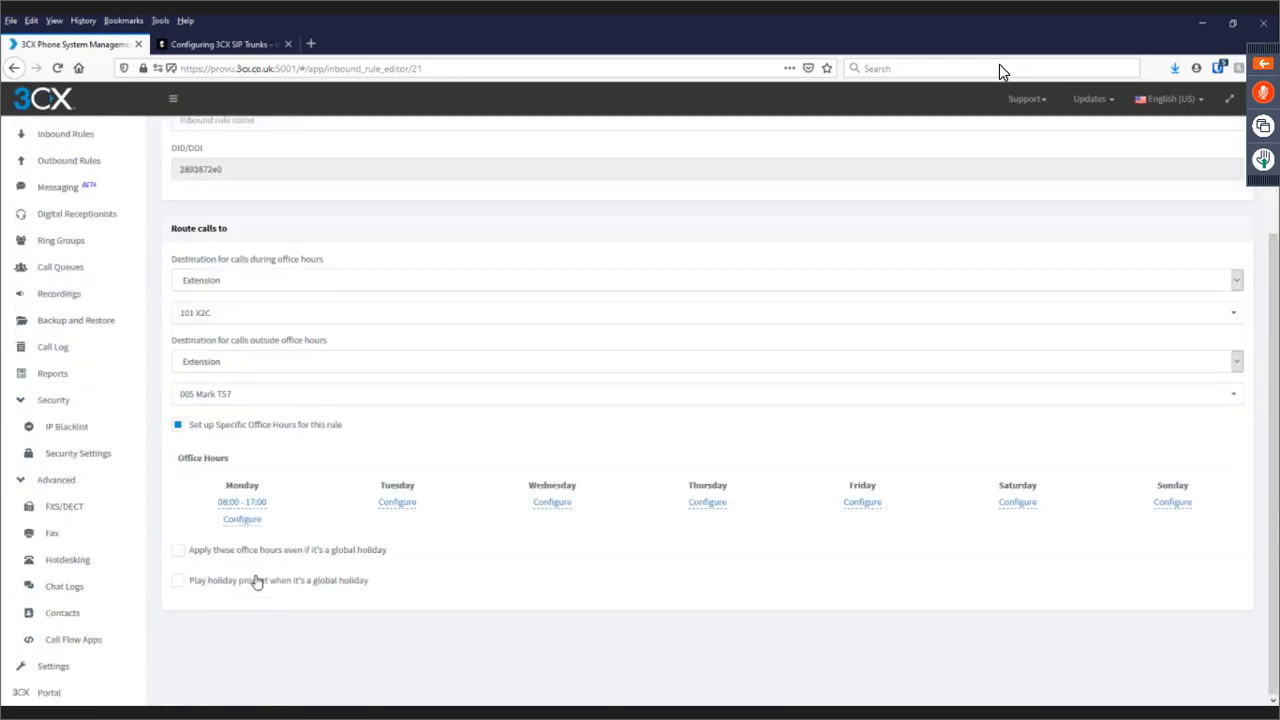
{"action": "left_click", "coordinate": [242, 501]}
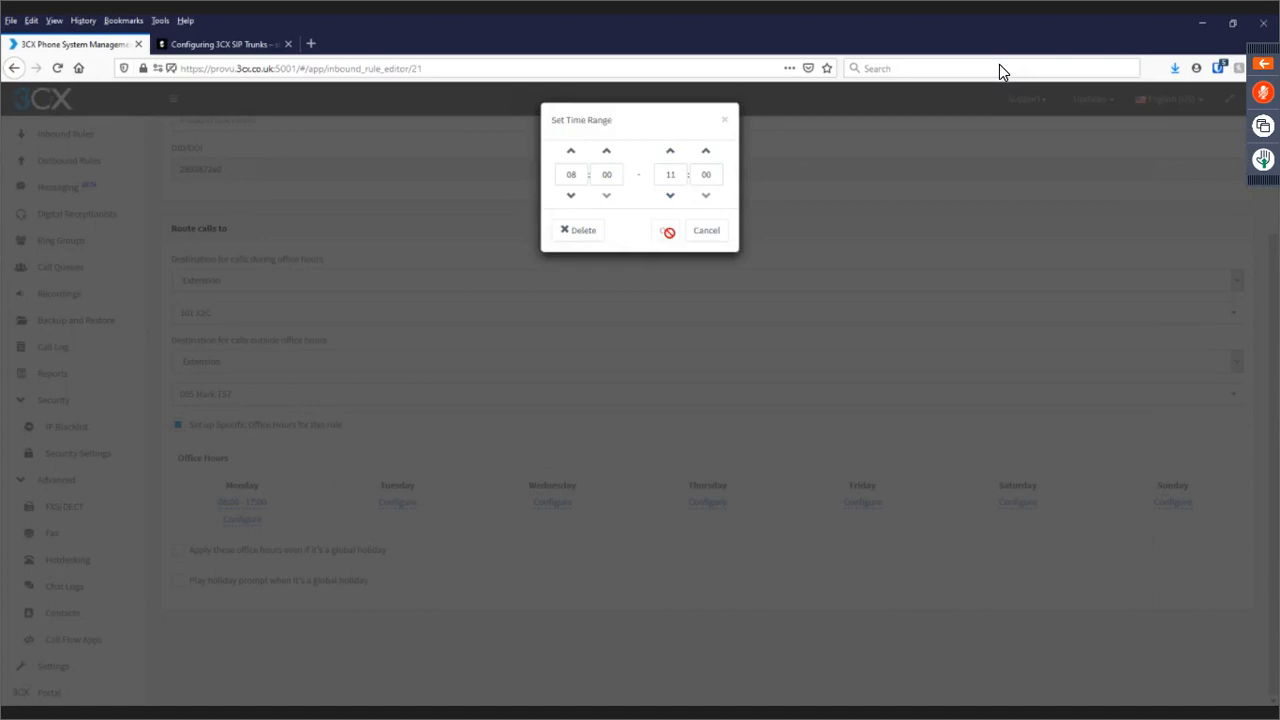
{"action": "left_click", "coordinate": [671, 153]}
{"action": "left_click", "coordinate": [671, 153]}
{"action": "left_click", "coordinate": [570, 152]}
{"action": "left_click", "coordinate": [570, 152]}
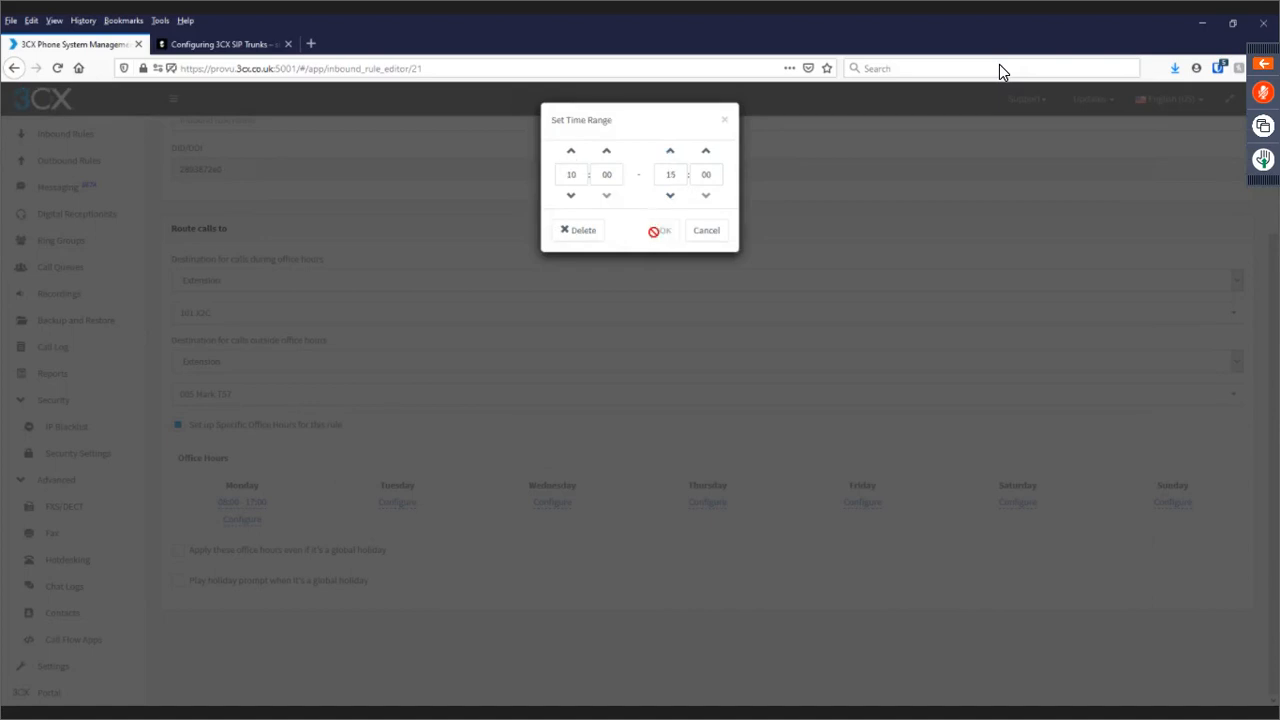
{"action": "left_click", "coordinate": [725, 121]}
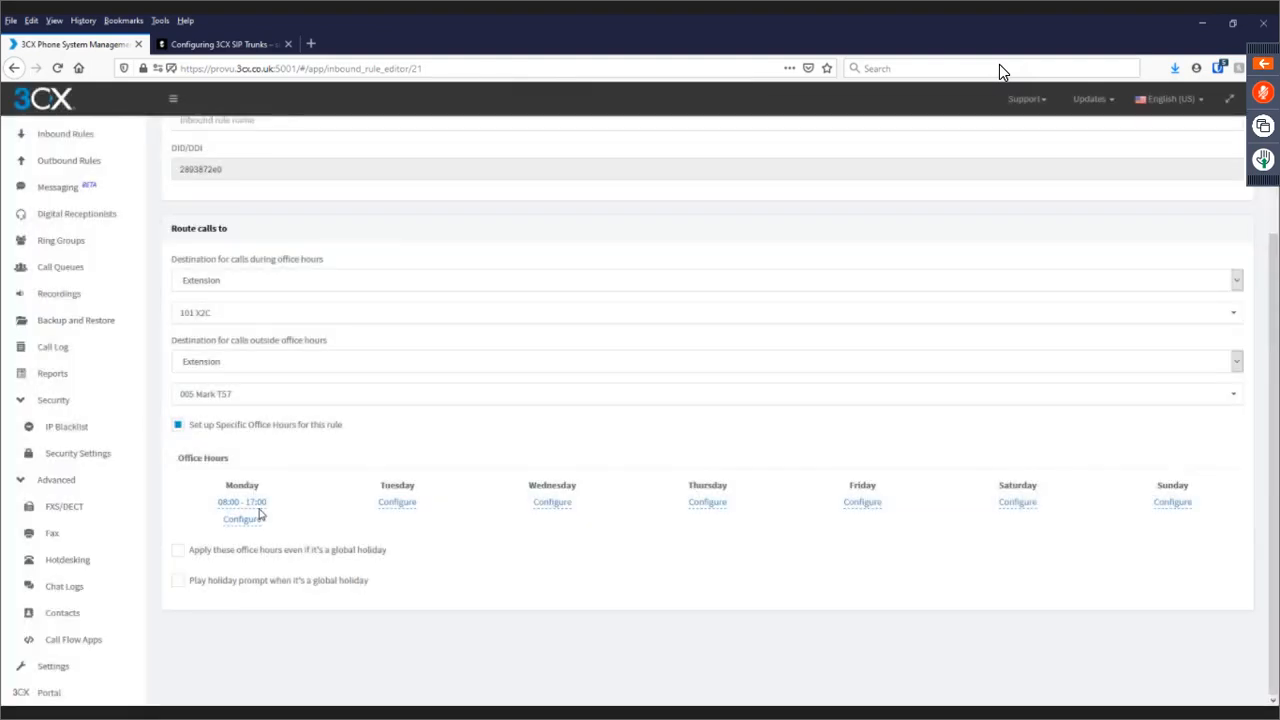
Replace Monday's 08:00–17:00 range with a new 08:00–12:00 range.
{"action": "left_click", "coordinate": [259, 512]}
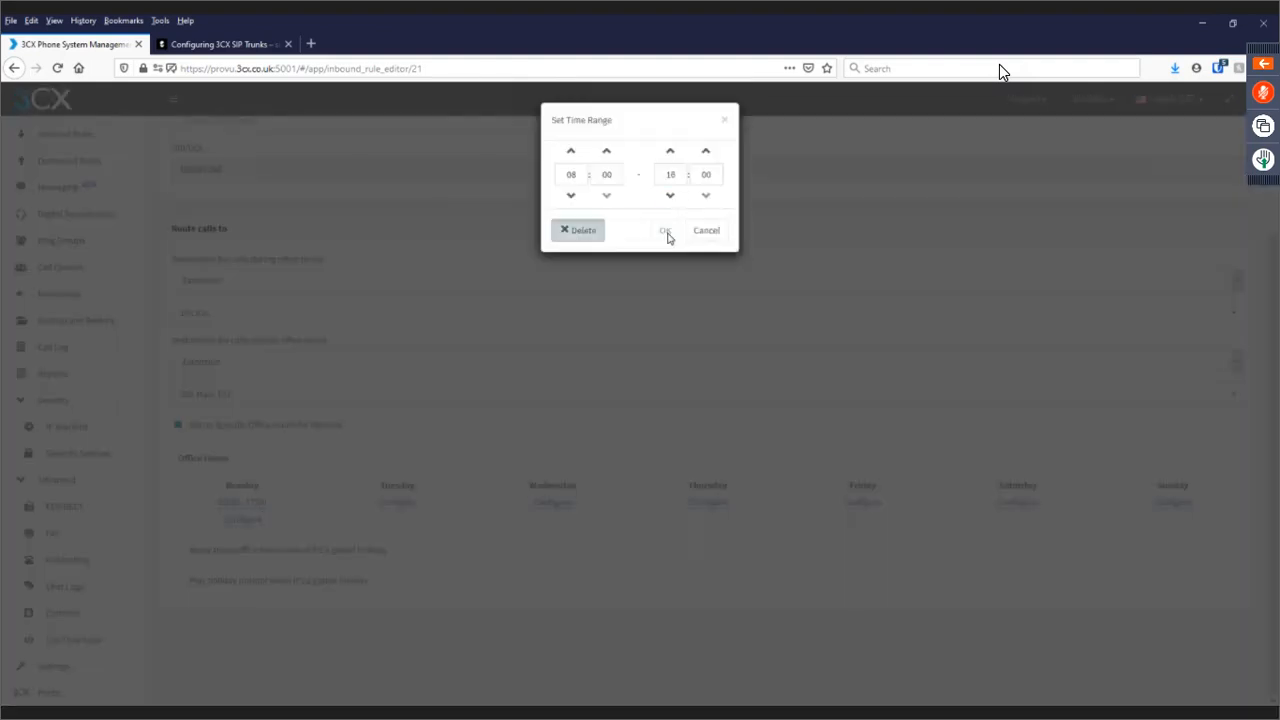
{"action": "left_click", "coordinate": [578, 230]}
{"action": "left_click", "coordinate": [236, 505]}
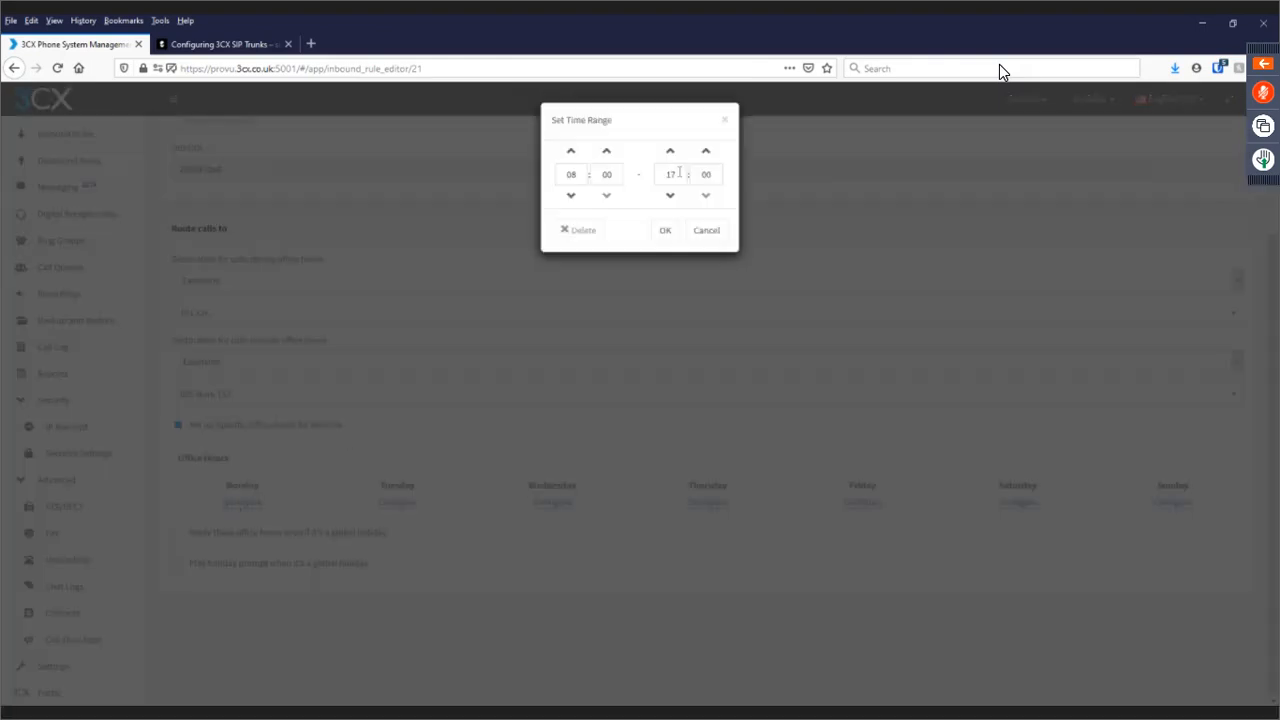
{"action": "left_click", "coordinate": [669, 153]}
{"action": "left_click", "coordinate": [669, 152]}
{"action": "left_click", "coordinate": [666, 232]}
{"action": "left_click", "coordinate": [666, 234]}
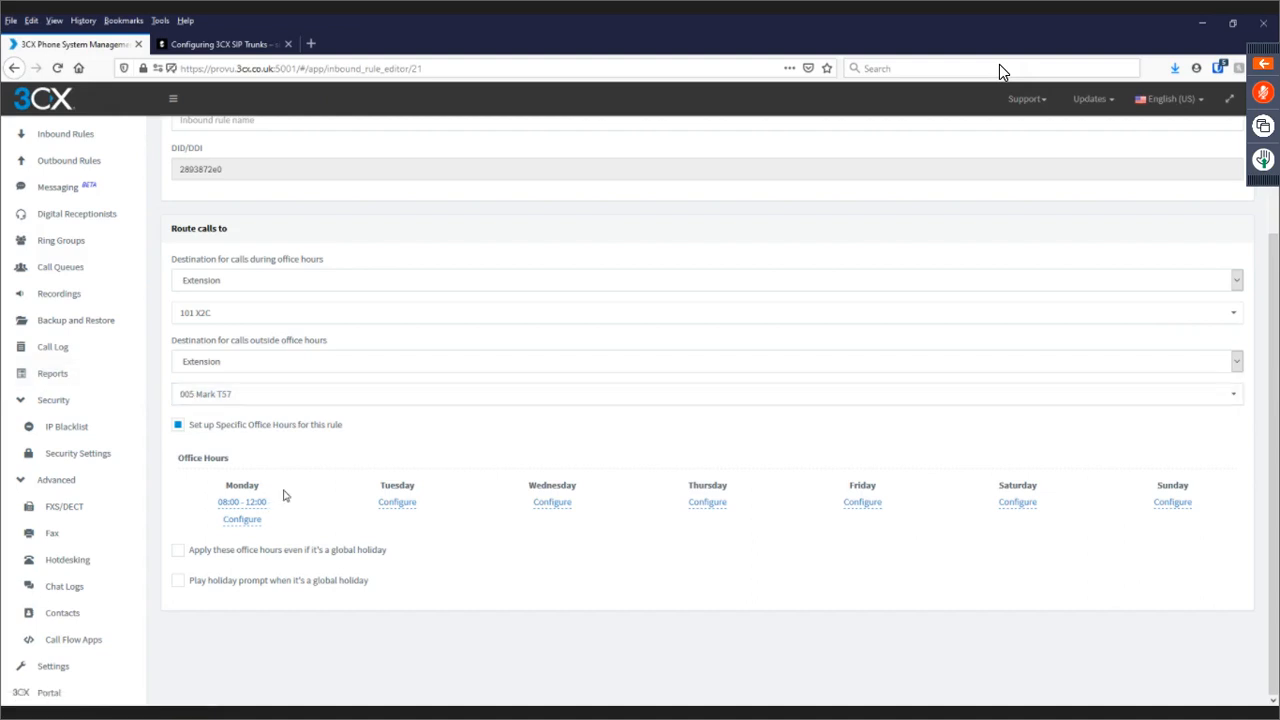
Keep the after-hours destination as Extension and save the inbound rule.
{"action": "left_click", "coordinate": [252, 367]}
{"action": "left_click", "coordinate": [253, 370]}
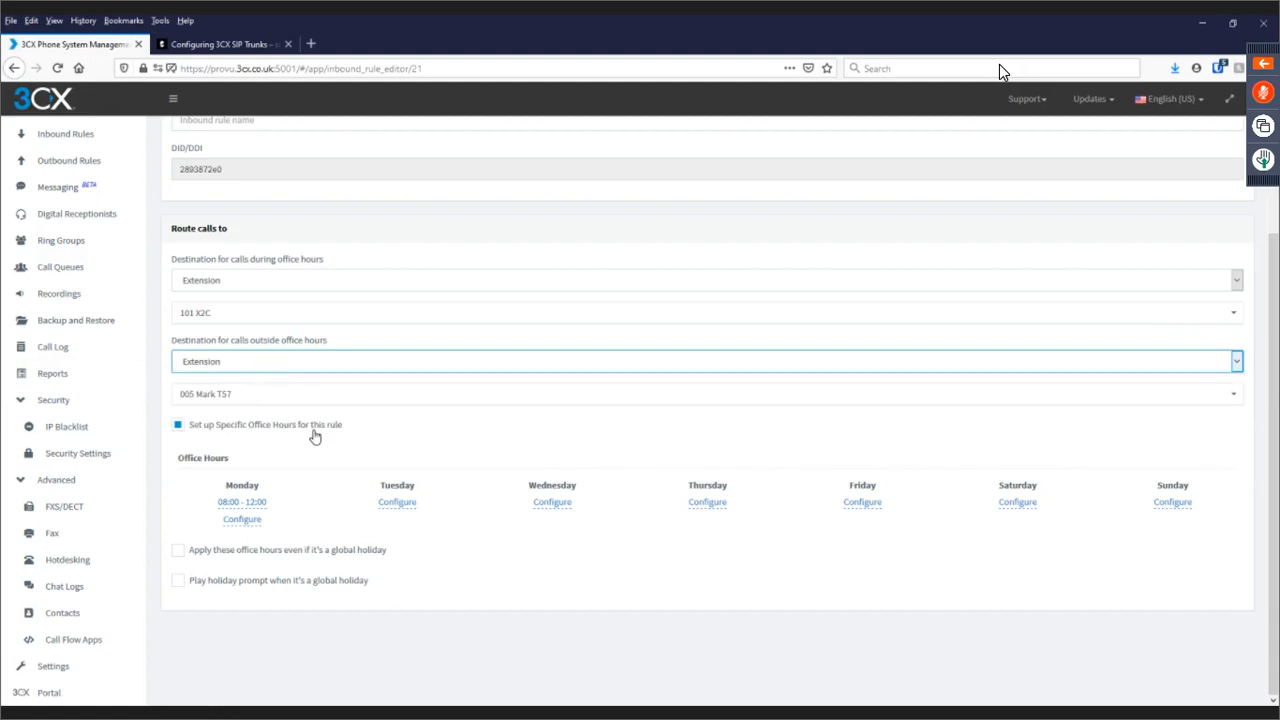
{"action": "scroll", "coordinate": [313, 432], "scroll_direction": "up", "scroll_amount": 2}
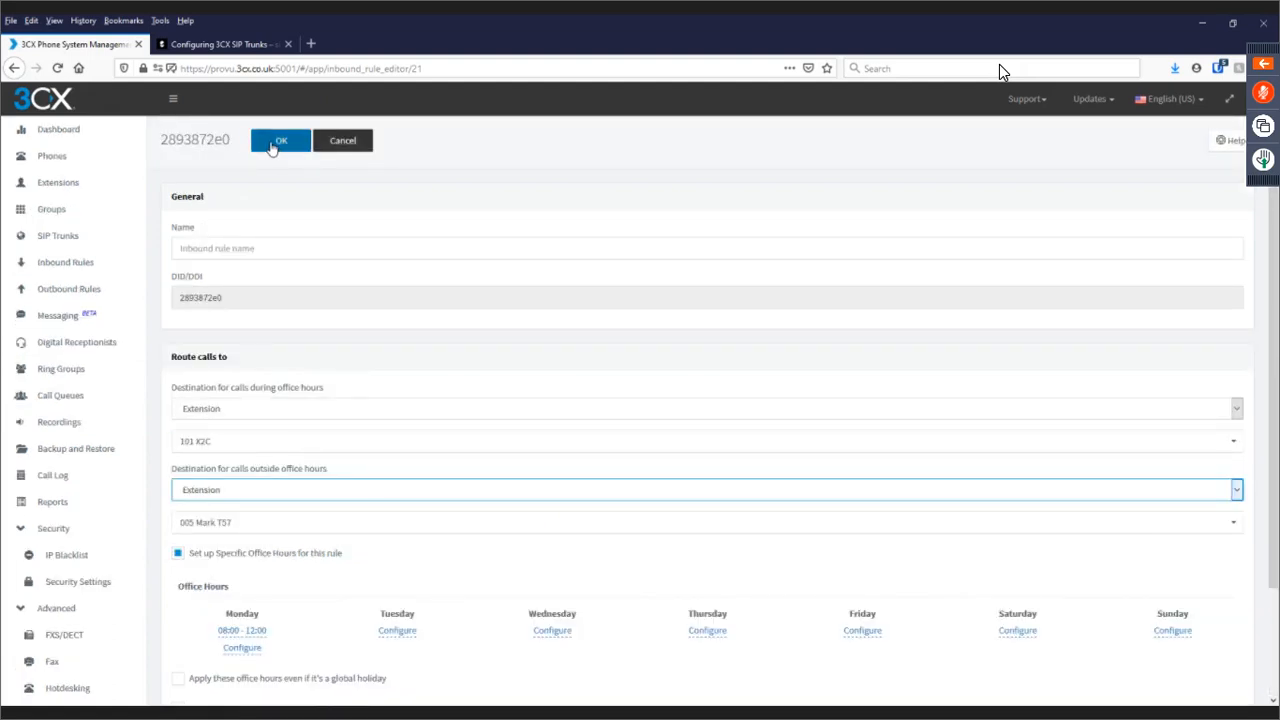
{"action": "left_click", "coordinate": [271, 142]}
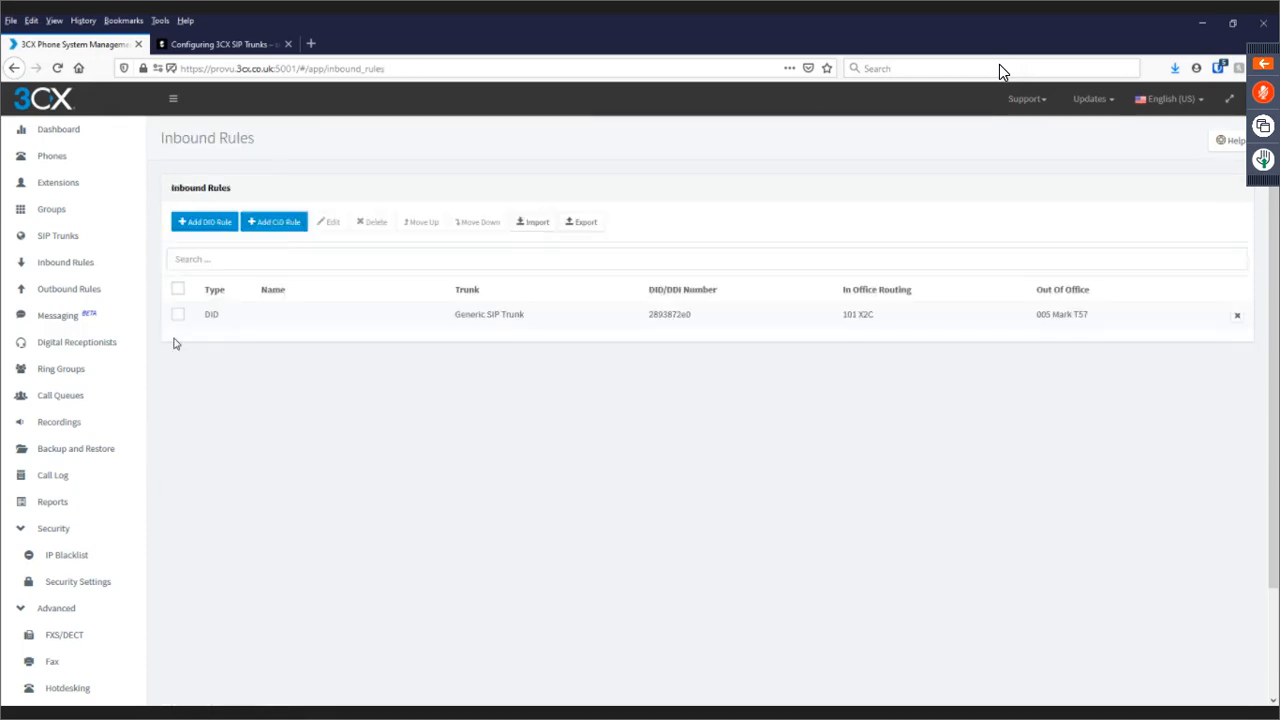
{"action": "left_click", "coordinate": [94, 292]}
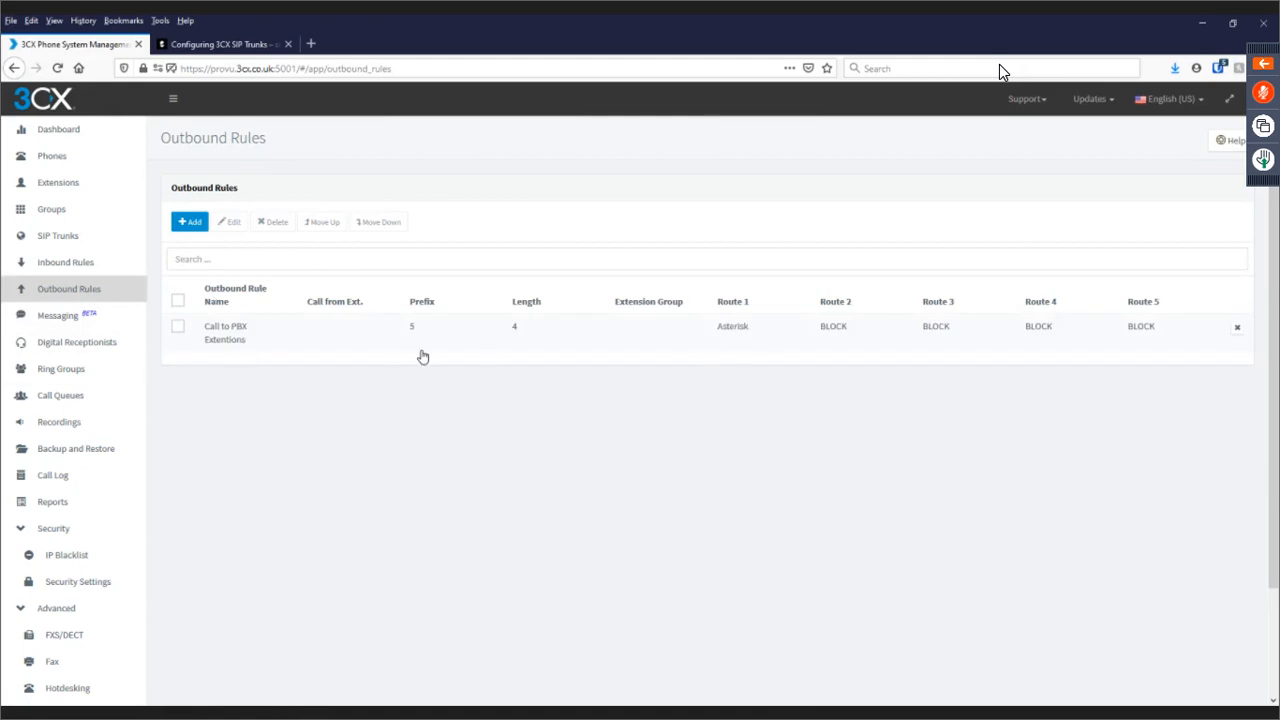
{"action": "double_click", "coordinate": [304, 343]}
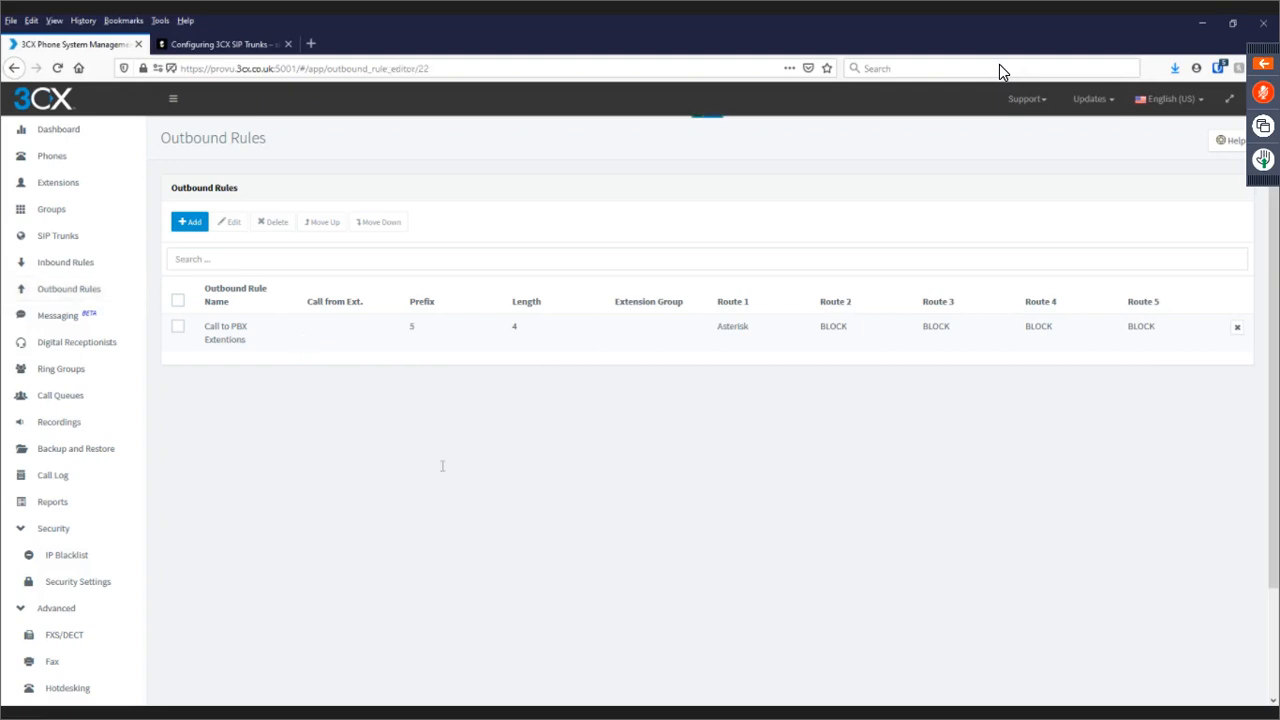
{"action": "scroll", "coordinate": [459, 456], "scroll_direction": "down", "scroll_amount": 2}
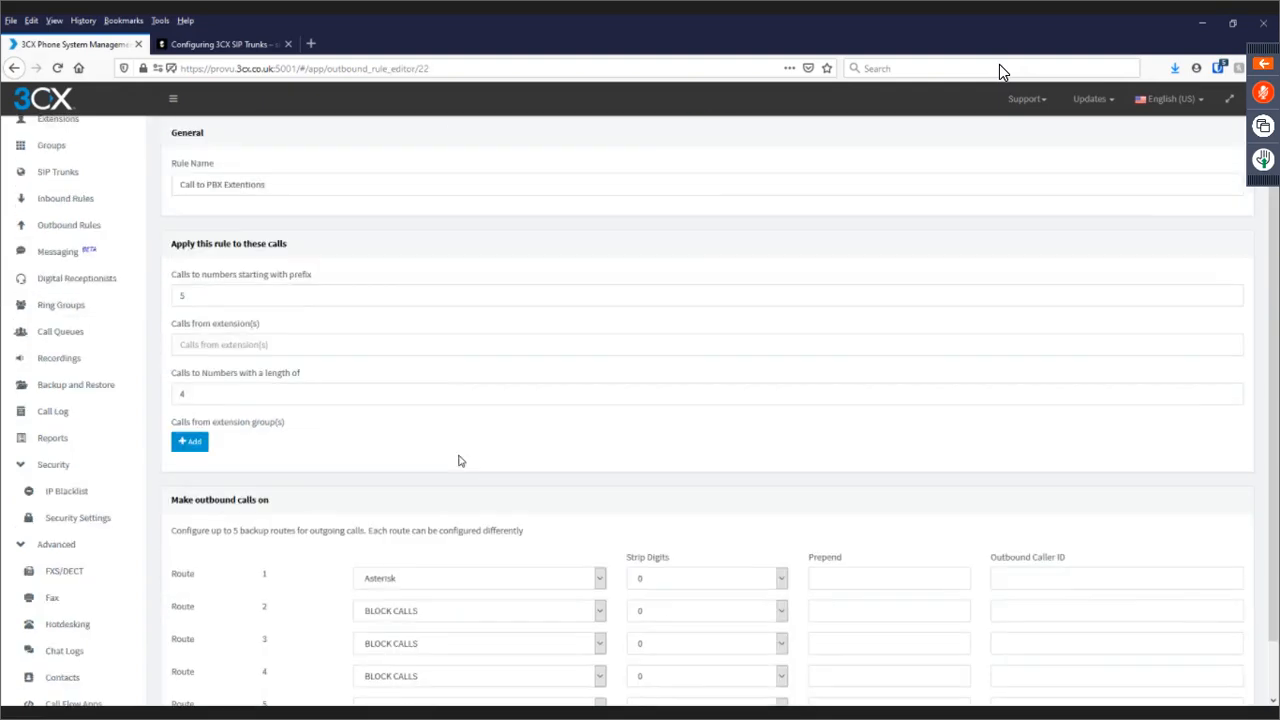
{"action": "left_click_drag", "start_coordinate": [187, 288], "coordinate": [156, 288]}
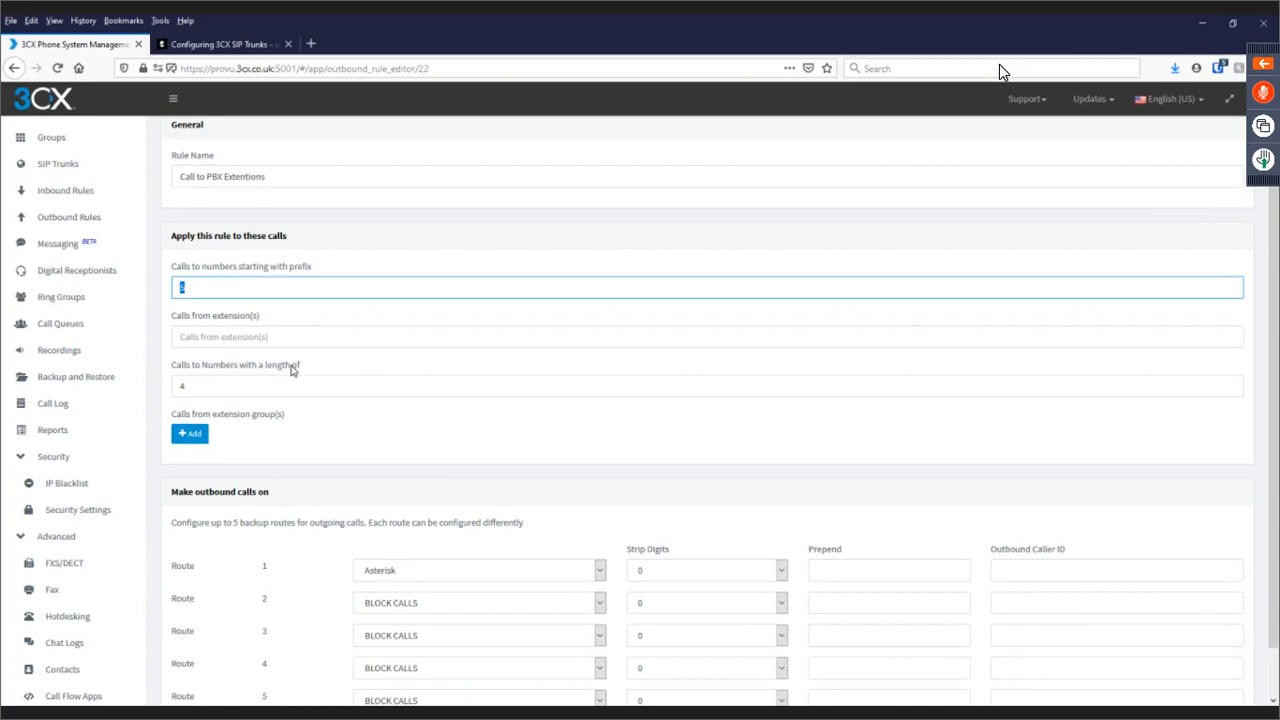
{"action": "scroll", "coordinate": [292, 364], "scroll_direction": "up", "scroll_amount": 2}
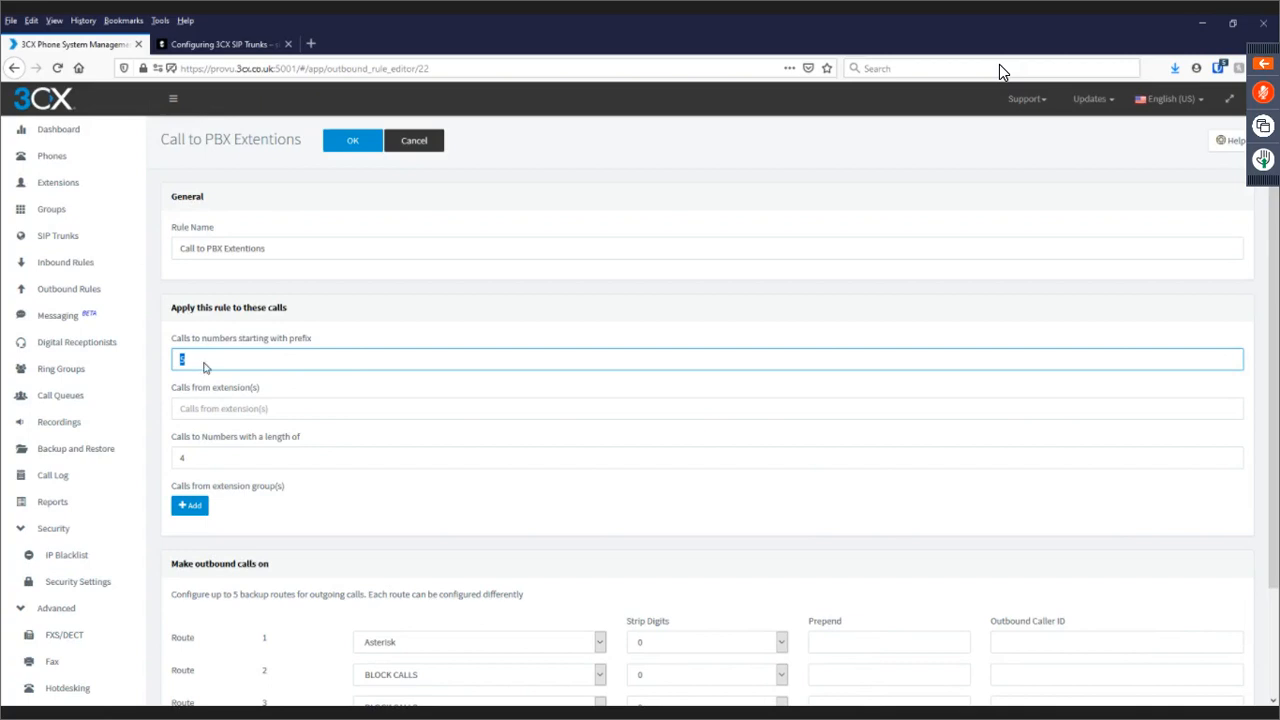
{"action": "scroll", "coordinate": [204, 364], "scroll_direction": "down", "scroll_amount": 2}
{"action": "key", "text": "Tab"}
{"action": "key", "text": "Tab"}
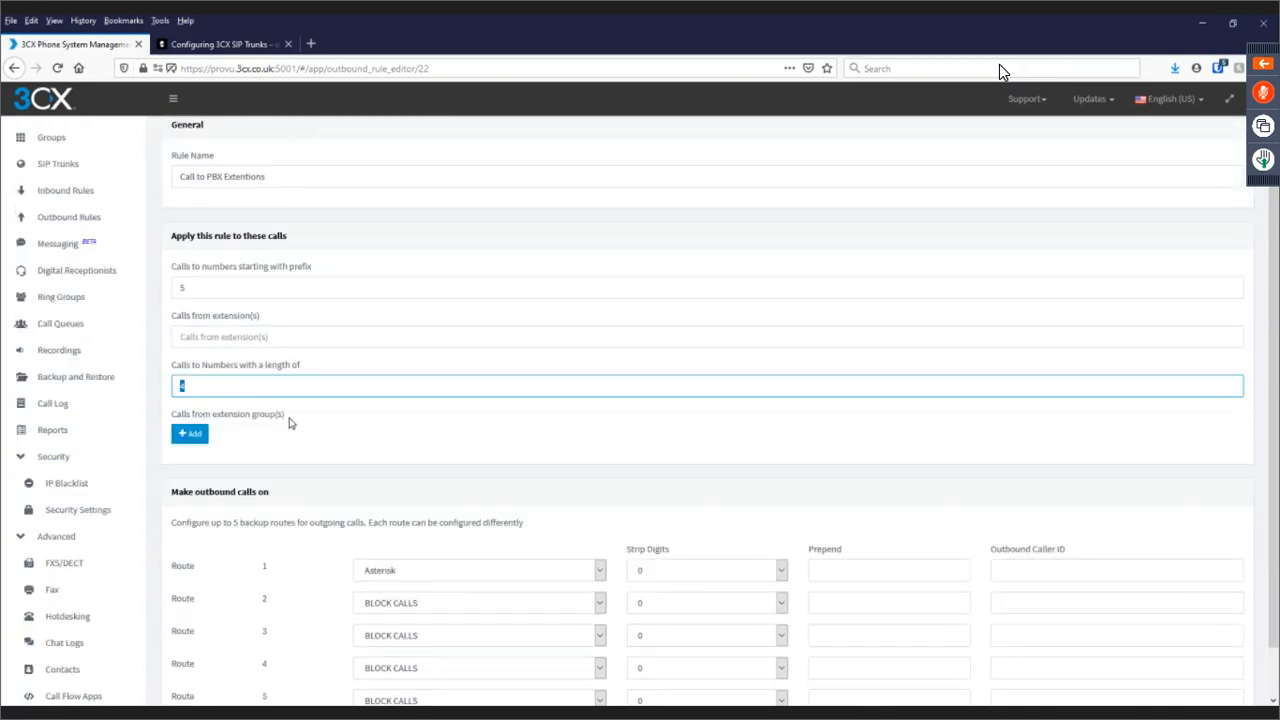
{"action": "scroll", "coordinate": [290, 422], "scroll_direction": "down", "scroll_amount": 2}
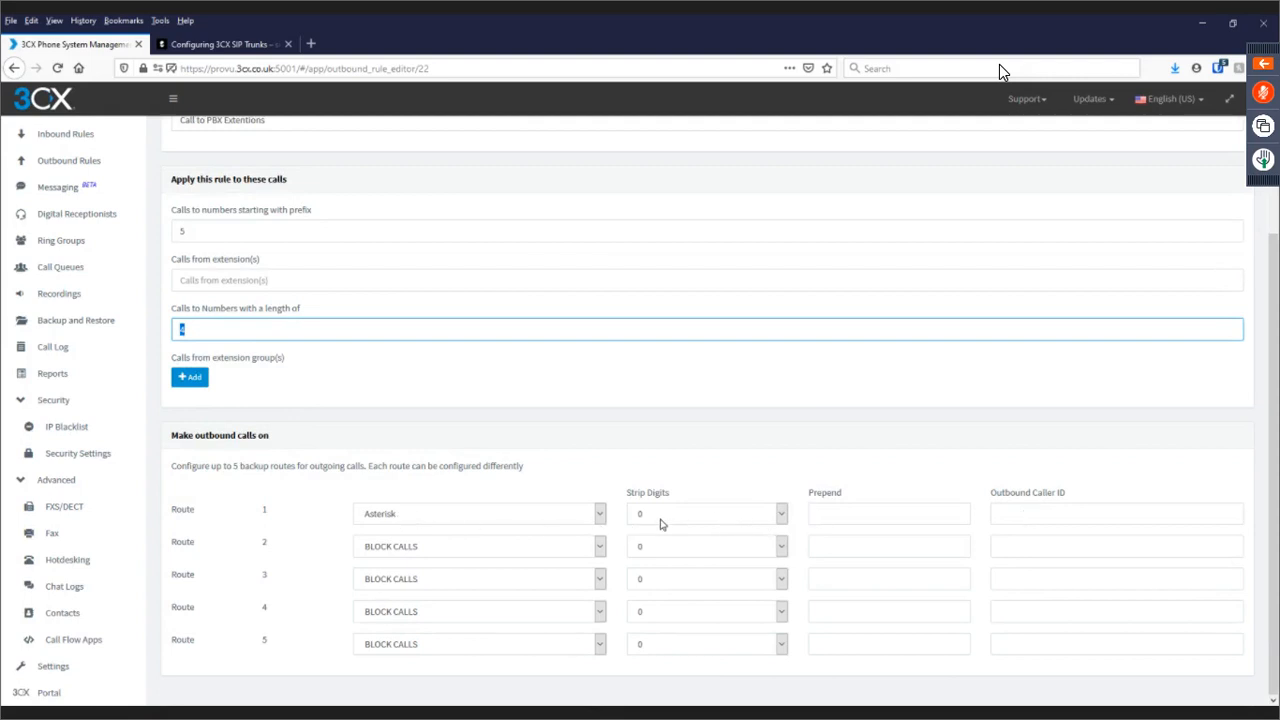
{"action": "scroll", "coordinate": [660, 524], "scroll_direction": "up", "scroll_amount": 4}
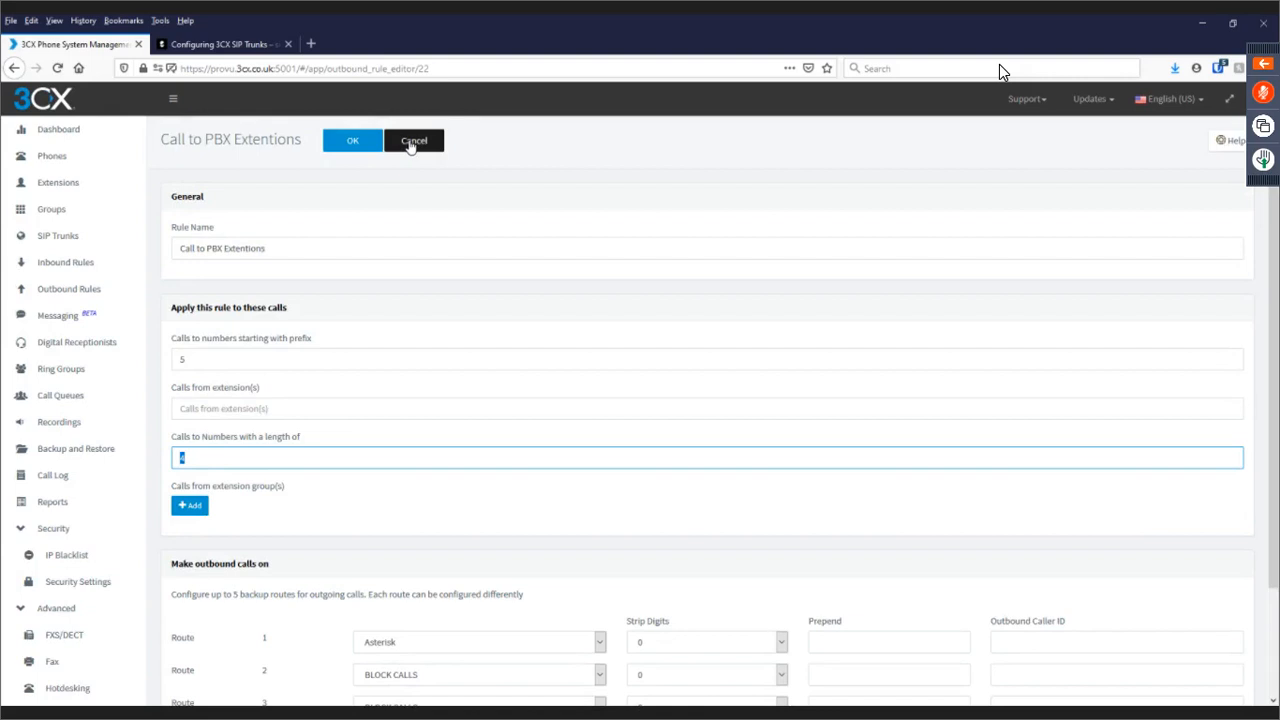
{"action": "left_click", "coordinate": [410, 142]}
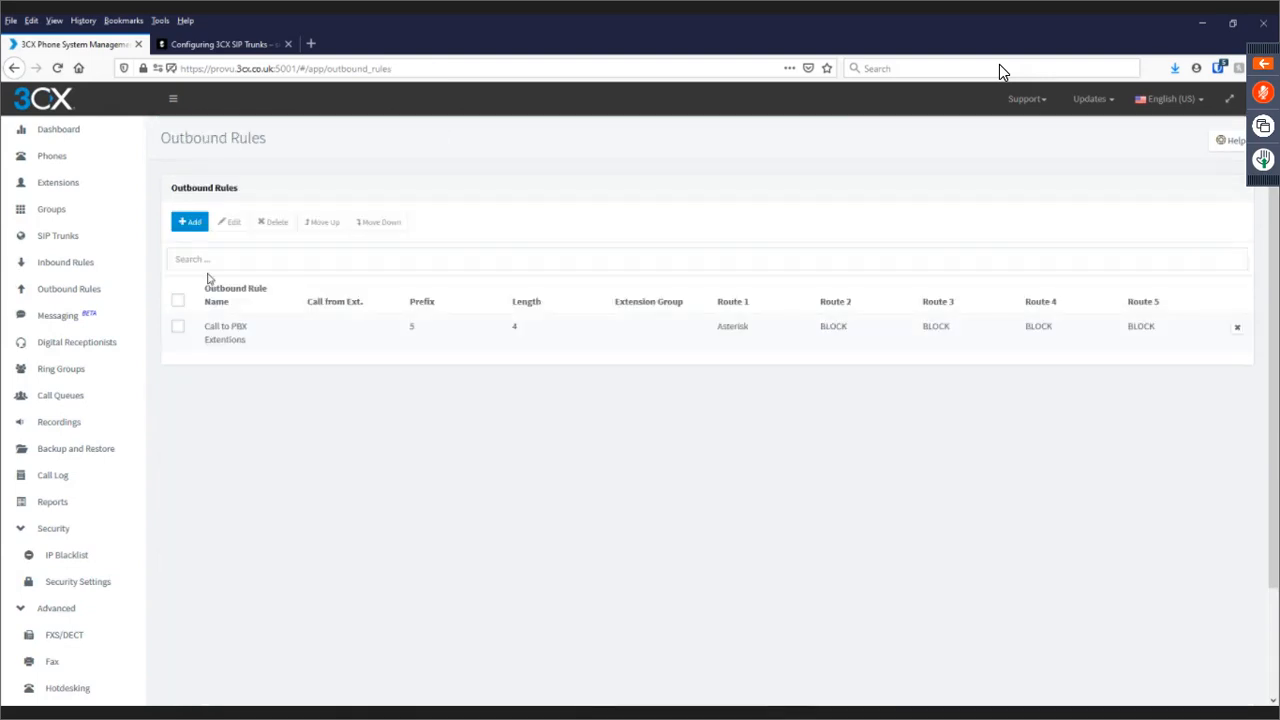
Add a new outbound rule named 'Outbound calls' with dialled prefix 0-9.
{"action": "left_click", "coordinate": [190, 228]}
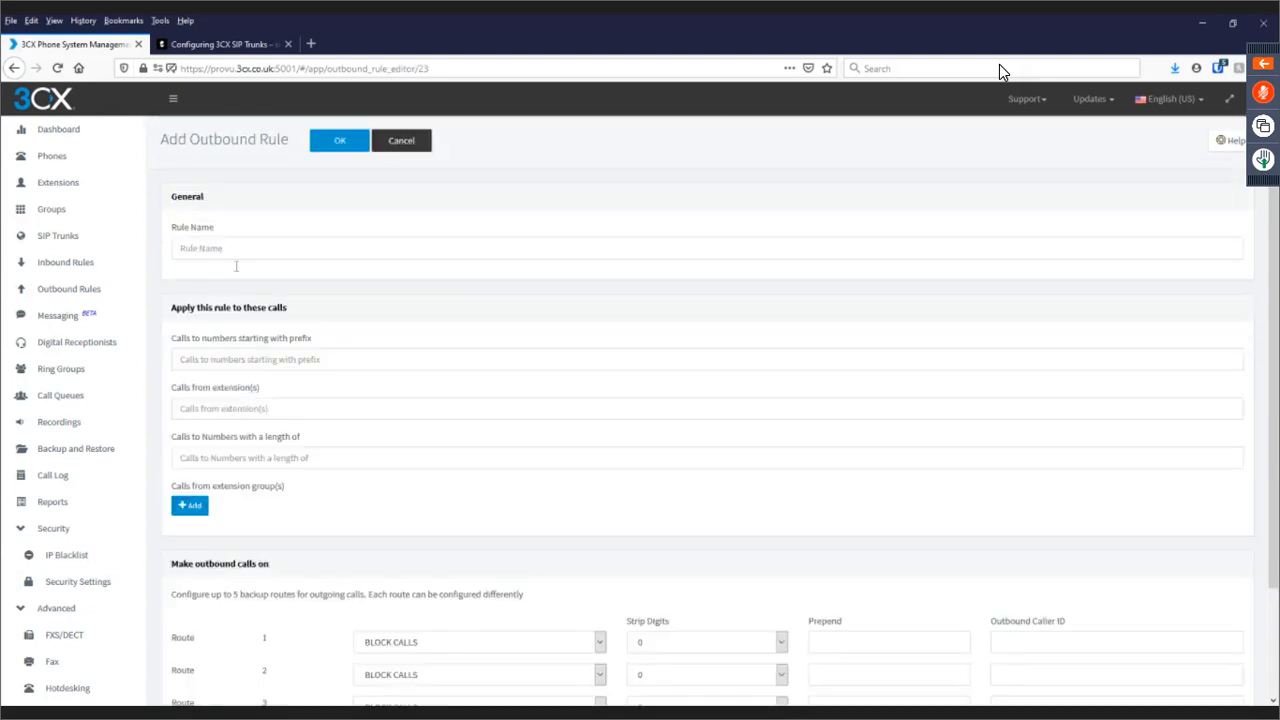
{"action": "left_click", "coordinate": [238, 255]}
{"action": "type", "text": "Outb"}
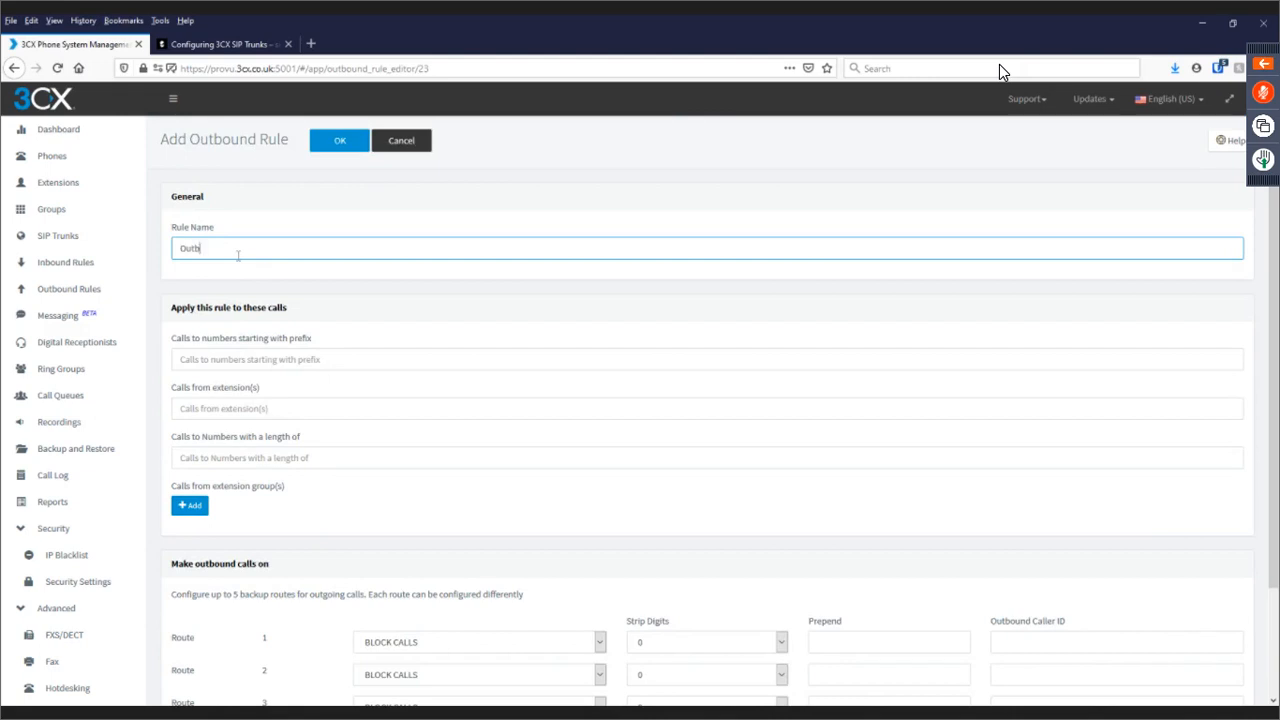
{"action": "type", "text": "ound calls"}
{"action": "left_click", "coordinate": [222, 362]}
{"action": "type", "text": "0"}
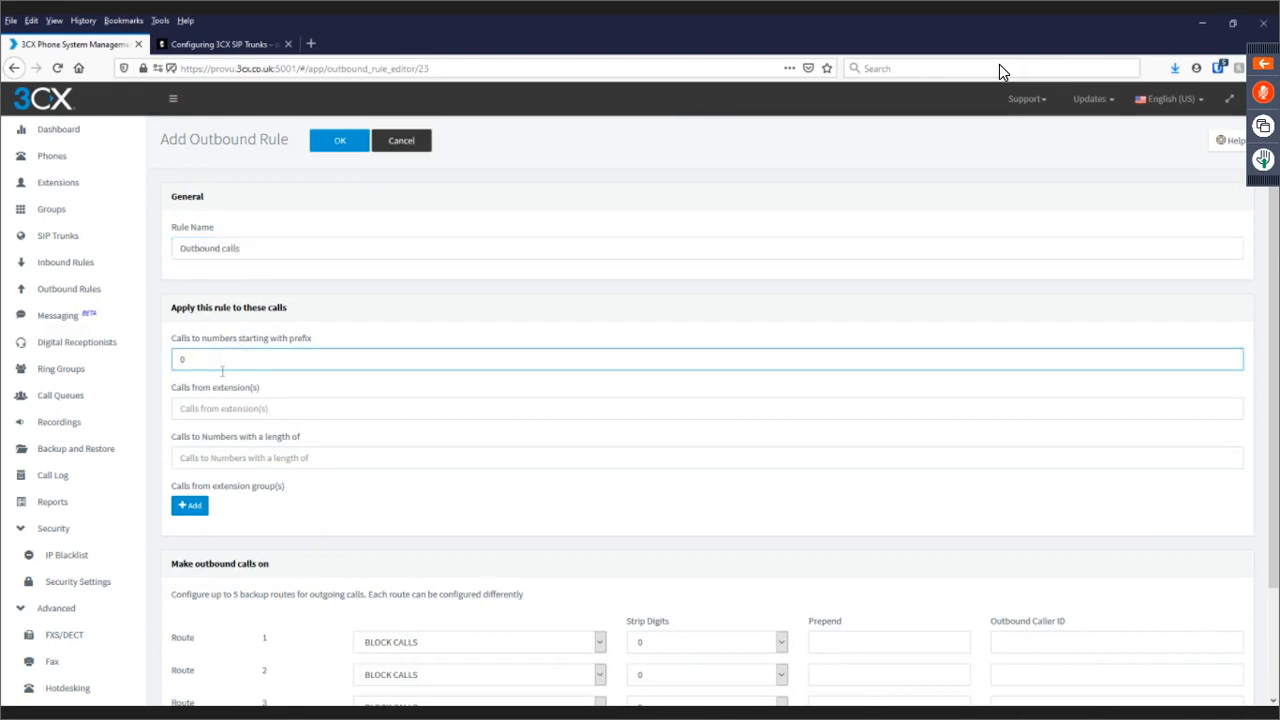
{"action": "type", "text": "-9)"}
{"action": "key", "text": "Home"}
Send route 1 through Generic SIP Trunk, stripping 3 digits and prepending 0.
{"action": "scroll", "coordinate": [486, 543], "scroll_direction": "down", "scroll_amount": 3}
{"action": "left_click", "coordinate": [467, 513]}
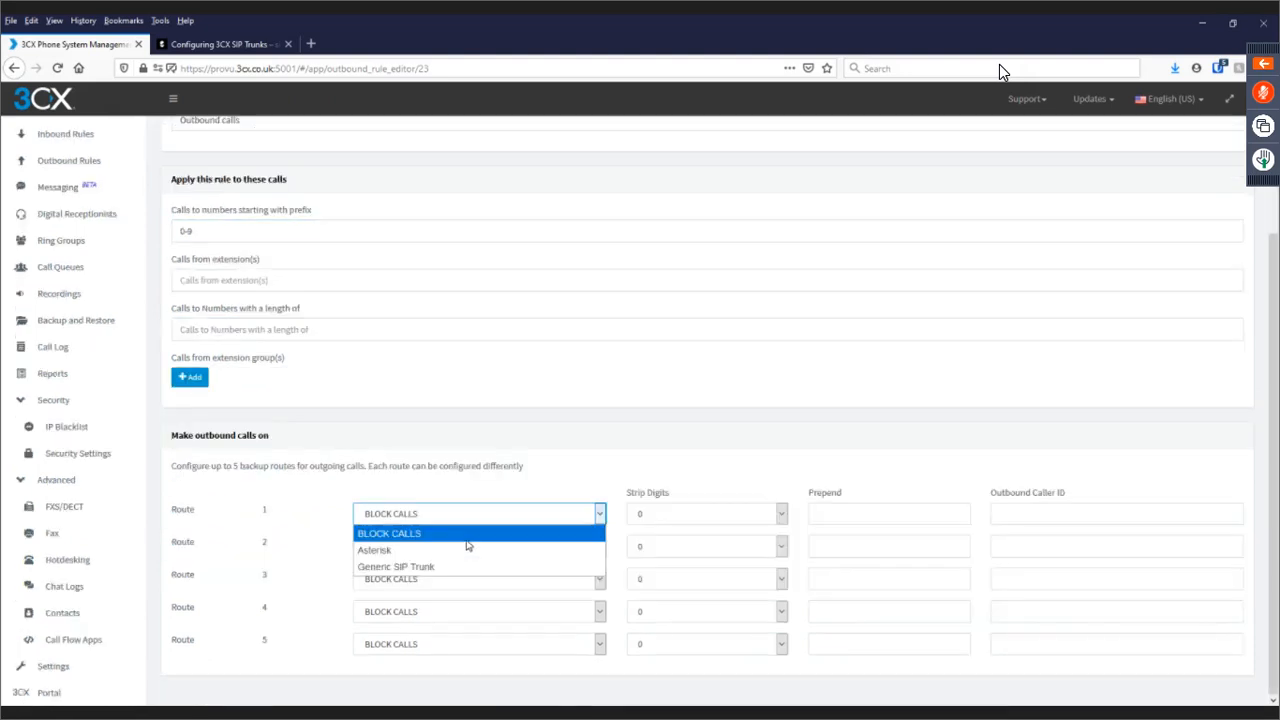
{"action": "left_click", "coordinate": [470, 567]}
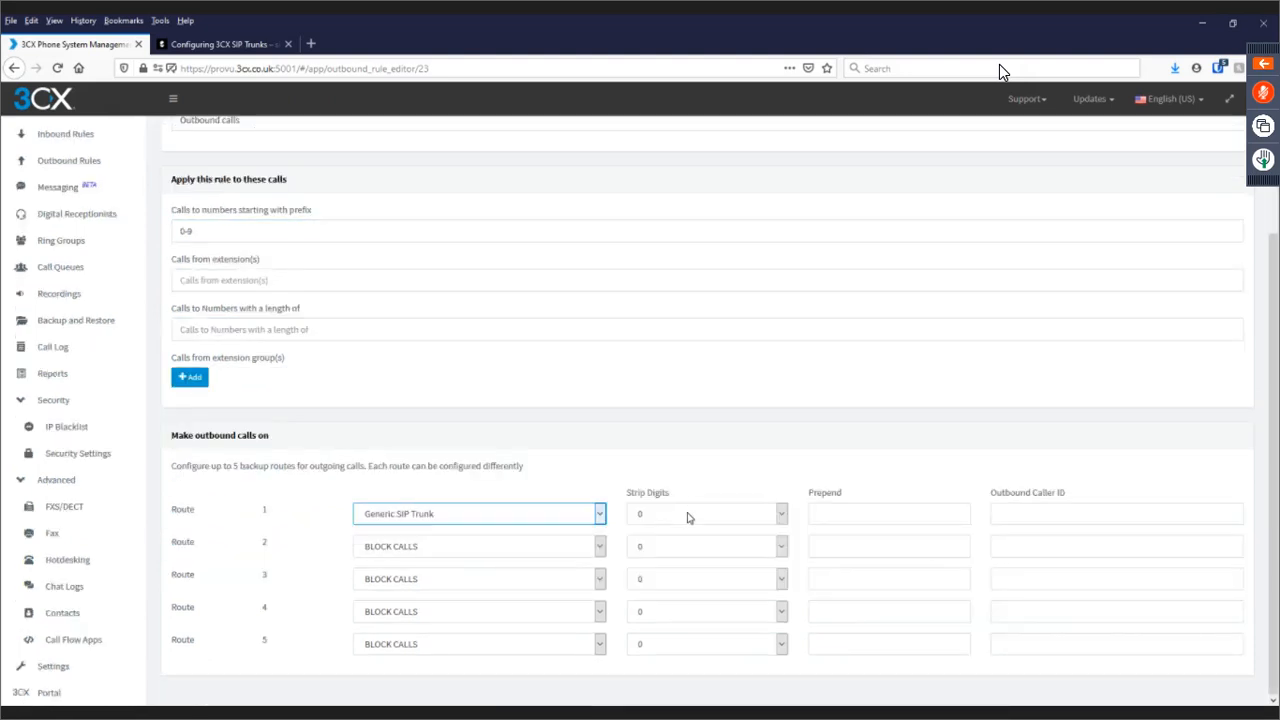
{"action": "left_click", "coordinate": [687, 517]}
{"action": "left_click", "coordinate": [845, 517]}
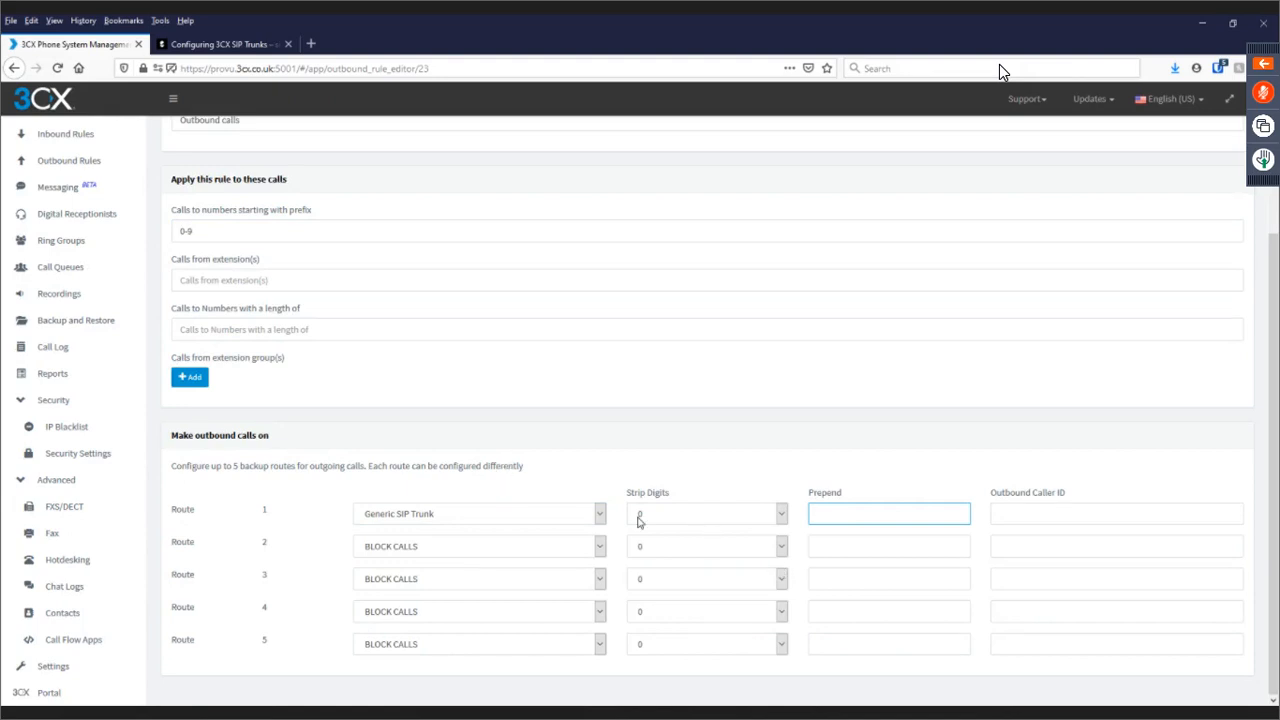
{"action": "left_click", "coordinate": [773, 519]}
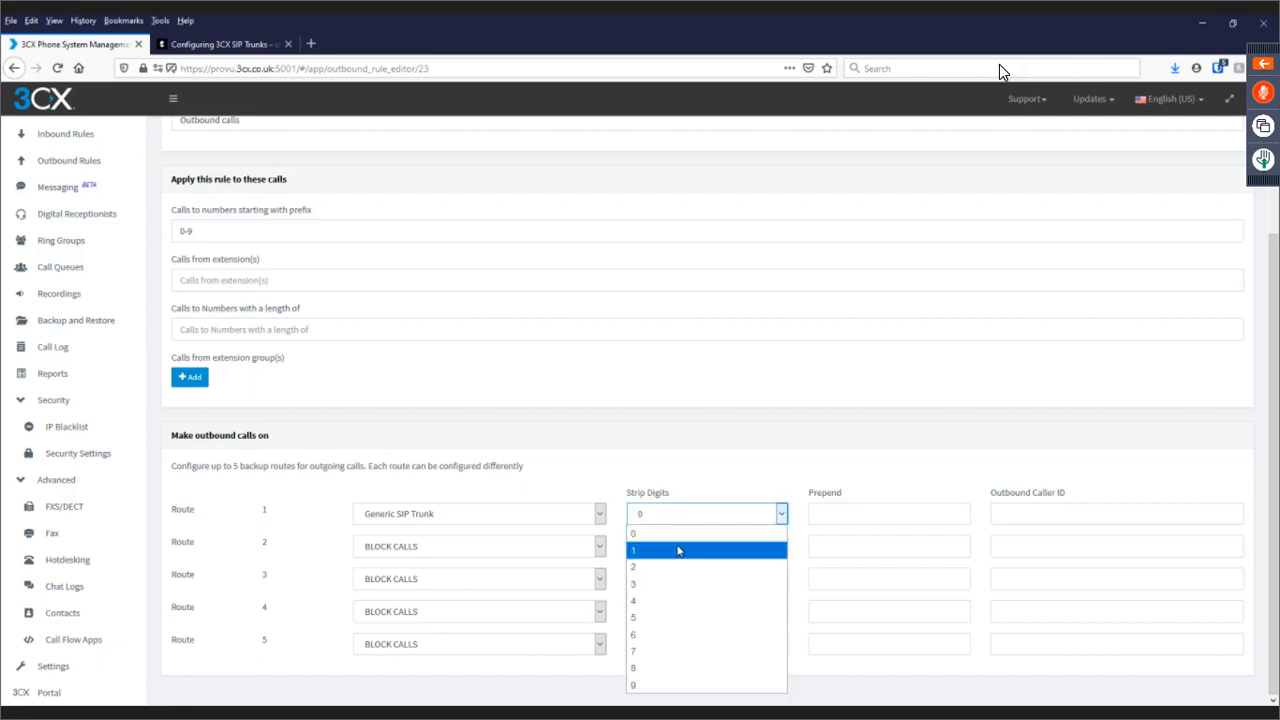
{"action": "left_click", "coordinate": [678, 550]}
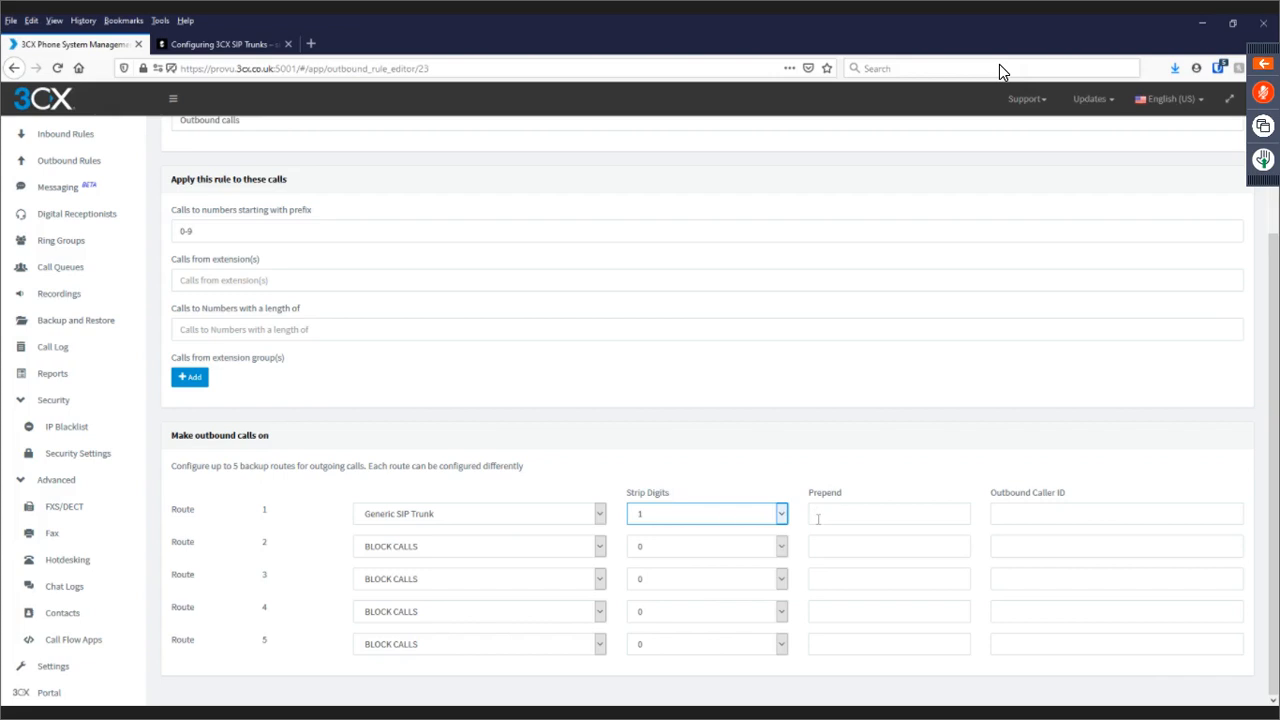
{"action": "left_click", "coordinate": [735, 516]}
{"action": "left_click", "coordinate": [689, 567]}
{"action": "left_click", "coordinate": [722, 518]}
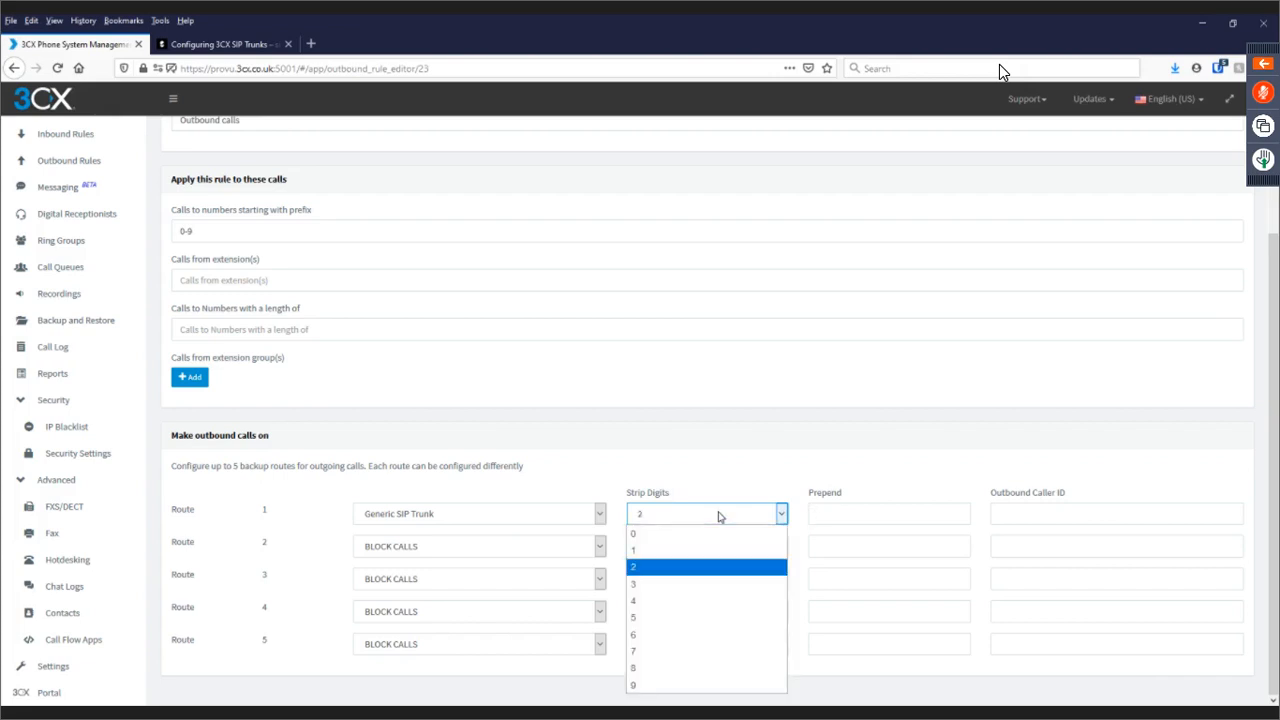
{"action": "left_click", "coordinate": [669, 586]}
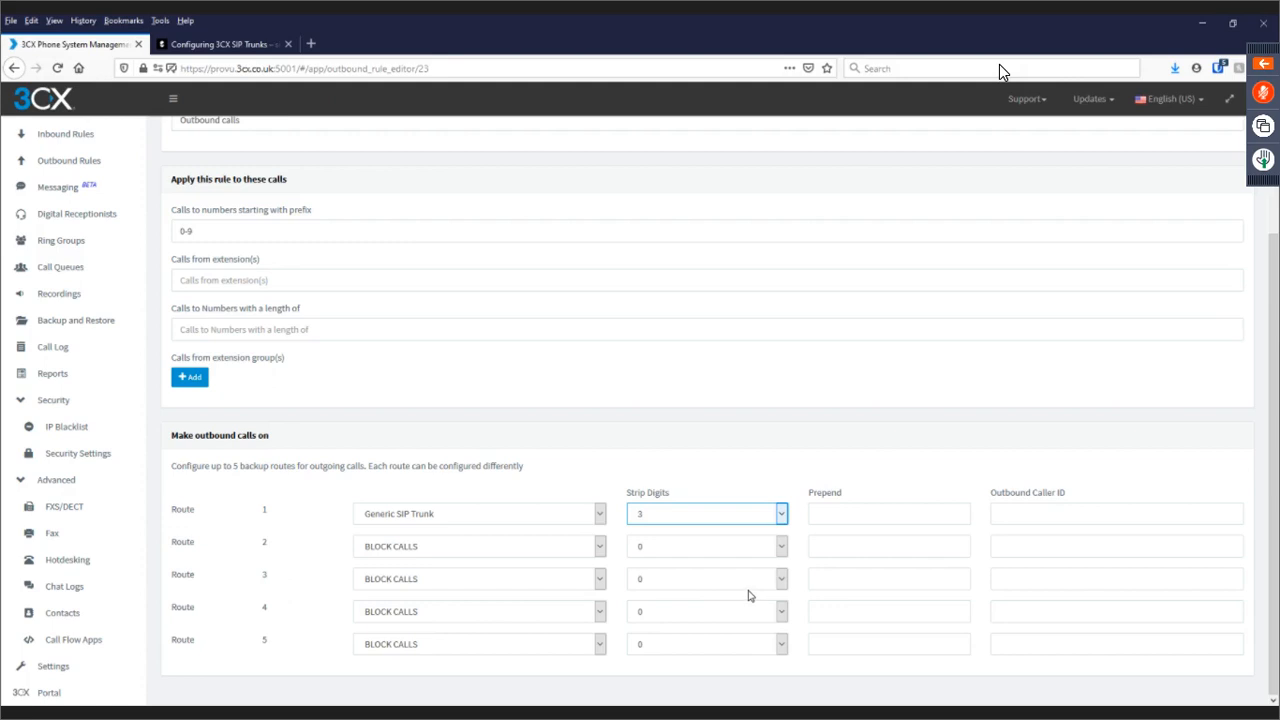
{"action": "left_click", "coordinate": [845, 513]}
{"action": "type", "text": "0"}
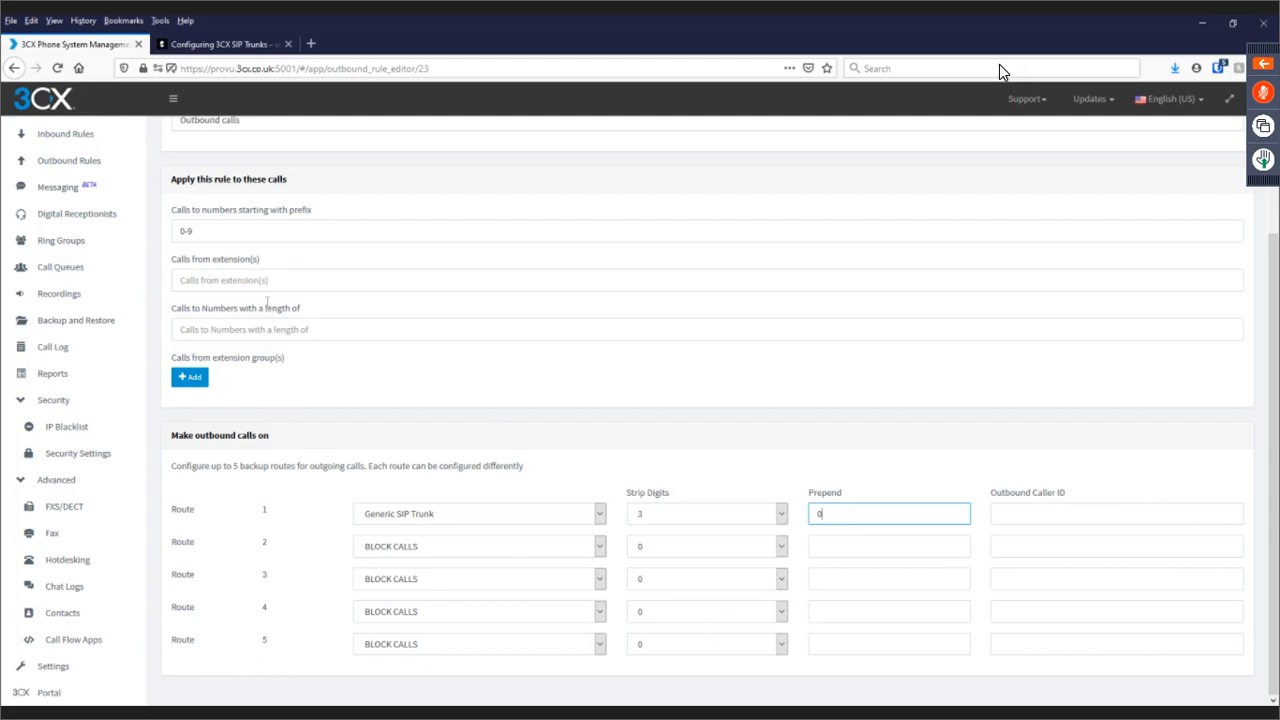
Limit the rule to calls from extension 102.
{"action": "left_click", "coordinate": [217, 280]}
{"action": "left_click", "coordinate": [217, 280]}
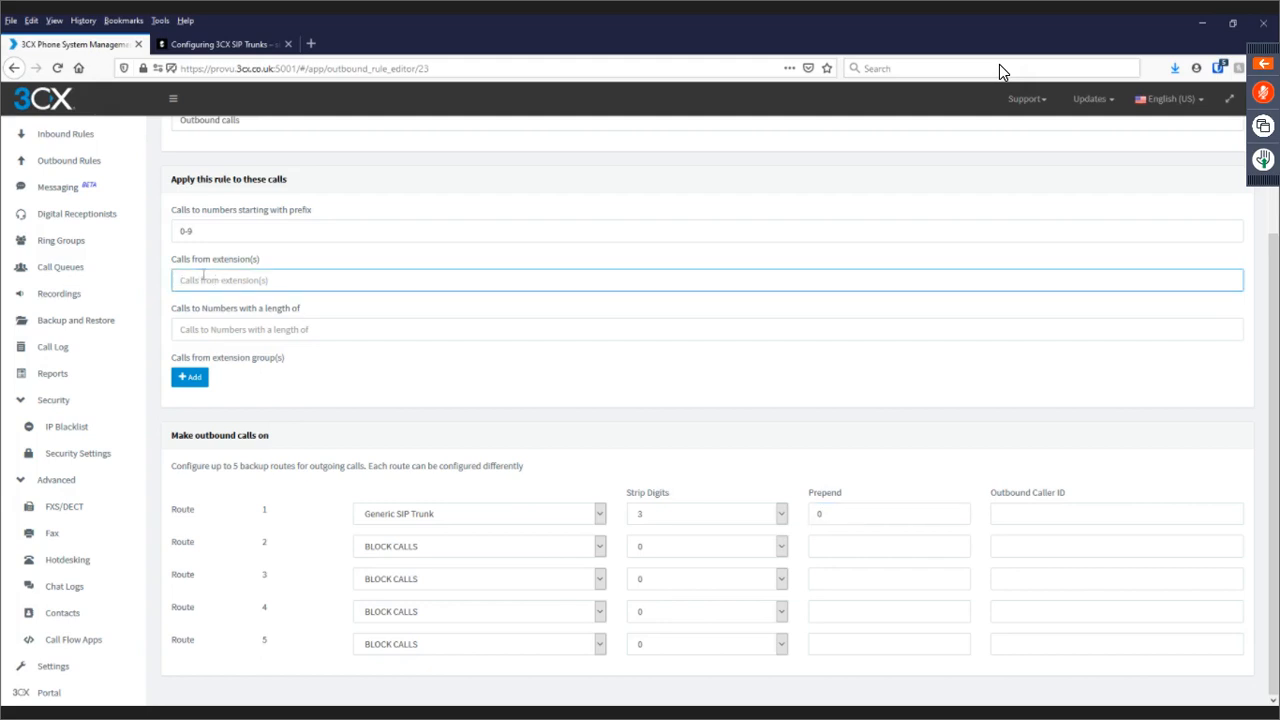
{"action": "type", "text": "102"}
{"action": "key", "text": "ctrl+a"}
Leave extension groups unselected and save the 'Outbound calls' rule.
{"action": "left_click", "coordinate": [186, 382]}
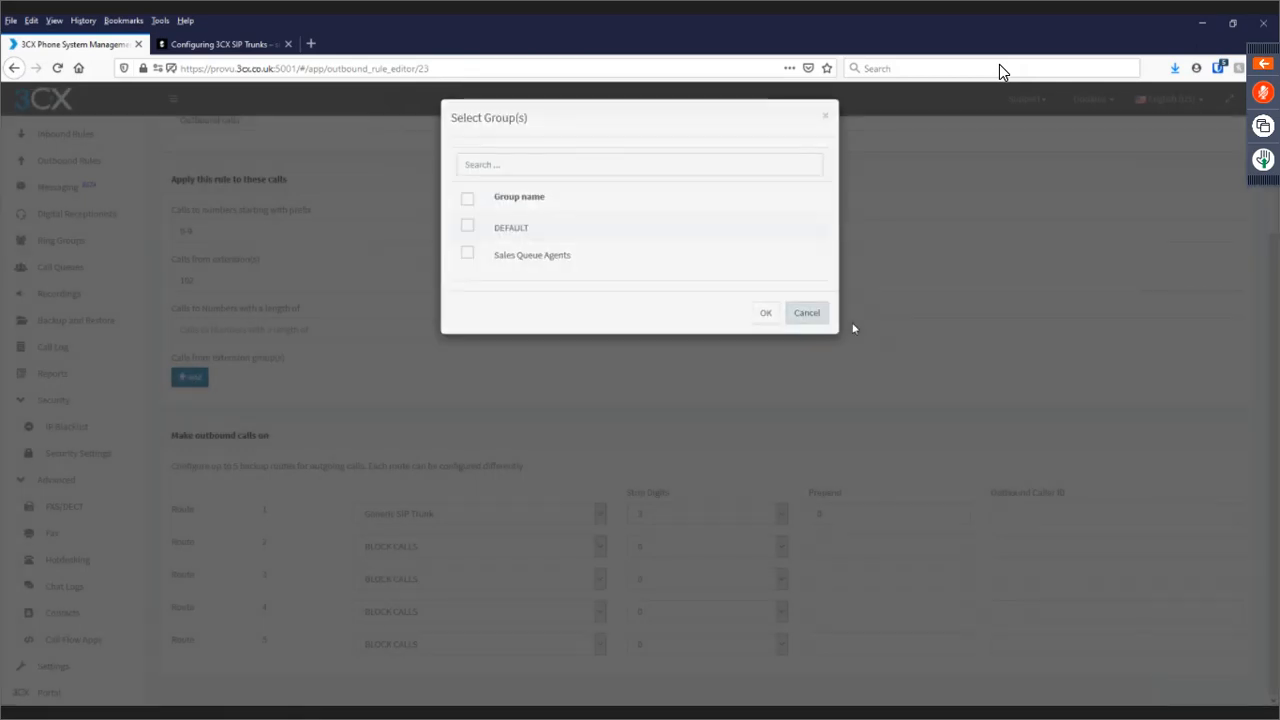
{"action": "left_click", "coordinate": [853, 329]}
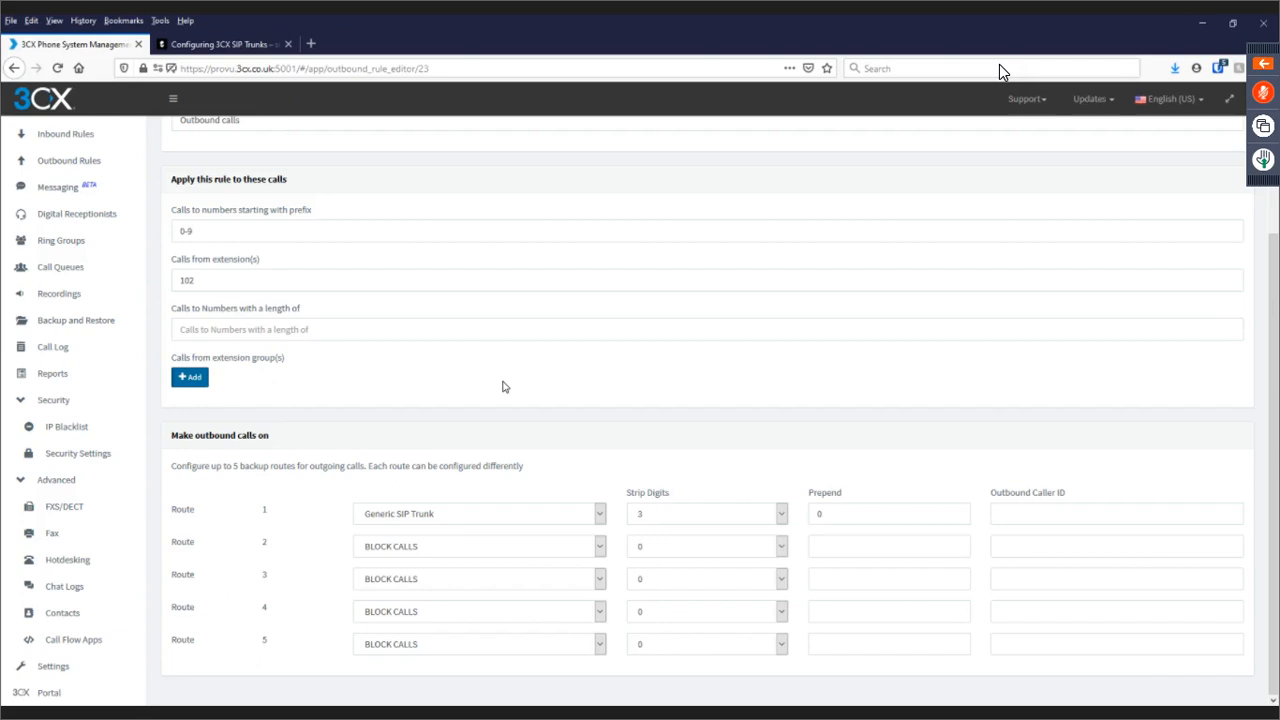
{"action": "scroll", "coordinate": [81, 269], "scroll_direction": "up", "scroll_amount": 1}
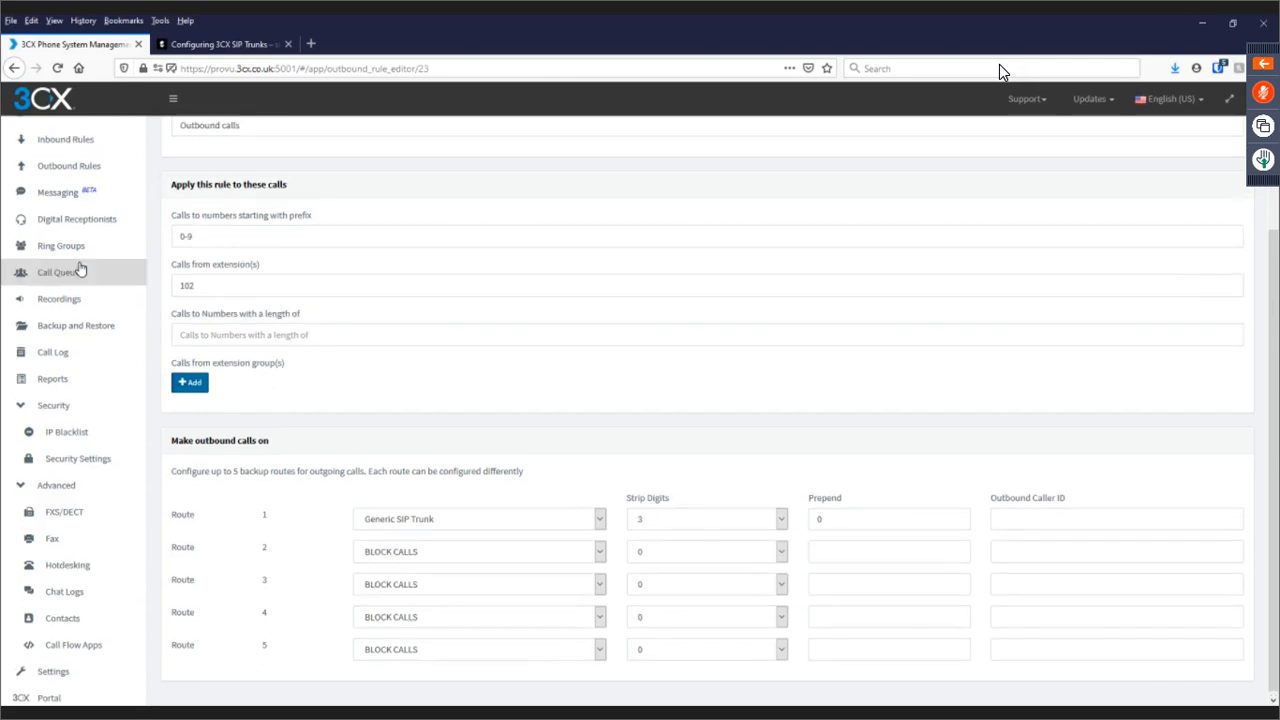
{"action": "scroll", "coordinate": [81, 265], "scroll_direction": "up", "scroll_amount": 2}
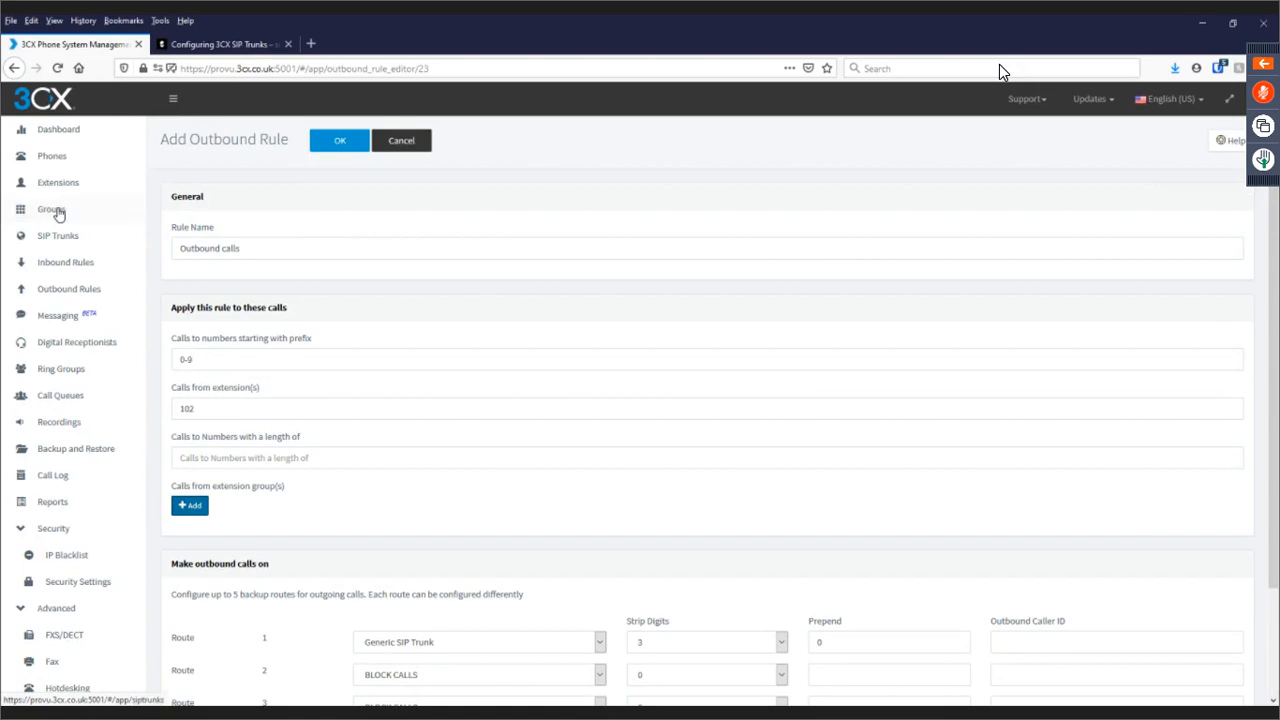
{"action": "left_click", "coordinate": [340, 142]}
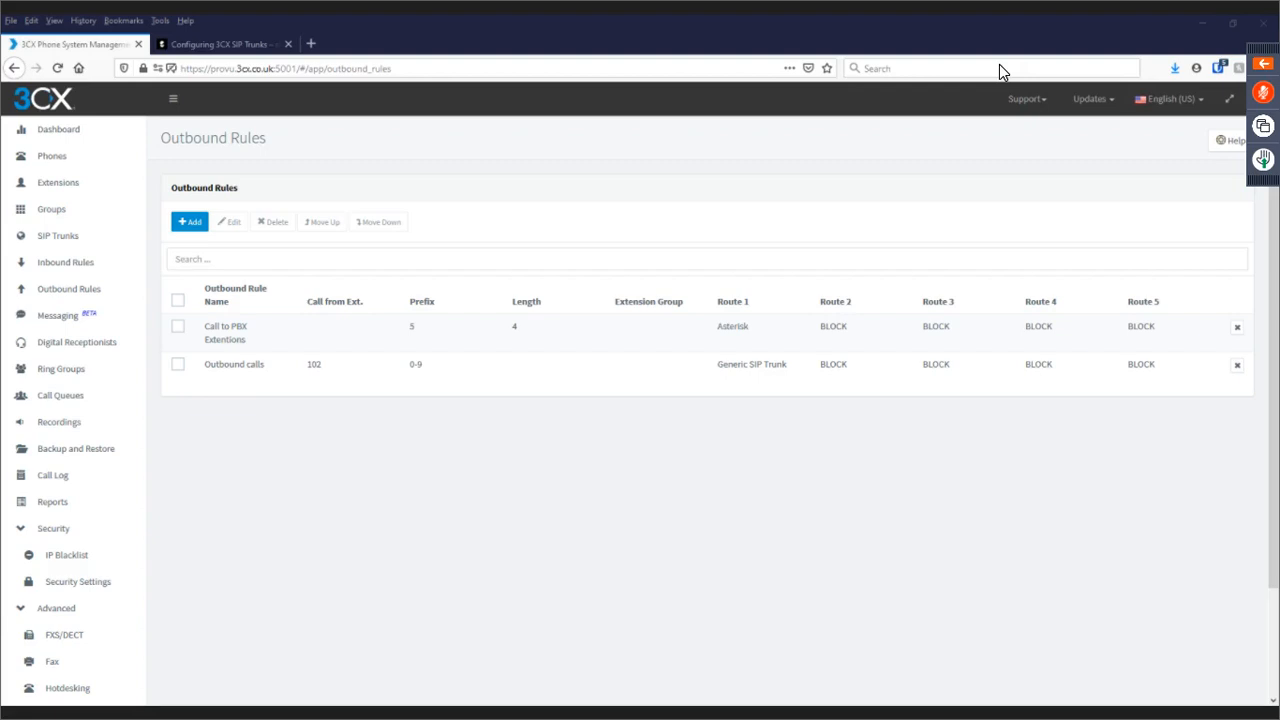
Check the Outbound Rules list shows 'Outbound calls' for extension 102 via Generic SIP Trunk.
{"action": "left_click", "coordinate": [595, 400]}
{"action": "left_click", "coordinate": [533, 394]}
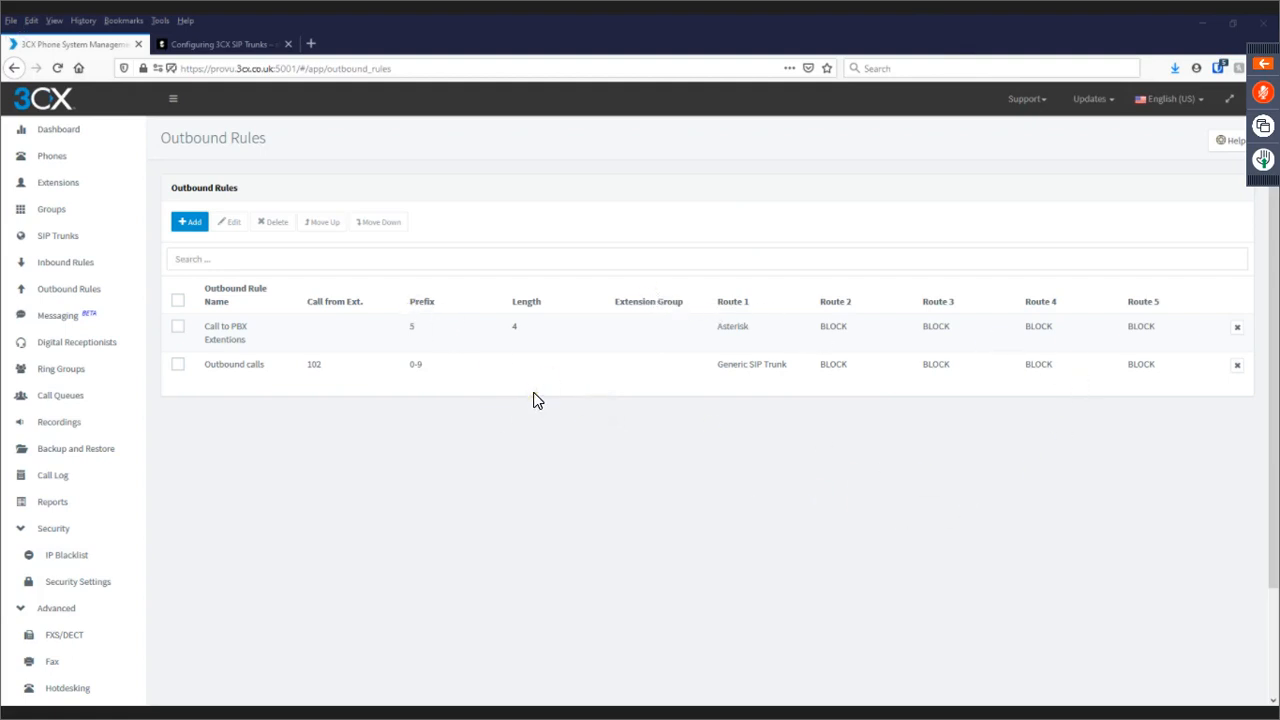